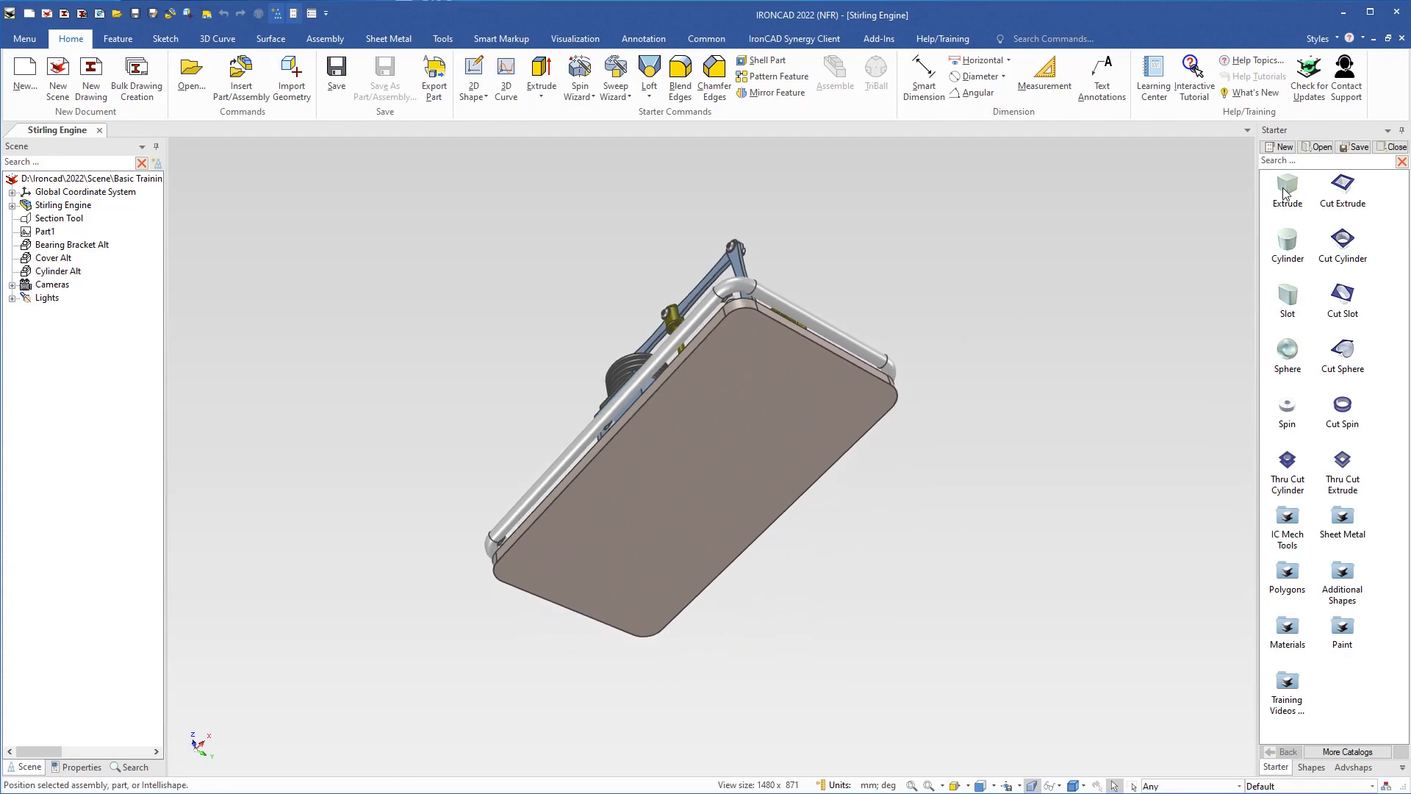
# Place an Extrude block as a separate part at the centre of the base plate's underside
pyautogui.moveTo(1288, 190); pyautogui.dragTo(691, 487)
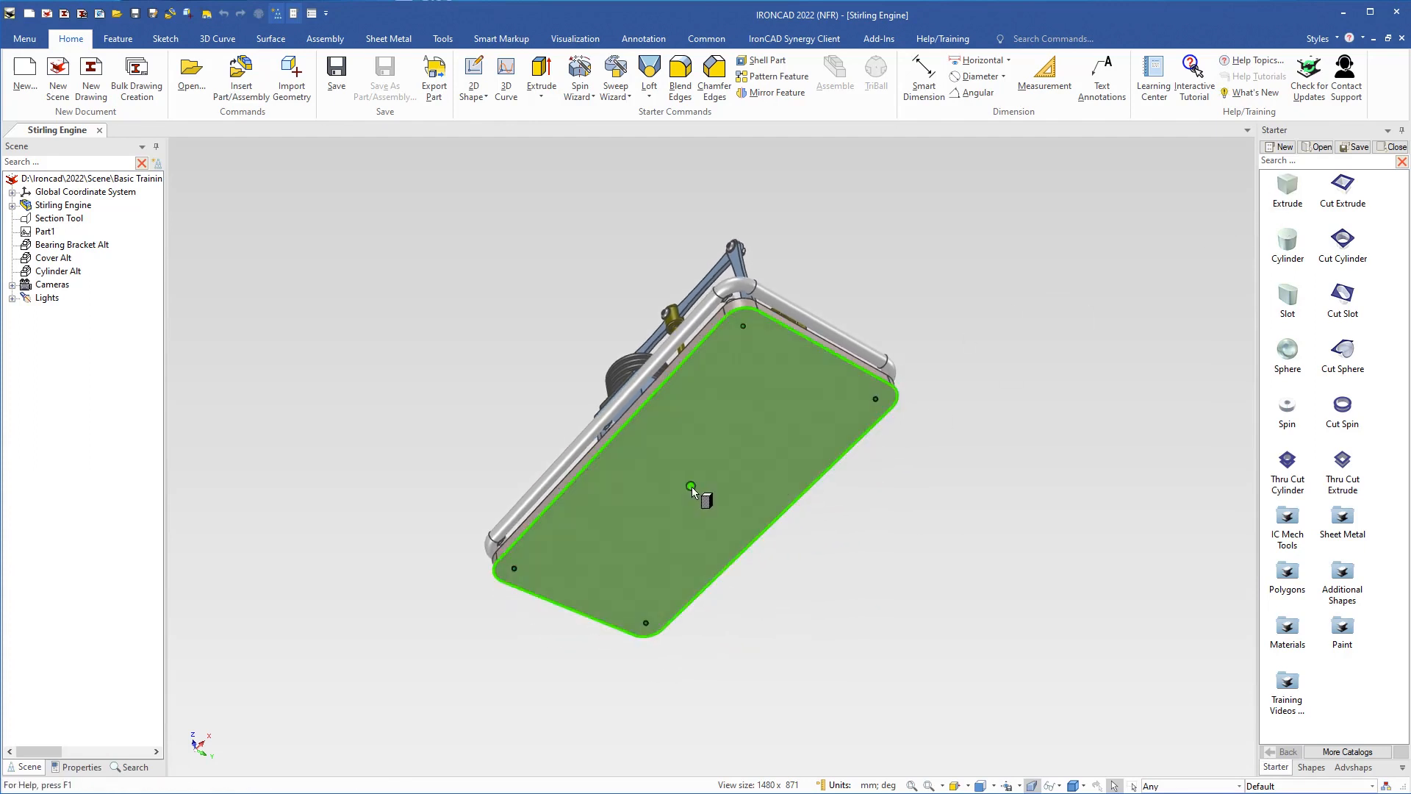
pyautogui.moveTo(689, 488); pyautogui.dragTo(689, 488, button='right')
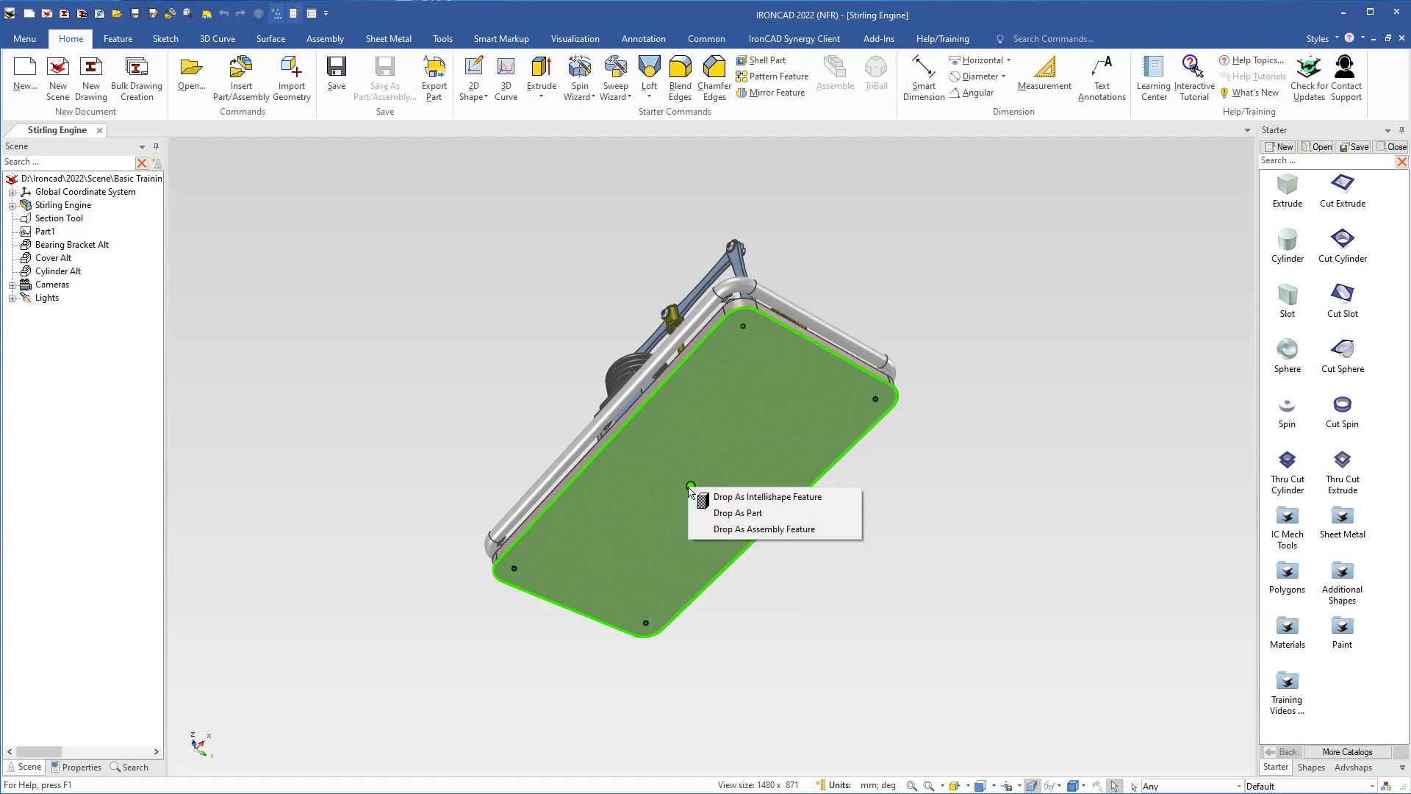
pyautogui.click(729, 514)
# Resize the new block into a large square plate, setting its width to 1200 mm and its length to match
pyautogui.scroll(3, 697, 538)
pyautogui.click(704, 480)
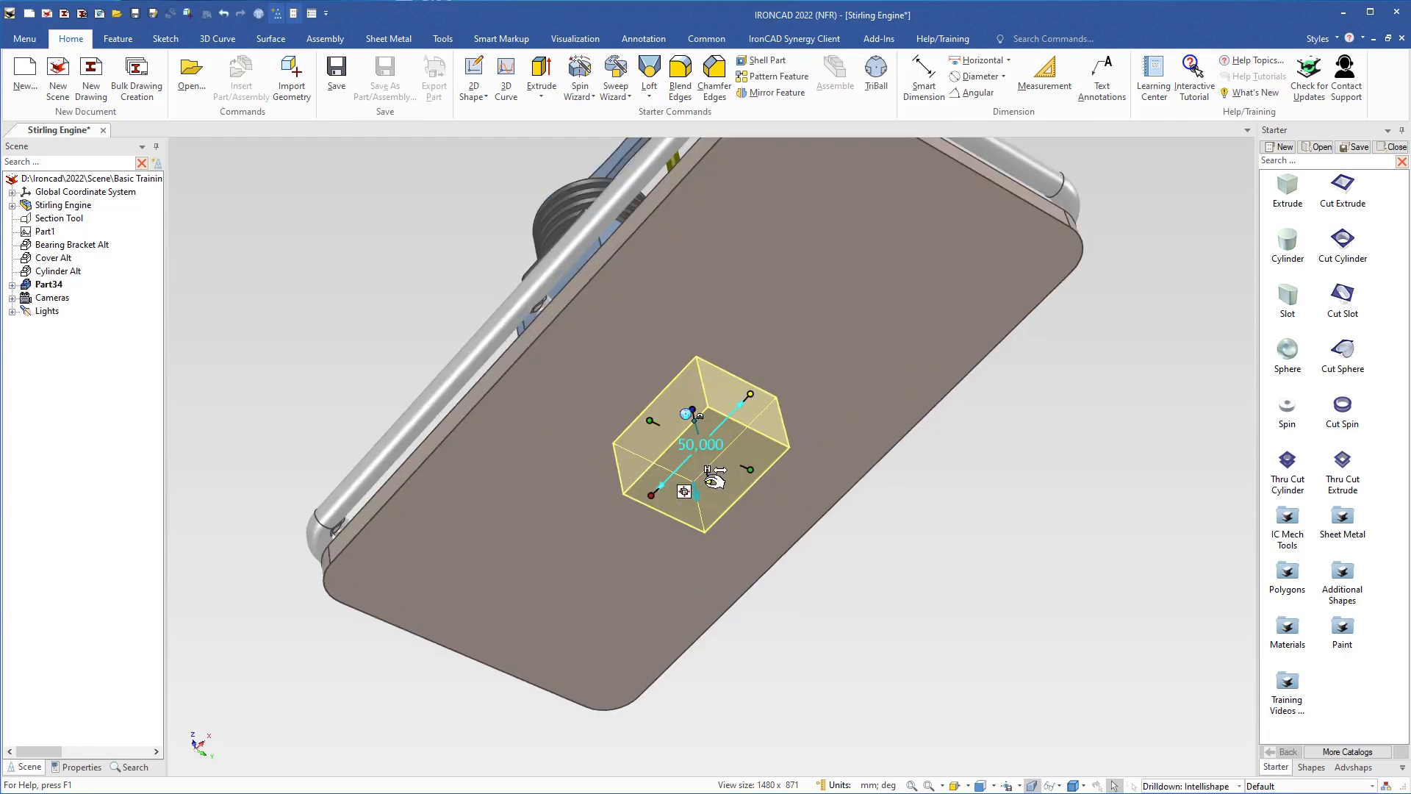
pyautogui.moveTo(714, 479); pyautogui.dragTo(708, 482, button='right')
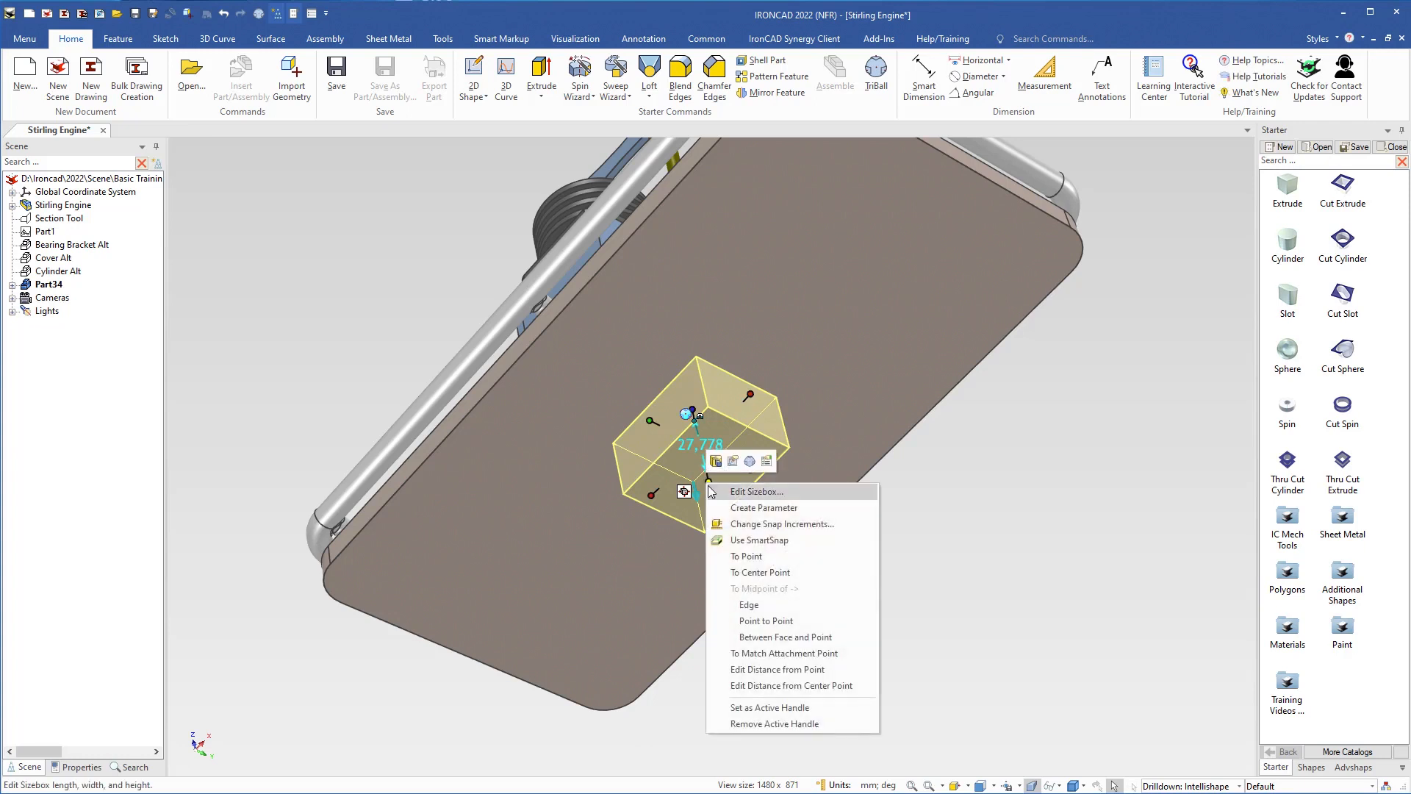
pyautogui.click(726, 492)
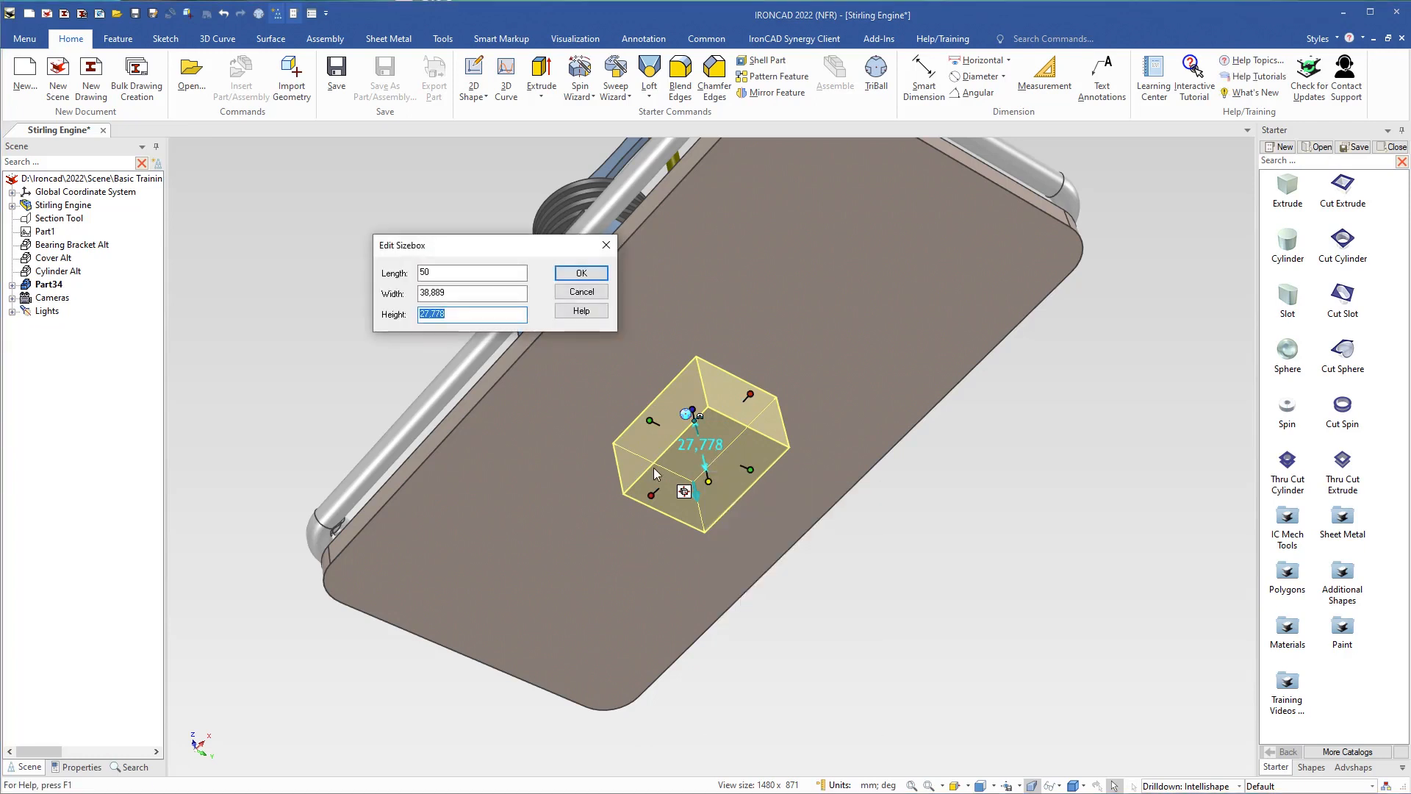
pyautogui.doubleClick(416, 292)
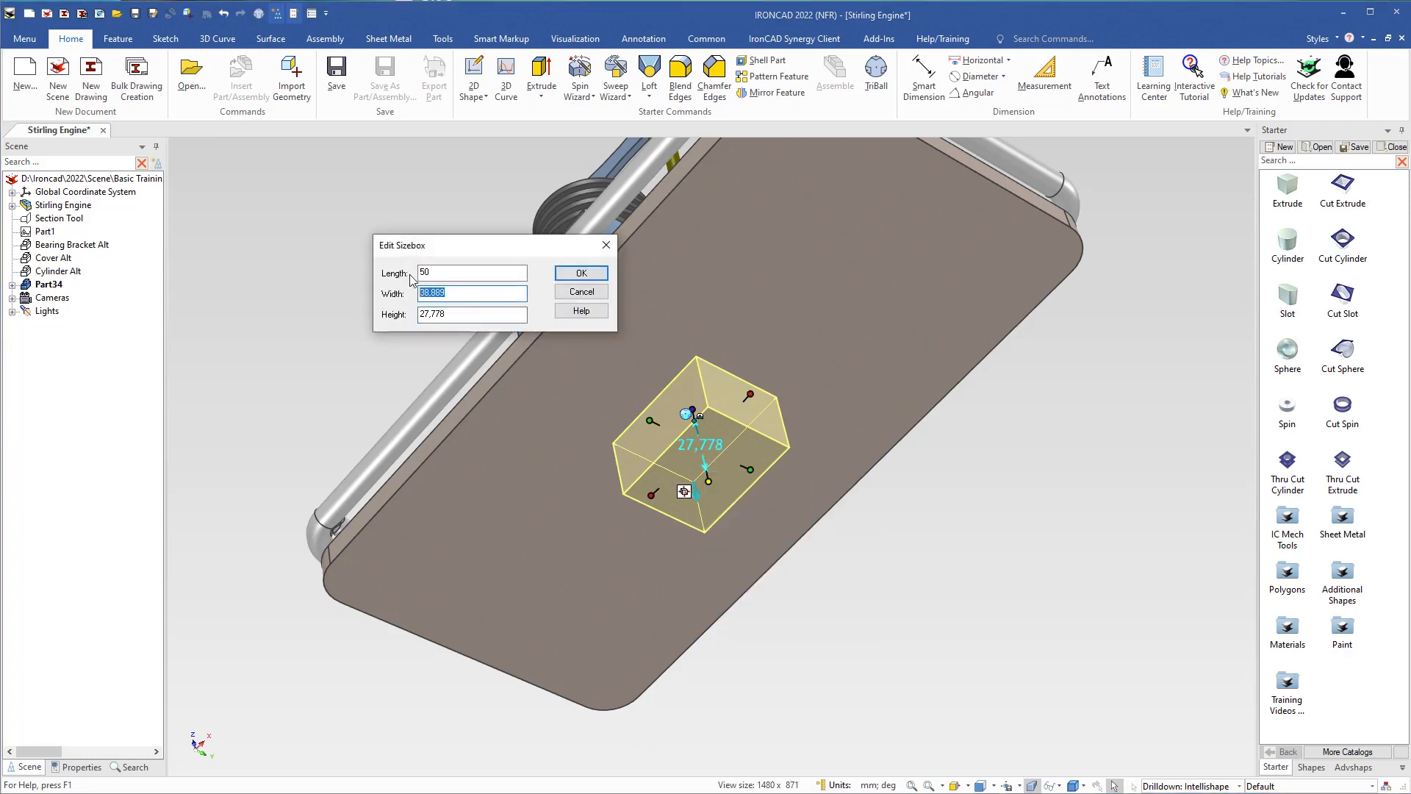
pyautogui.write('1200')
pyautogui.doubleClick(417, 272)
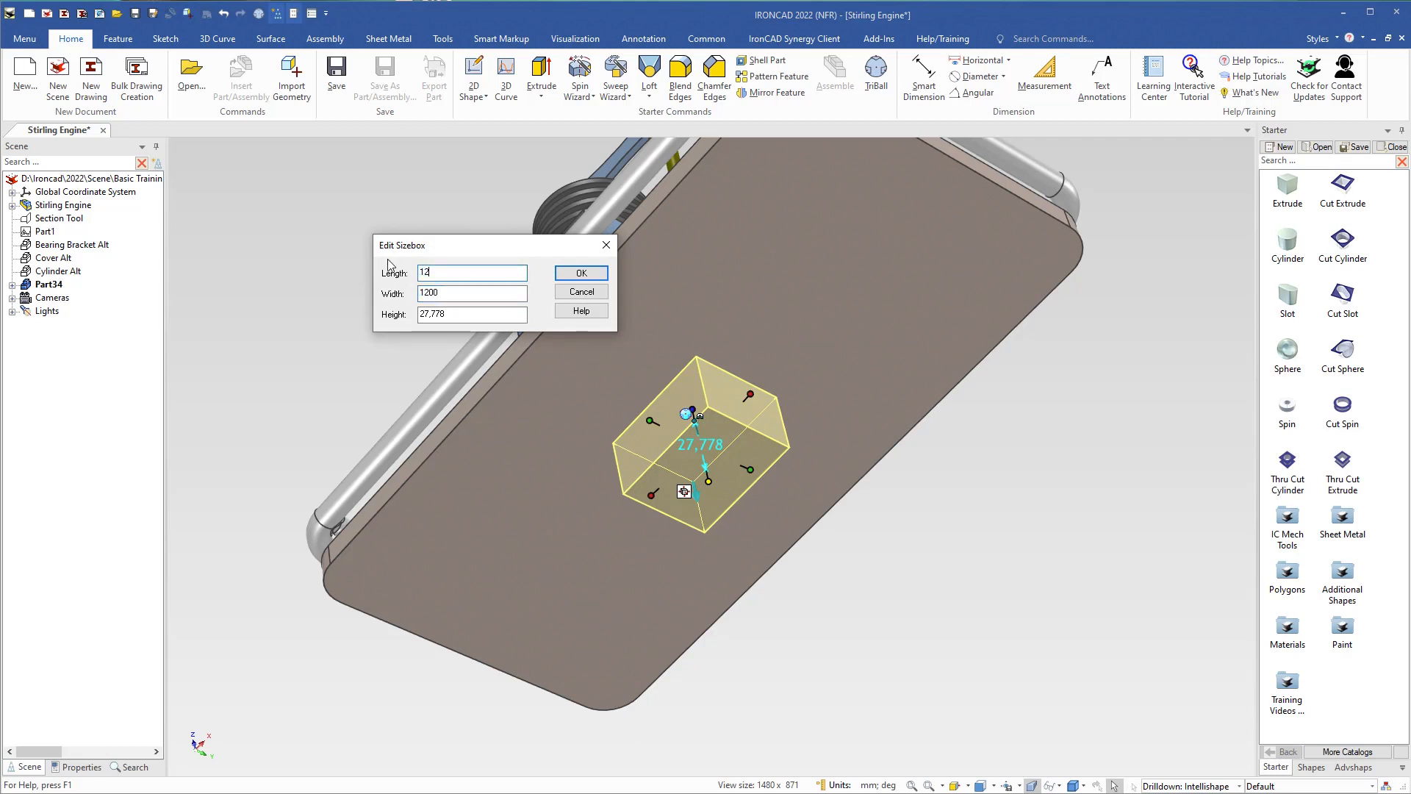
pyautogui.click(581, 272)
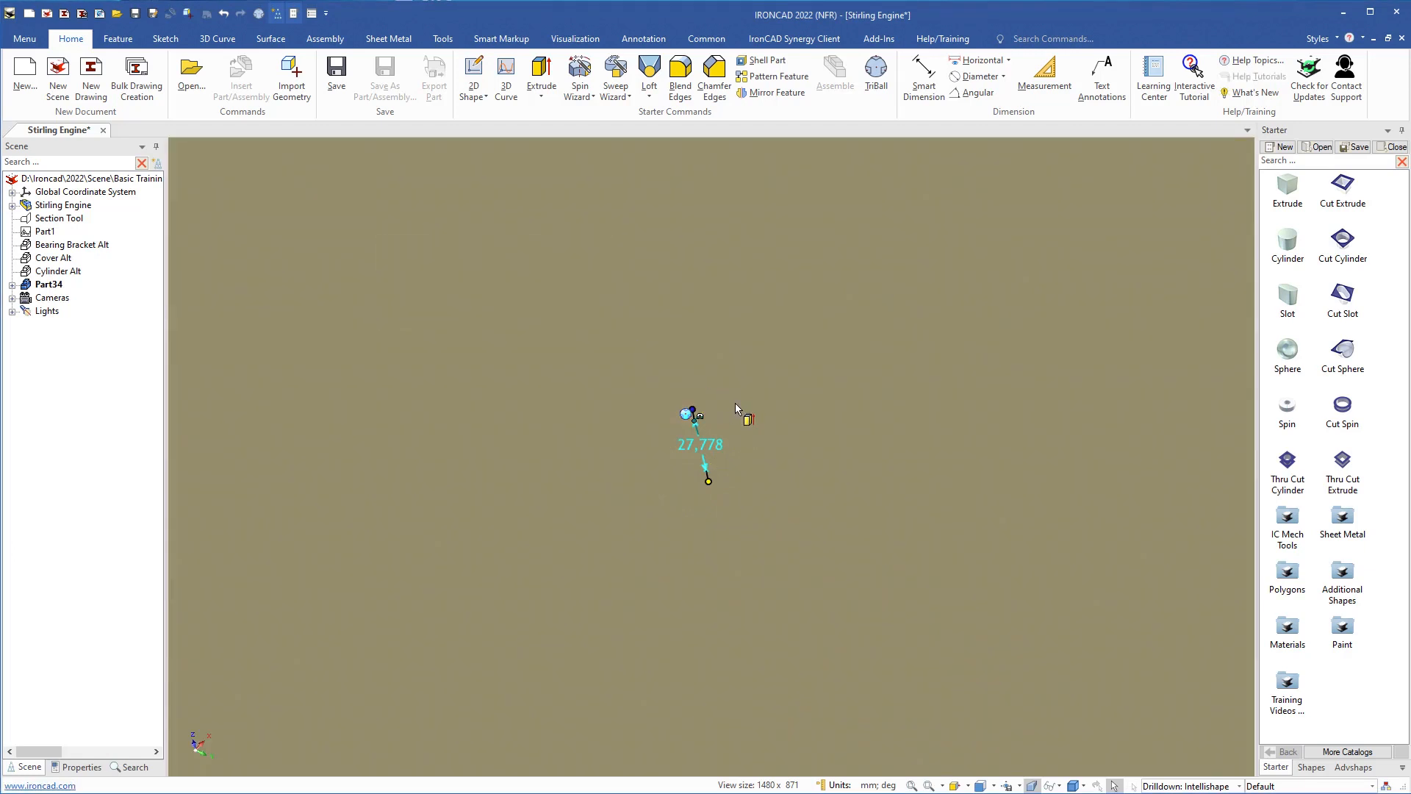
pyautogui.press('F8')
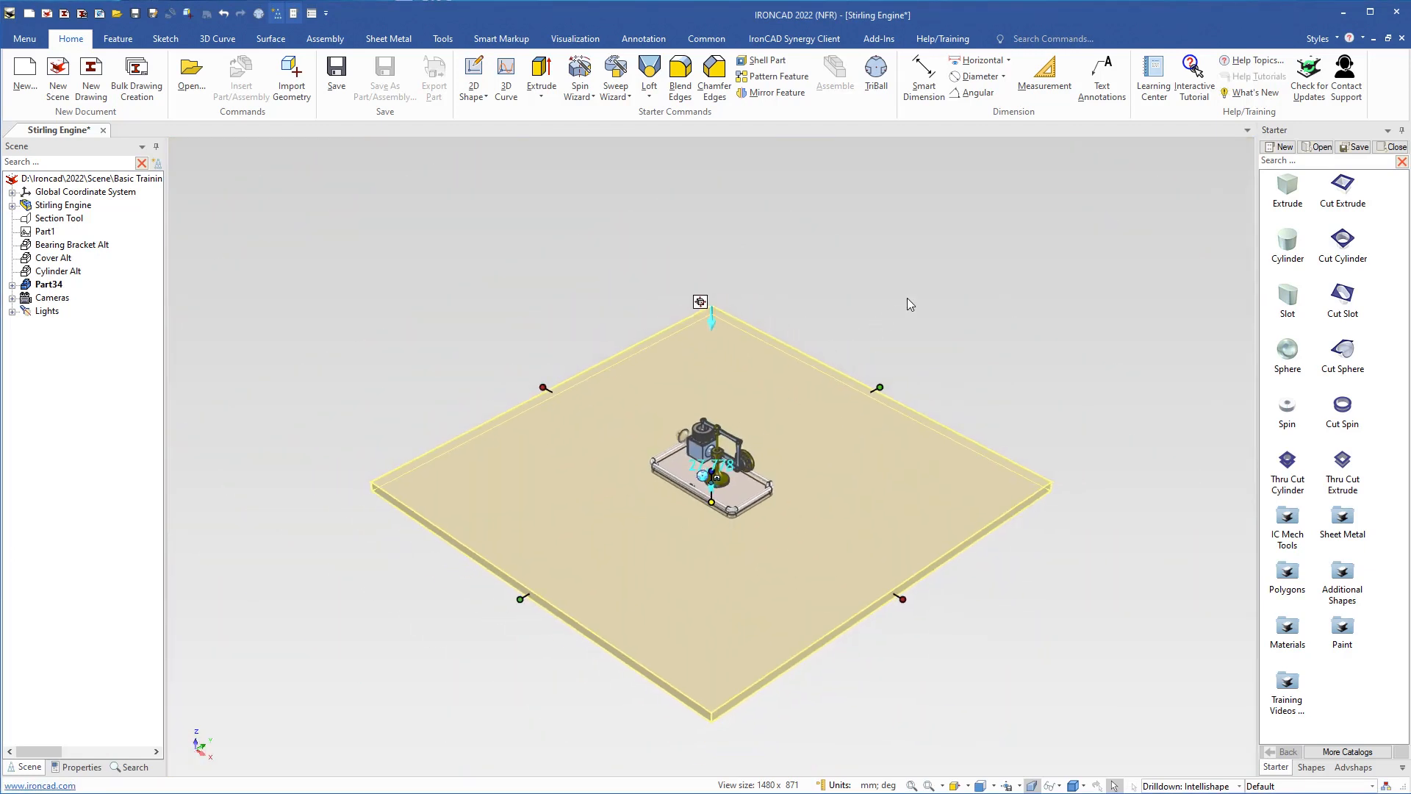
pyautogui.click(907, 299)
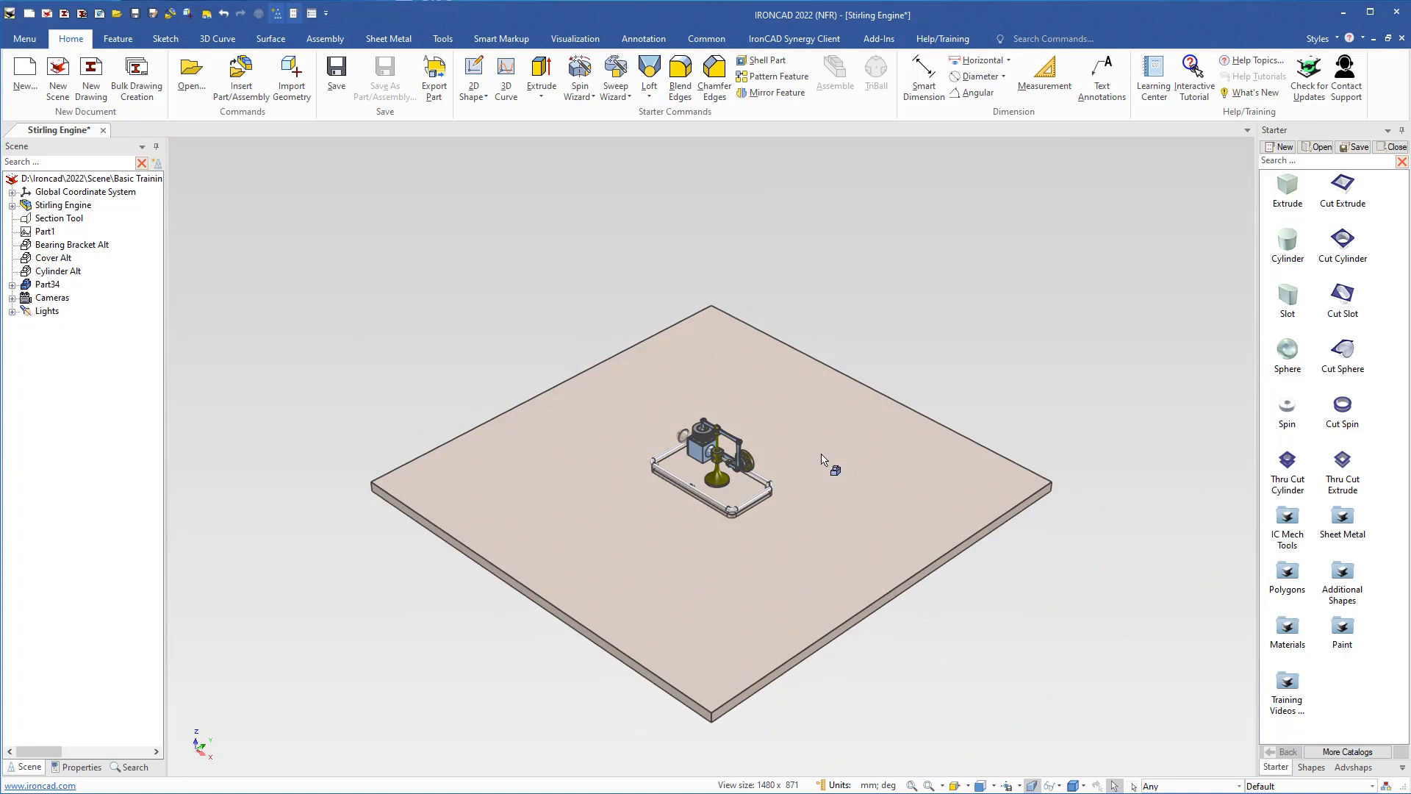
# Zoom the view to the Stirling Engine assembly
pyautogui.click(717, 465)
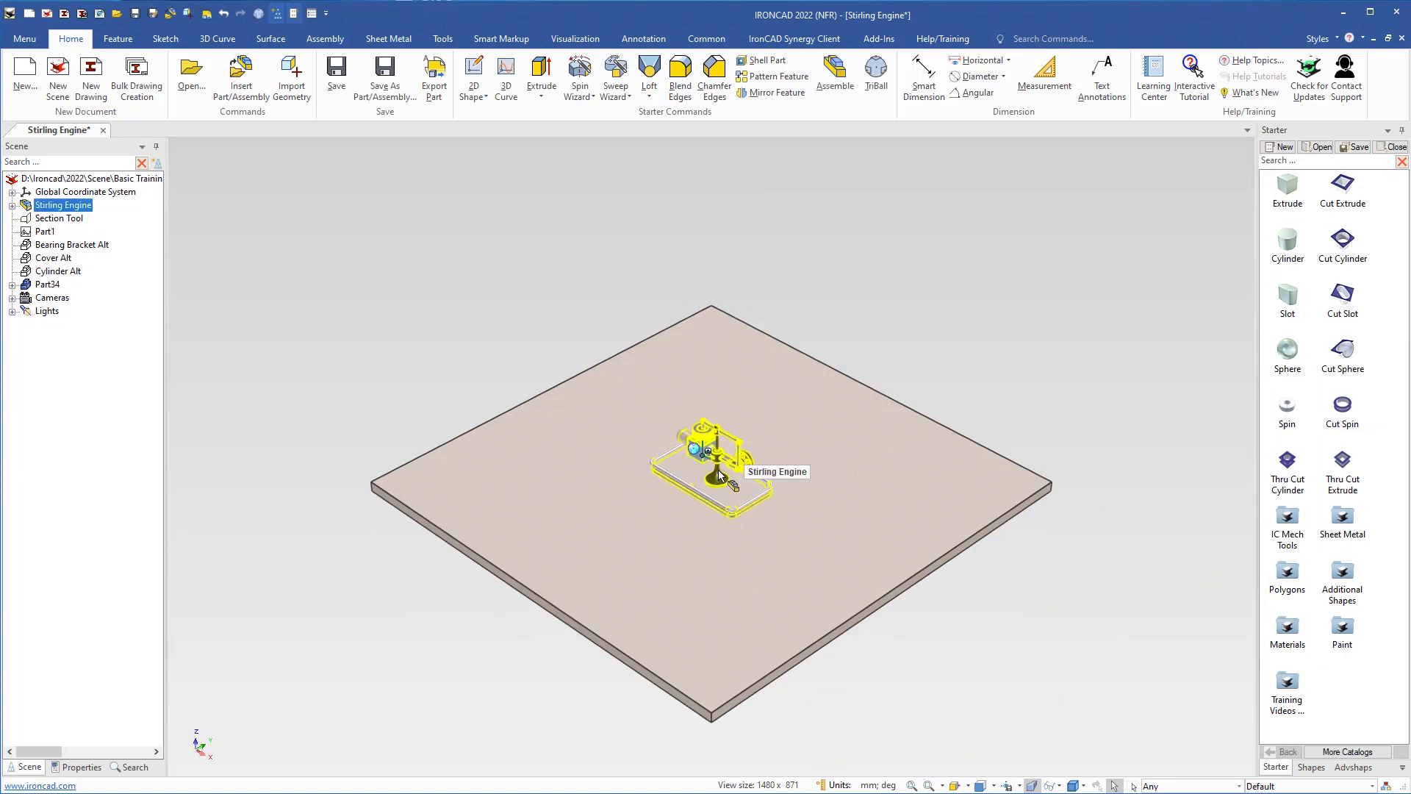
pyautogui.rightClick(719, 473)
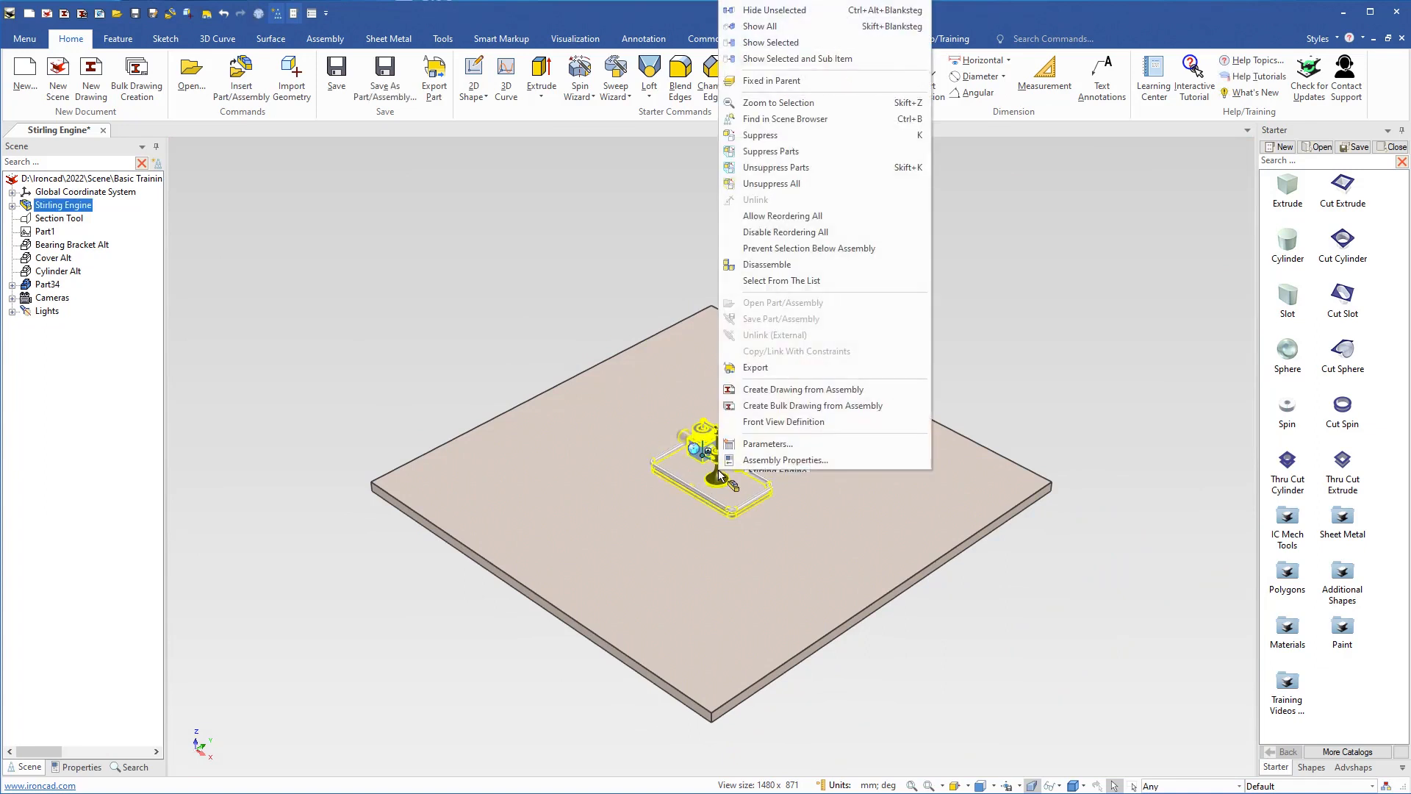
pyautogui.click(770, 104)
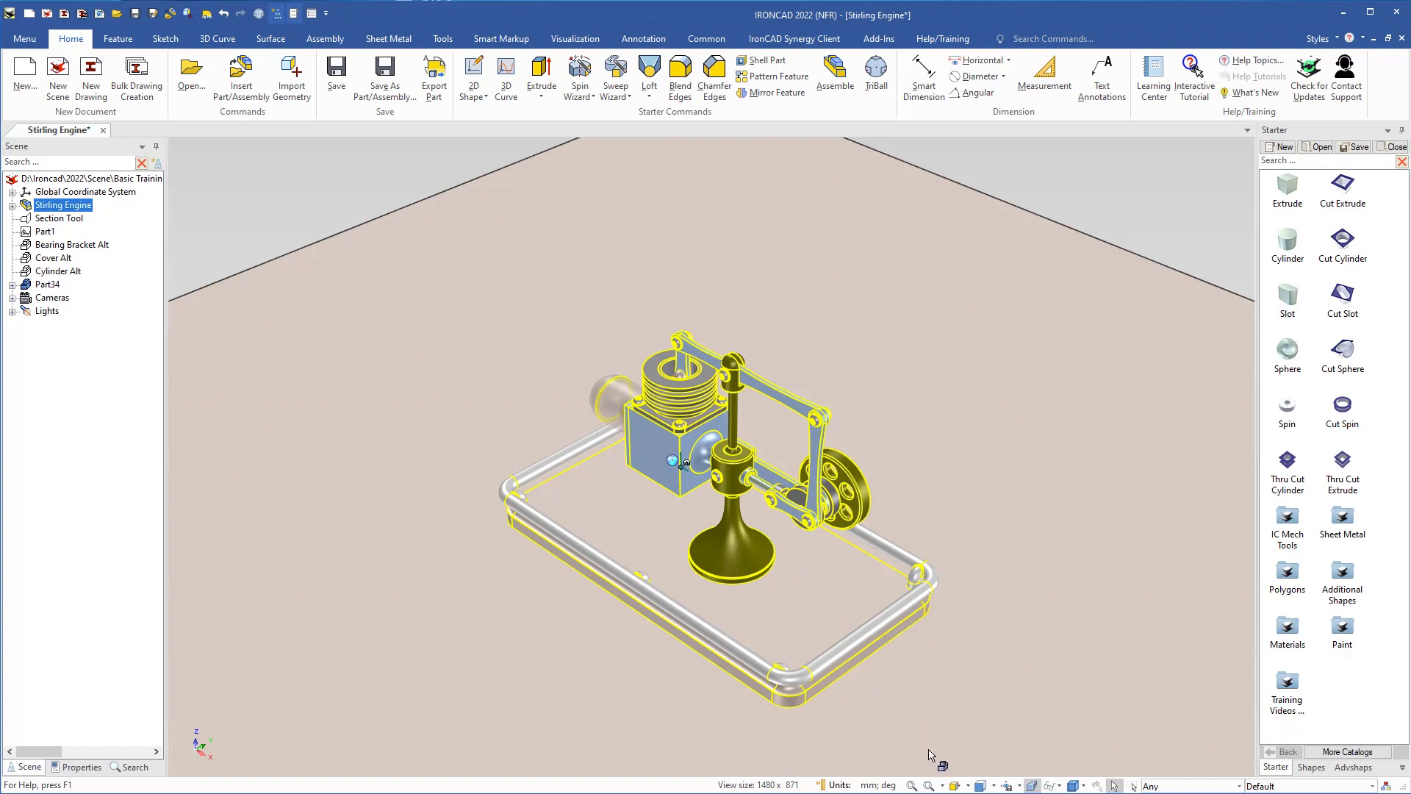
# Dolly the camera closer to the engine and orbit and pan until the whole engine is framed against the large plate
pyautogui.click(941, 785)
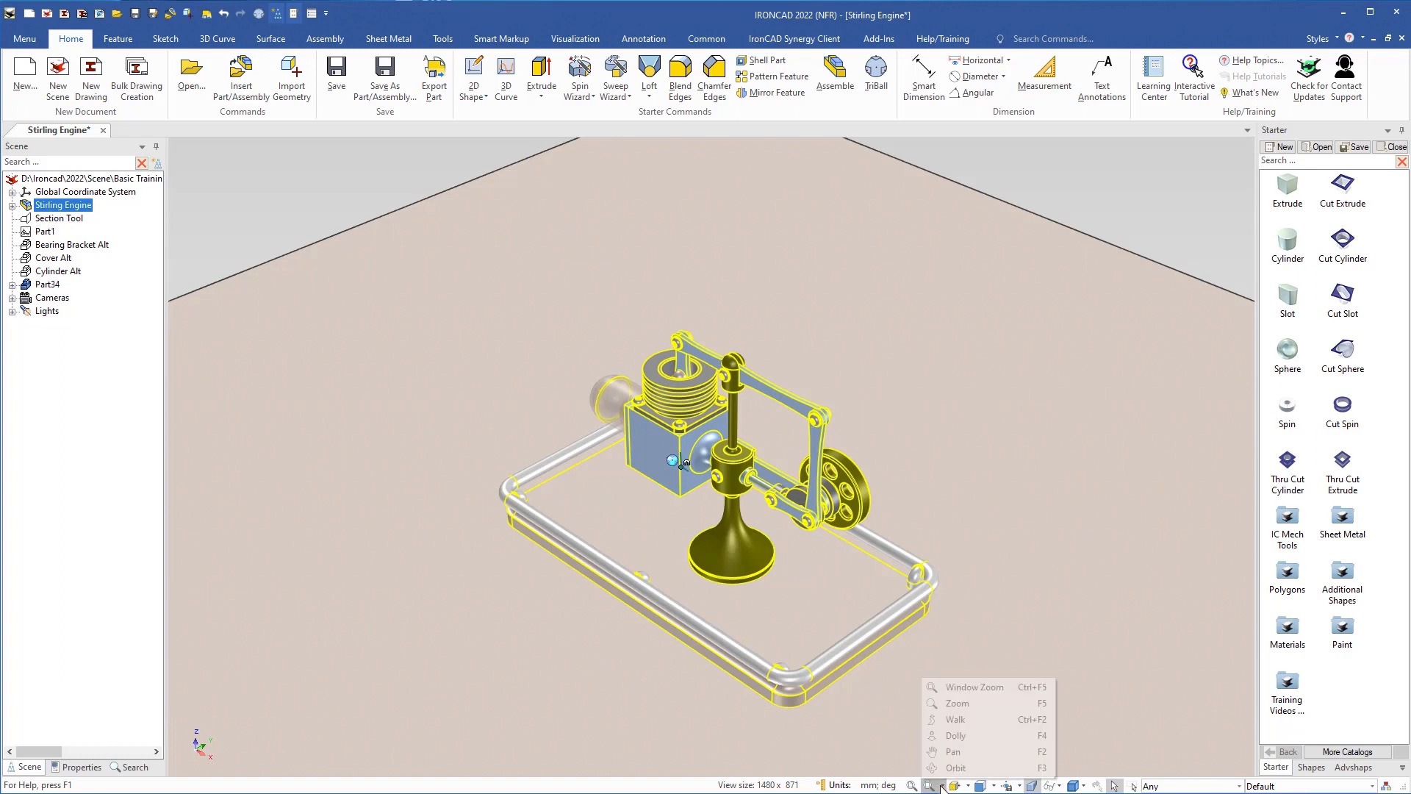
pyautogui.click(953, 736)
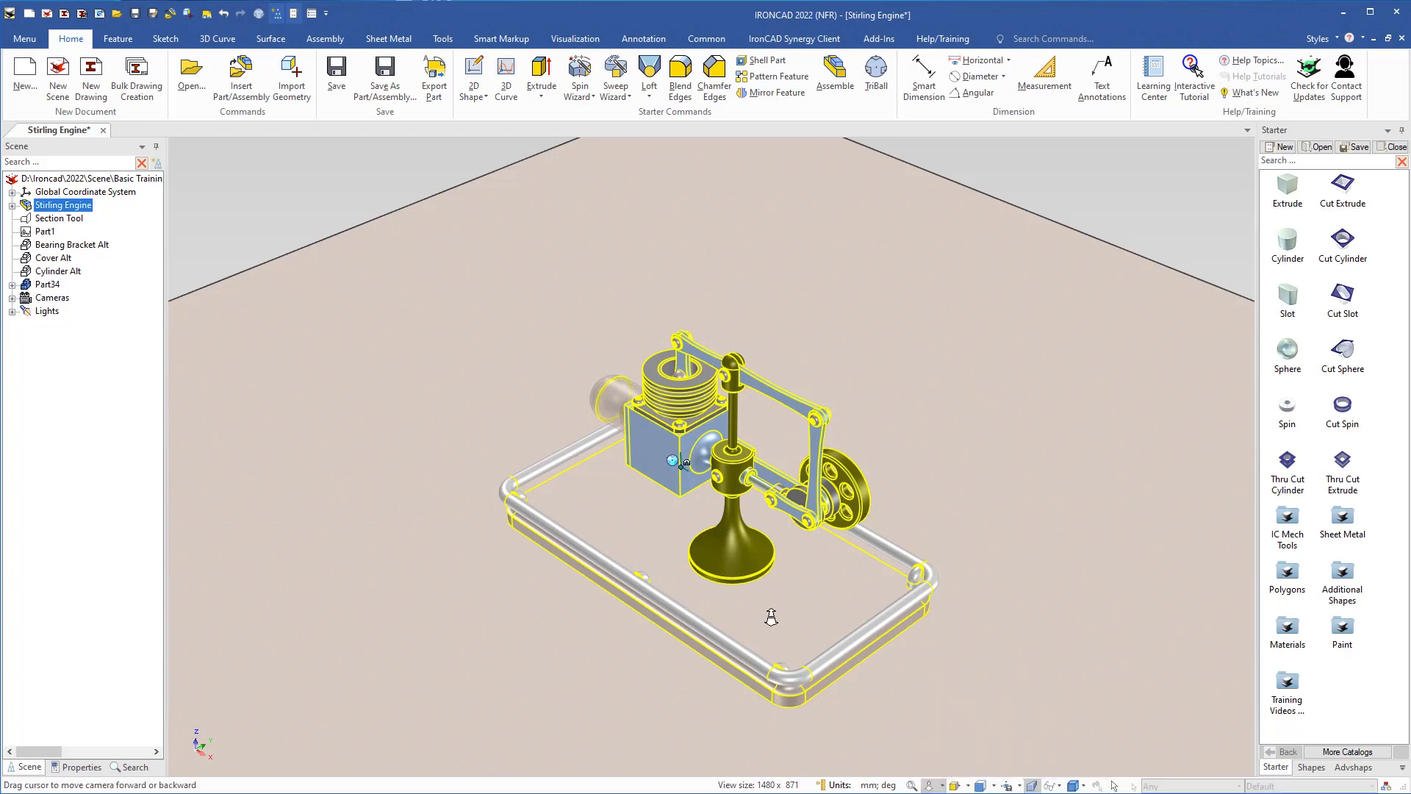
pyautogui.moveTo(772, 615); pyautogui.dragTo(763, 331)
pyautogui.moveTo(813, 636)
pyautogui.mouseDown()
pyautogui.moveTo(825, 621)
pyautogui.moveTo(823, 515)
pyautogui.mouseUp()
pyautogui.moveTo(865, 679); pyautogui.dragTo(915, 649, button='middle')
pyautogui.moveTo(755, 551); pyautogui.dragTo(735, 580, button='middle')
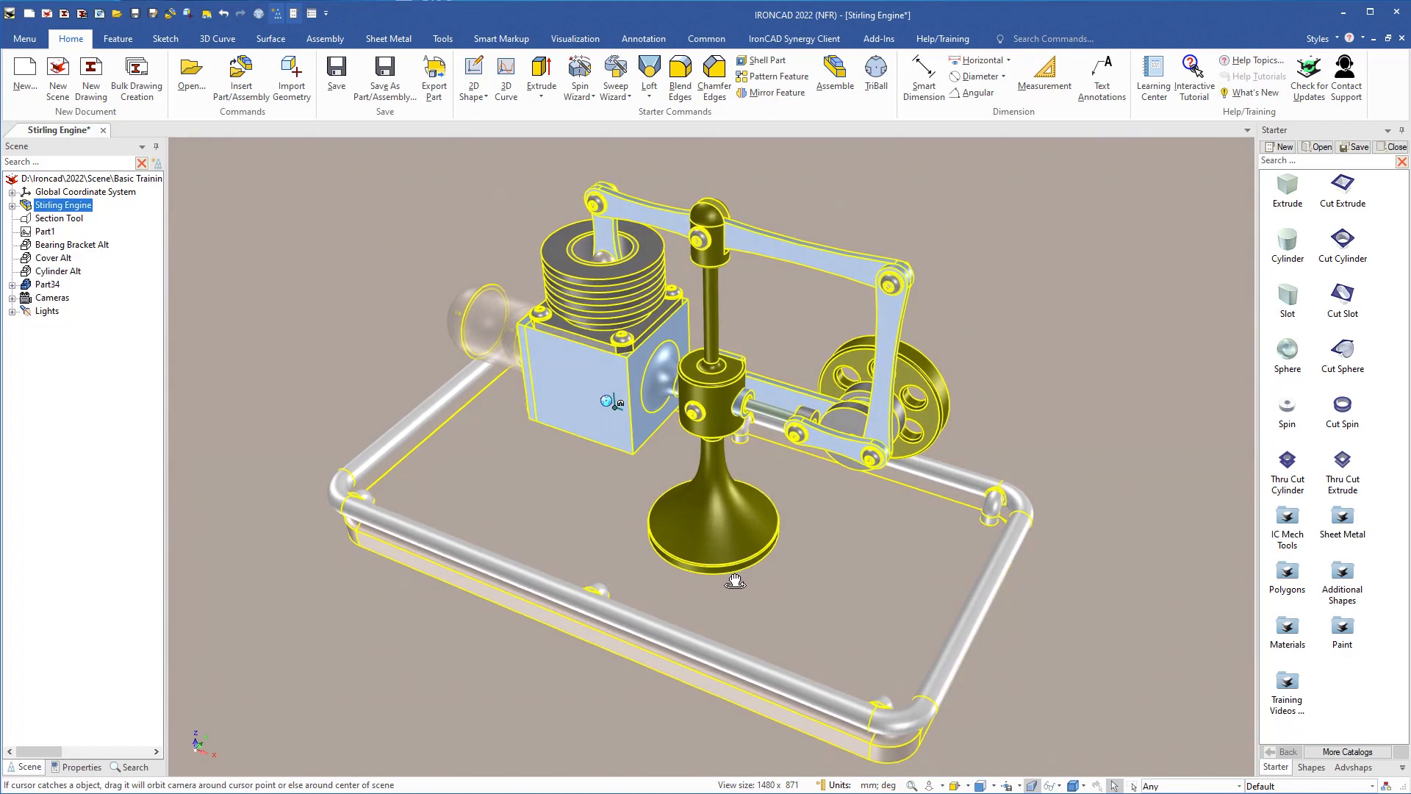
pyautogui.keyDown('shift'); pyautogui.moveTo(735, 582); pyautogui.dragTo(725, 589, button='middle'); pyautogui.keyUp('shift')
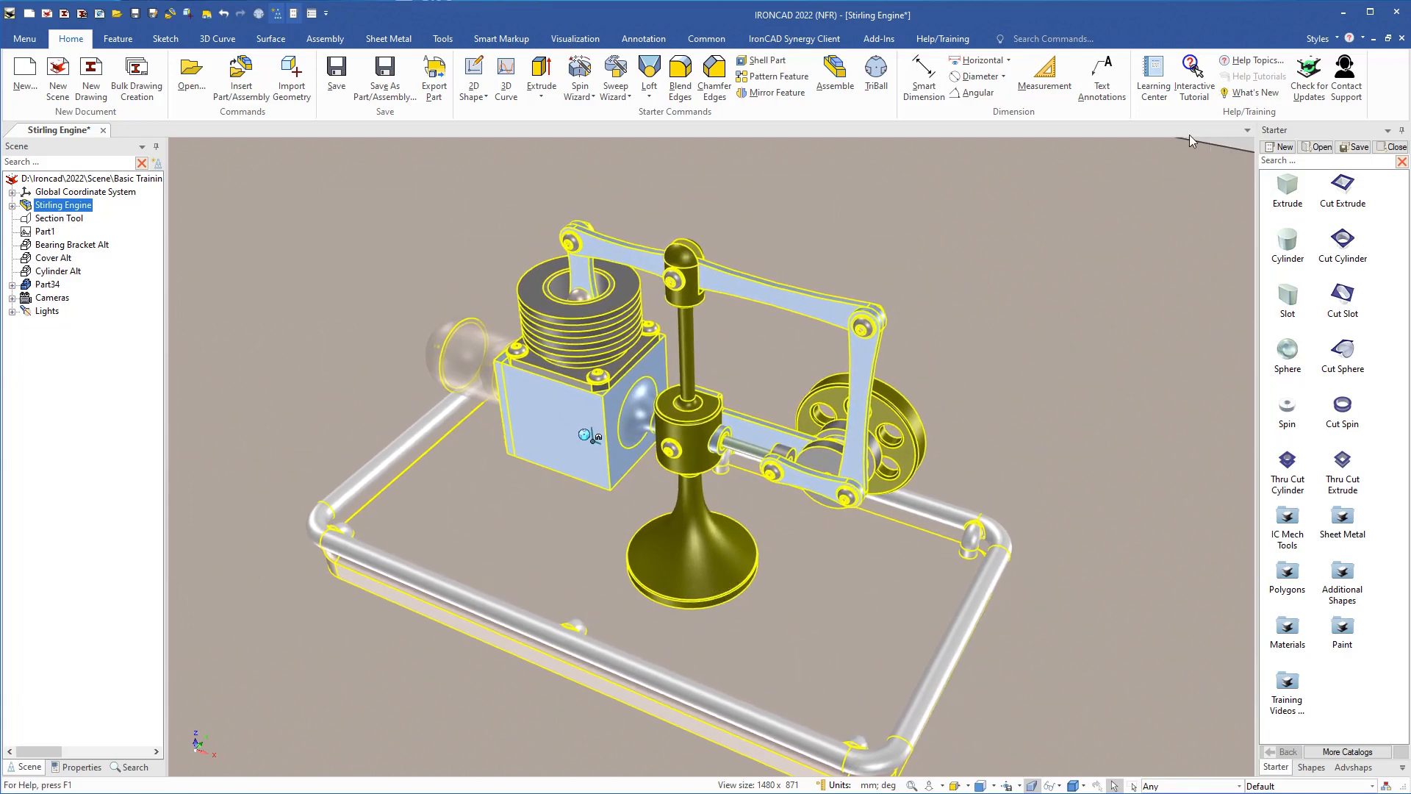
pyautogui.keyDown('shift'); pyautogui.moveTo(808, 547); pyautogui.dragTo(544, 517, button='middle'); pyautogui.keyUp('shift')
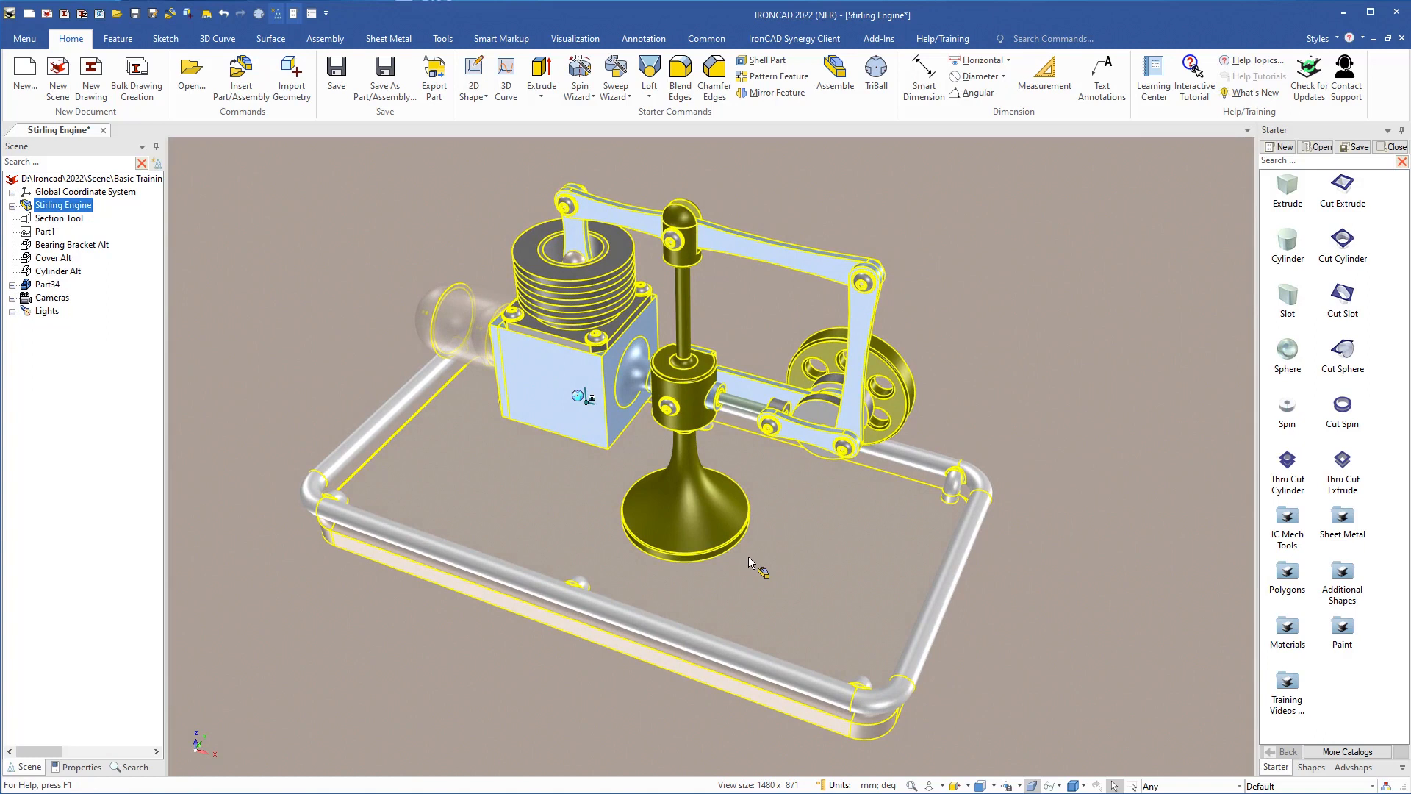
pyautogui.keyDown('ctrl'); pyautogui.moveTo(748, 562); pyautogui.dragTo(740, 577, button='middle'); pyautogui.keyUp('ctrl')
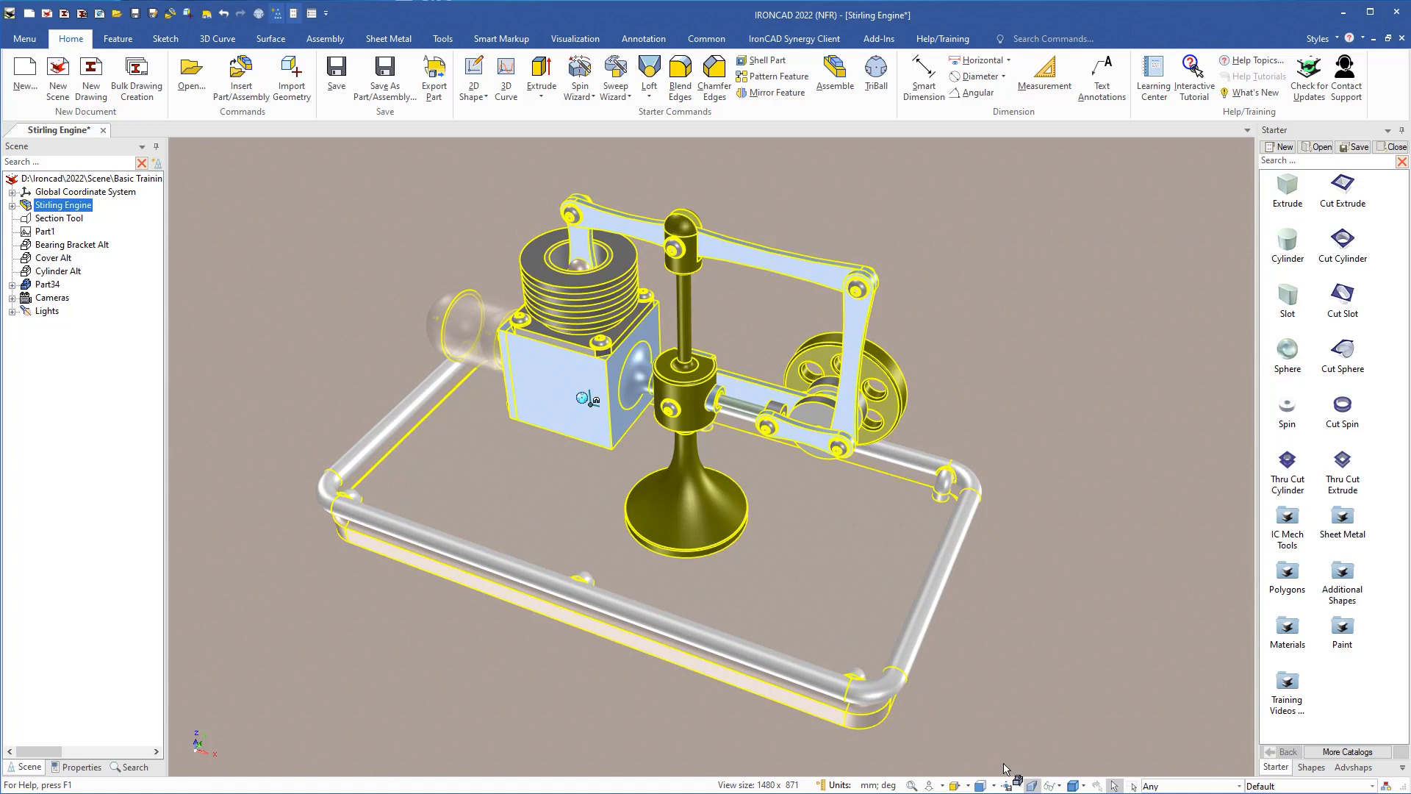
# Save the current view as a camera named Product Image
pyautogui.click(1018, 787)
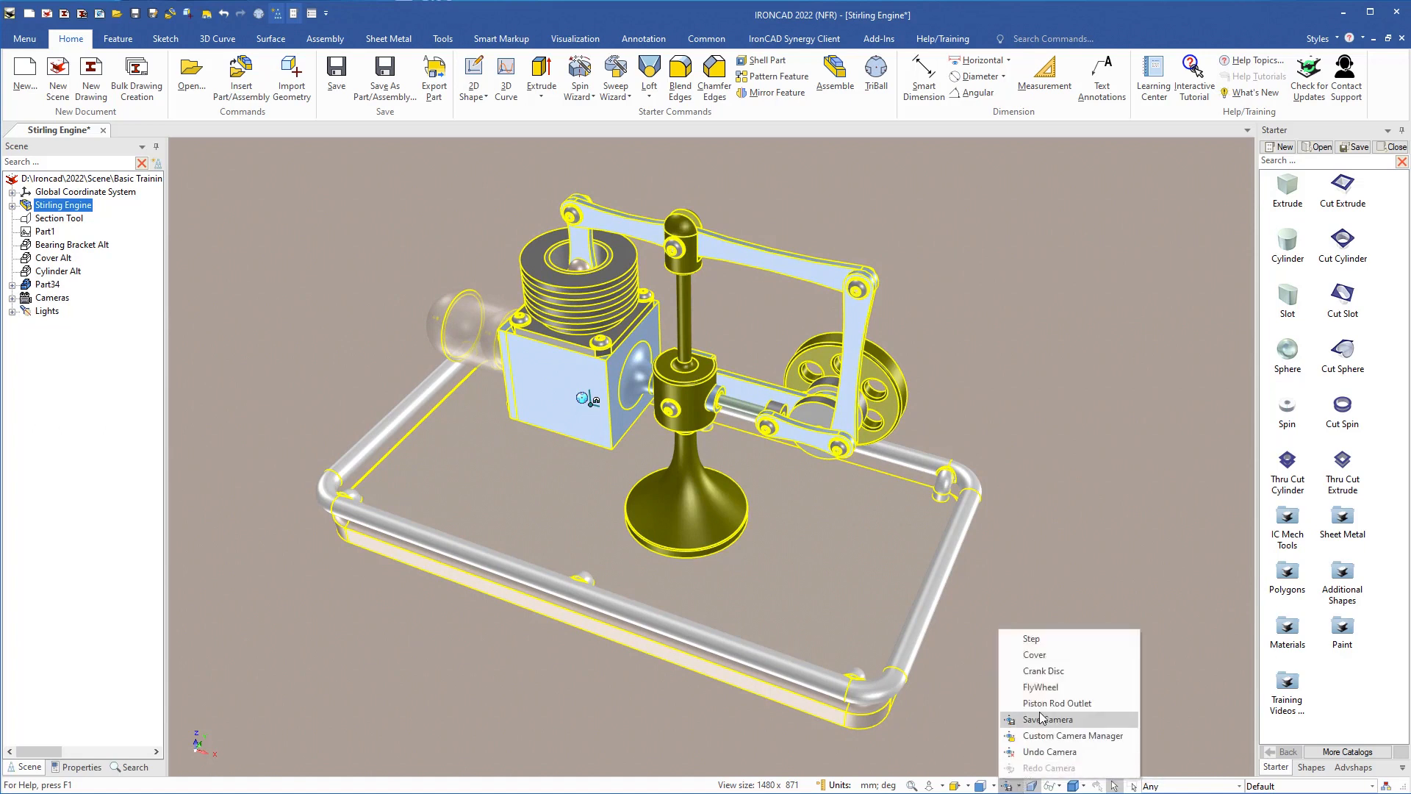
pyautogui.click(1022, 721)
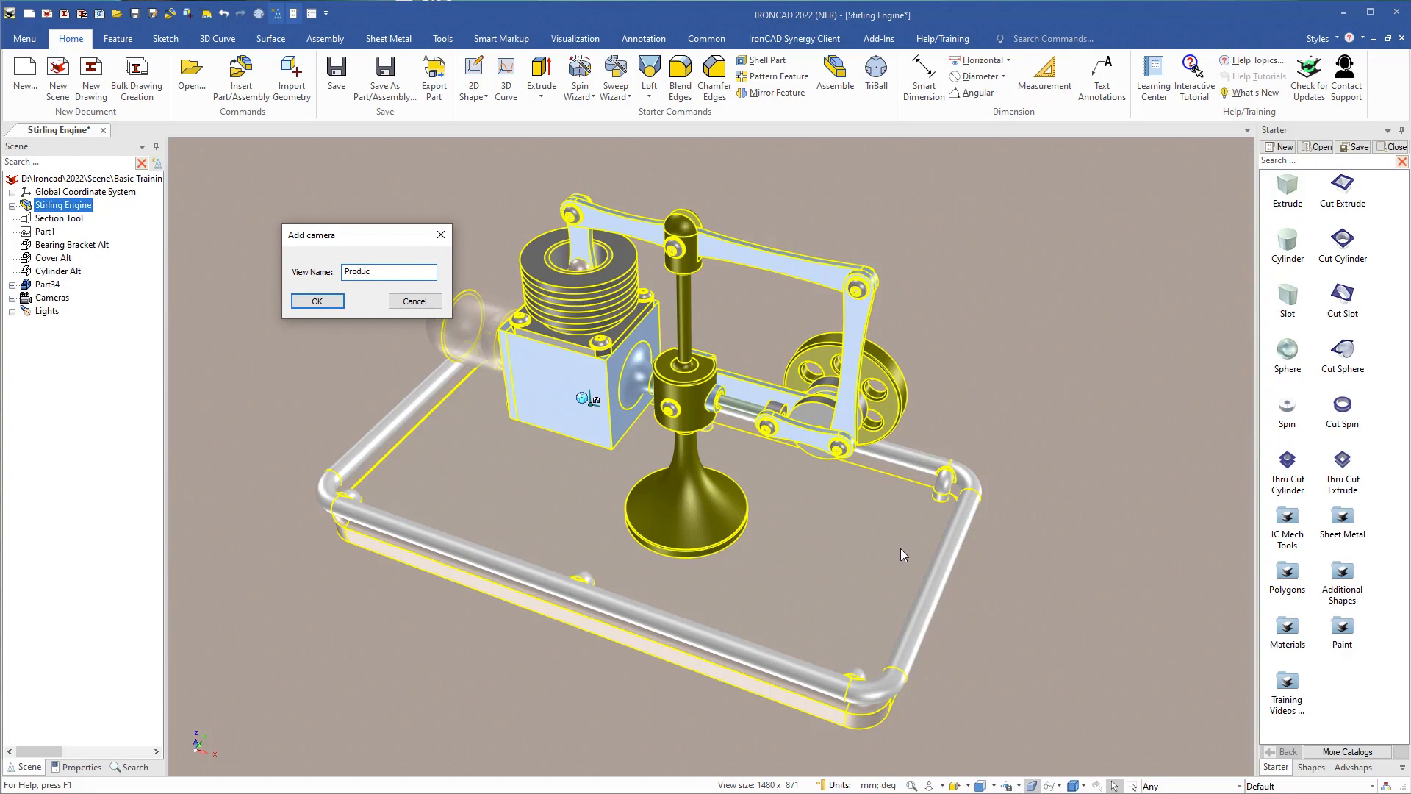
pyautogui.write('Product Image')
pyautogui.press('Return')
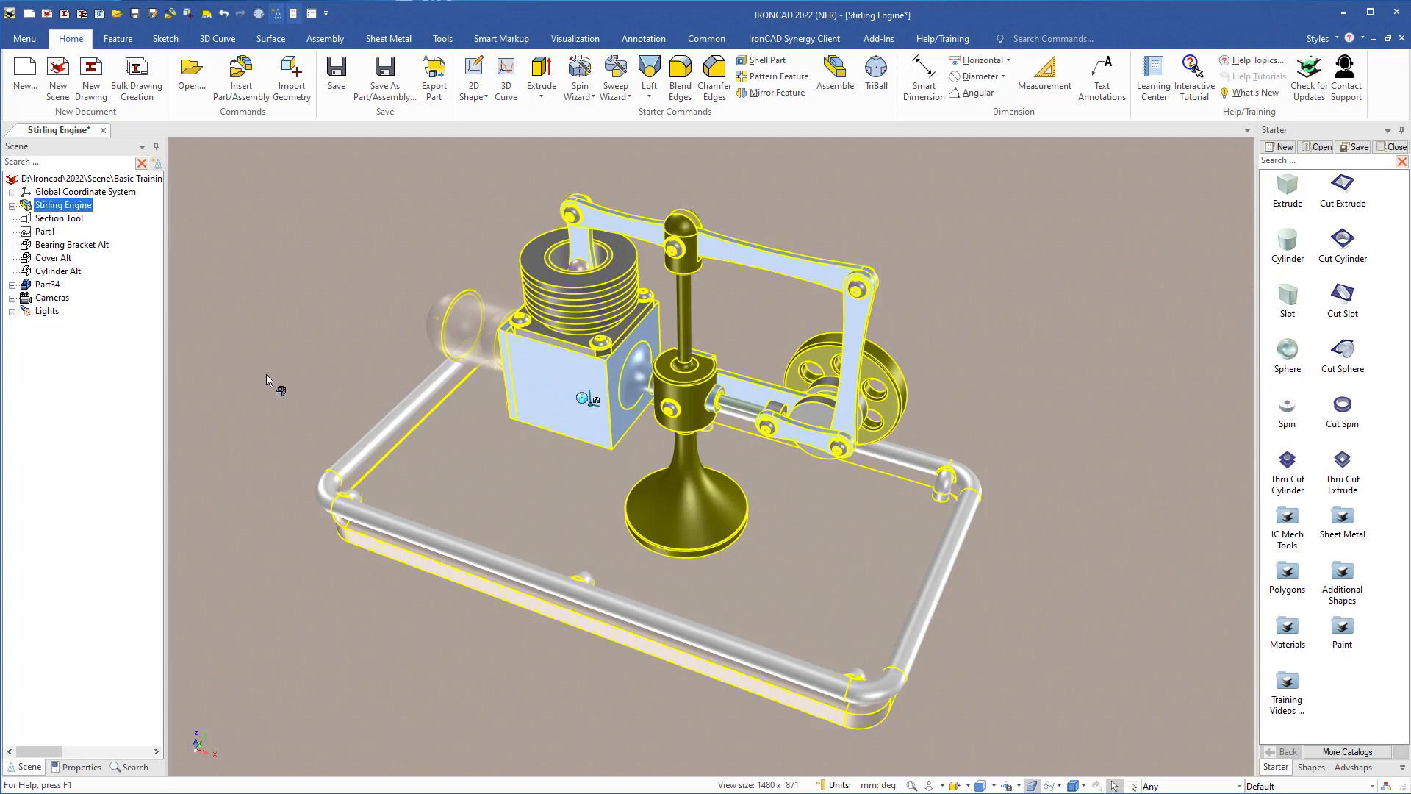
# Rename the large plate part as Tabletop in the scene tree
pyautogui.click(51, 286)
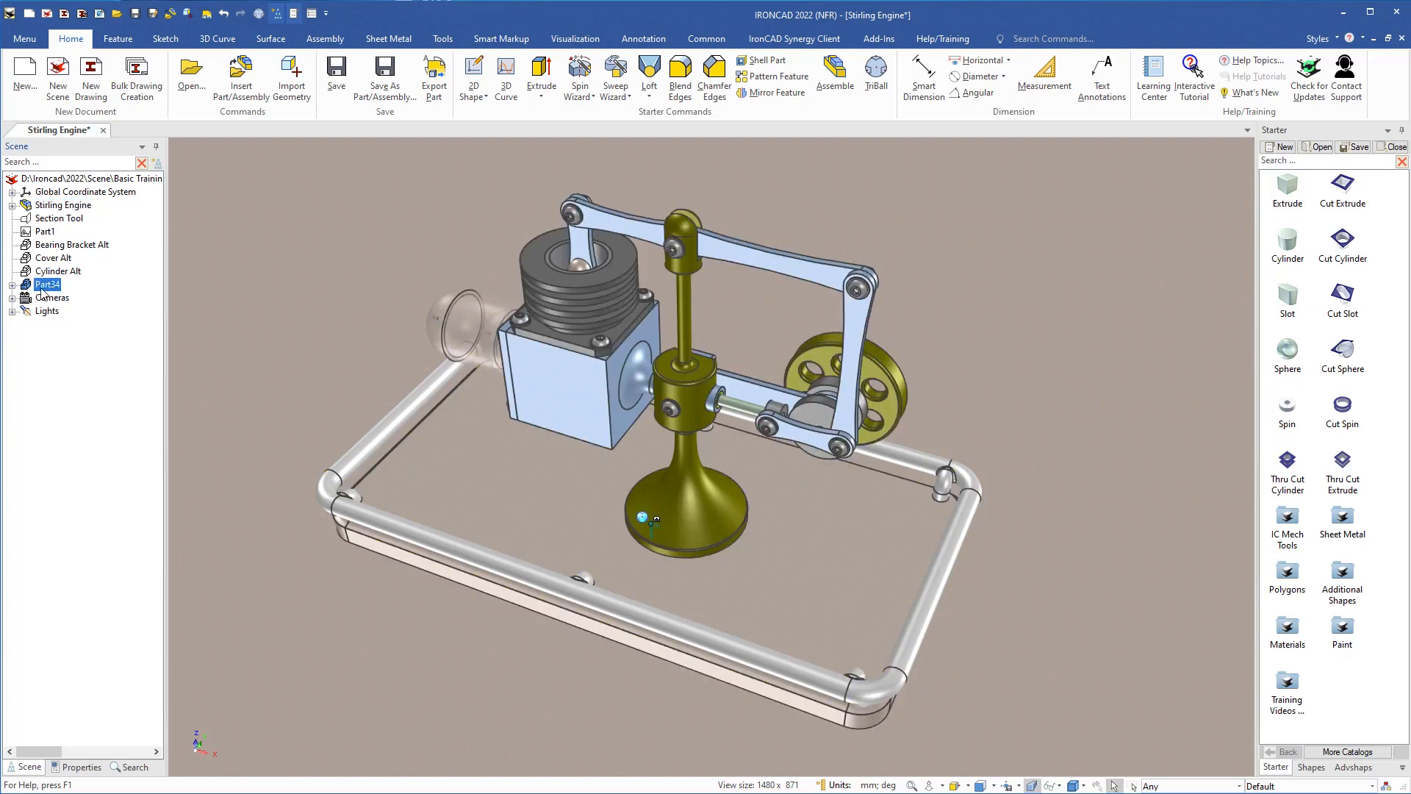
pyautogui.click(46, 285)
pyautogui.write('Tabletop')
pyautogui.press('Return')
pyautogui.click(65, 382)
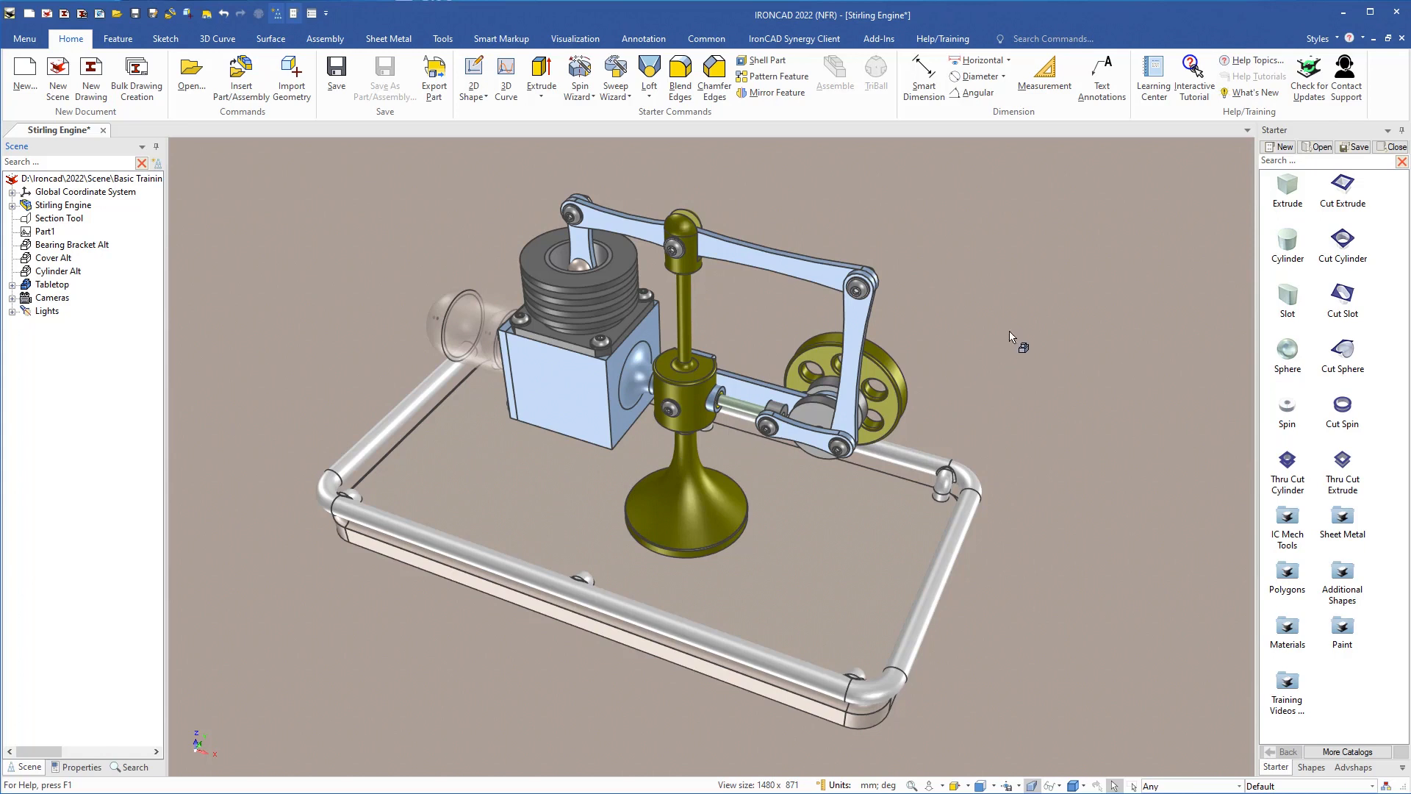
# Open the AdvMaterial catalog from the Scene catalogs folder and clear the selection
pyautogui.click(1320, 147)
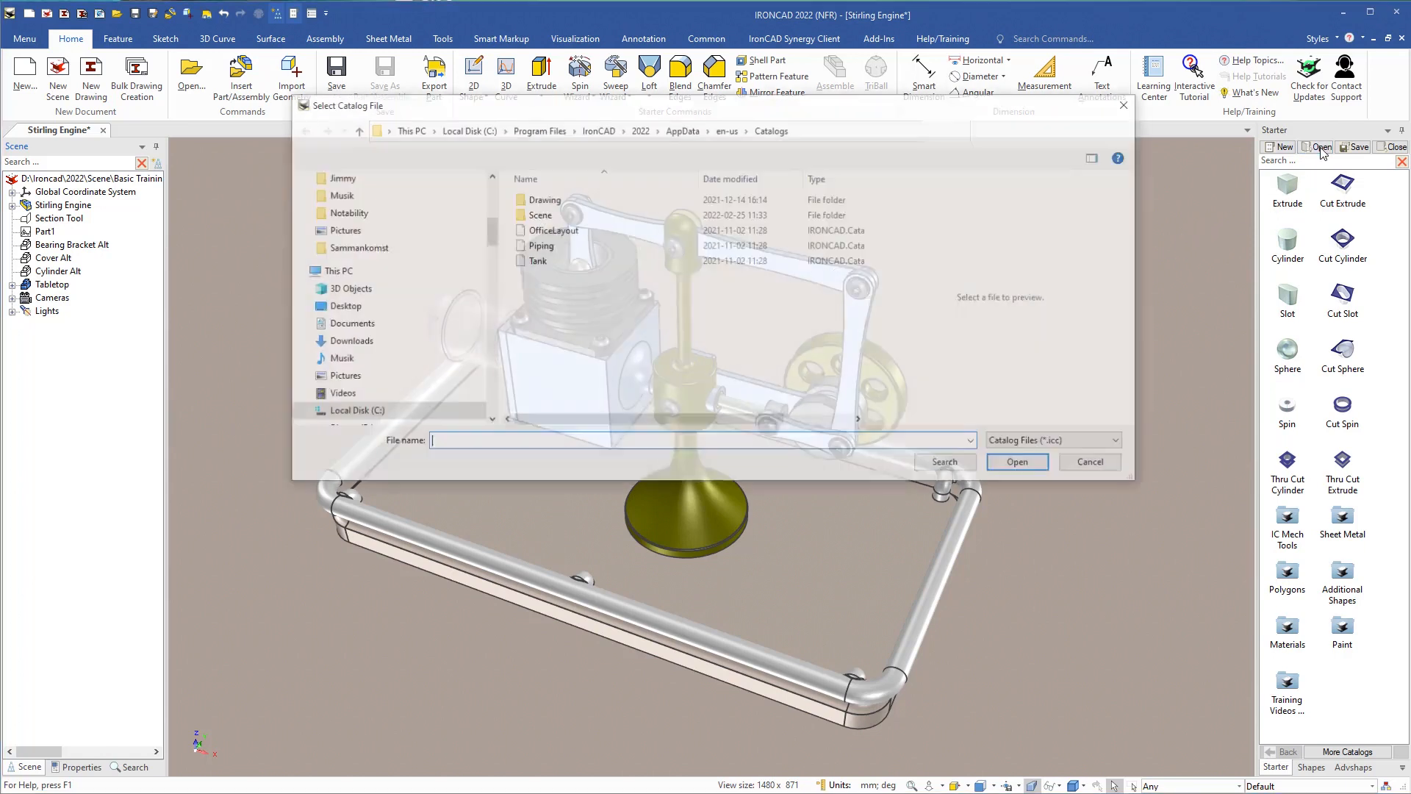
pyautogui.click(523, 216)
pyautogui.doubleClick(523, 216)
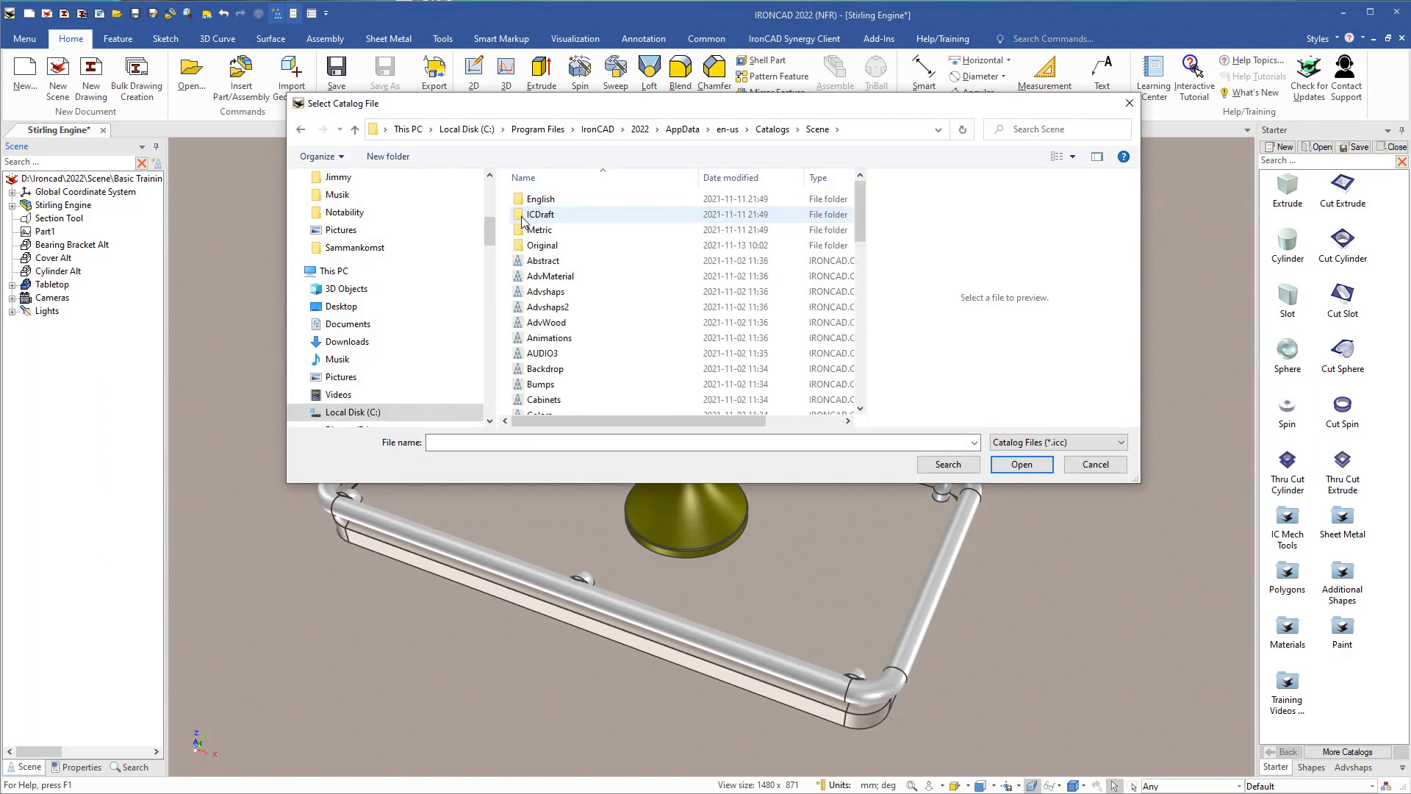
pyautogui.doubleClick(536, 275)
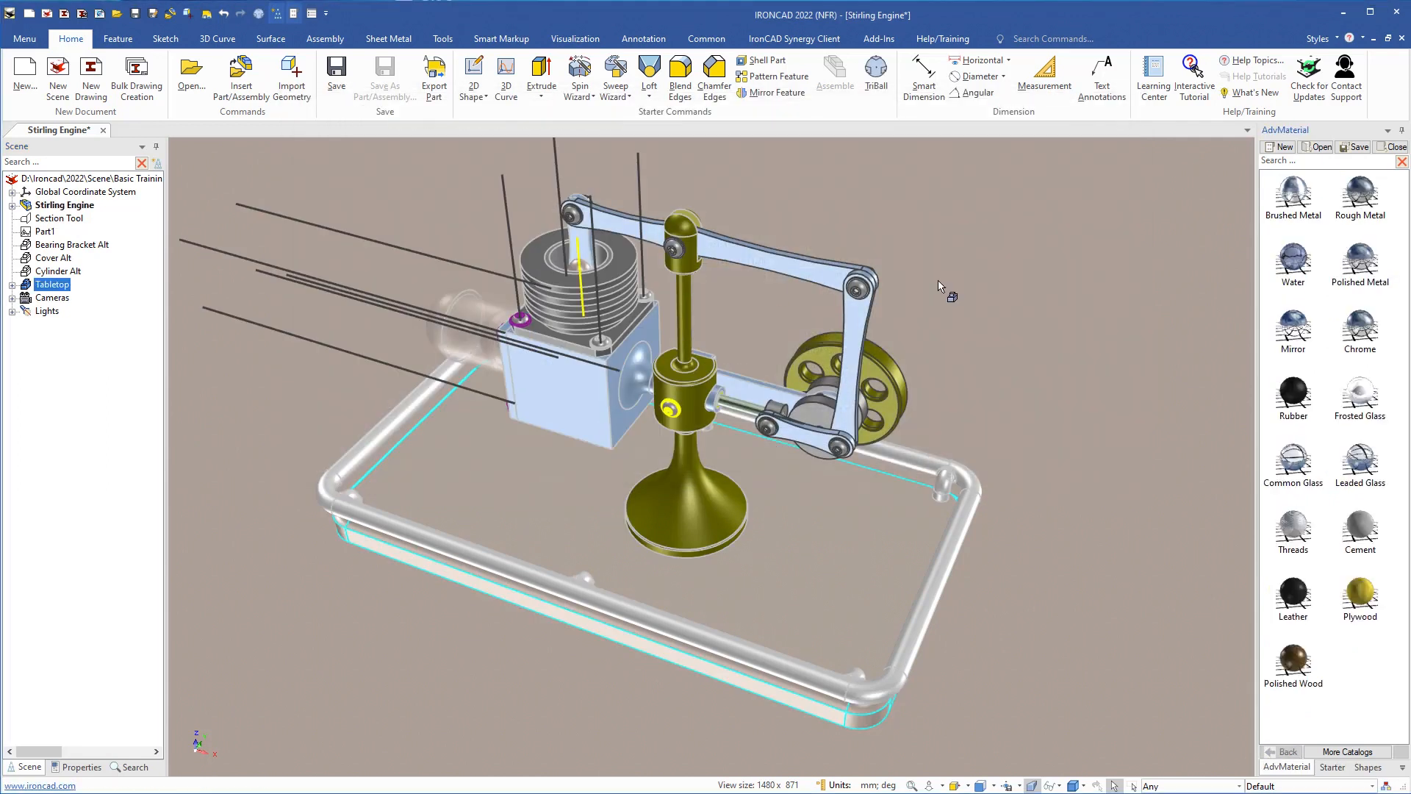
pyautogui.click(118, 396)
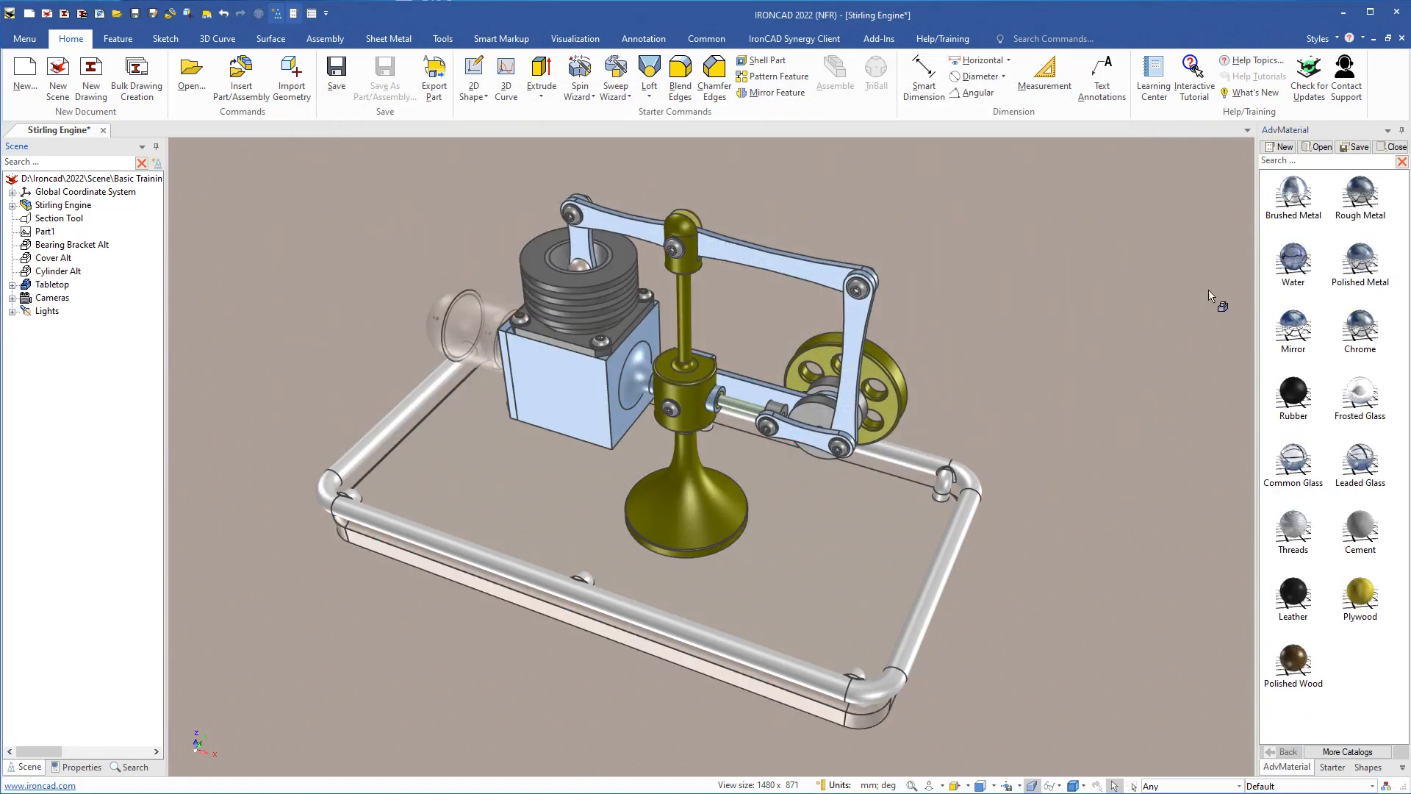
# Open the Metal catalog from the Scene catalogs folder
pyautogui.click(1317, 146)
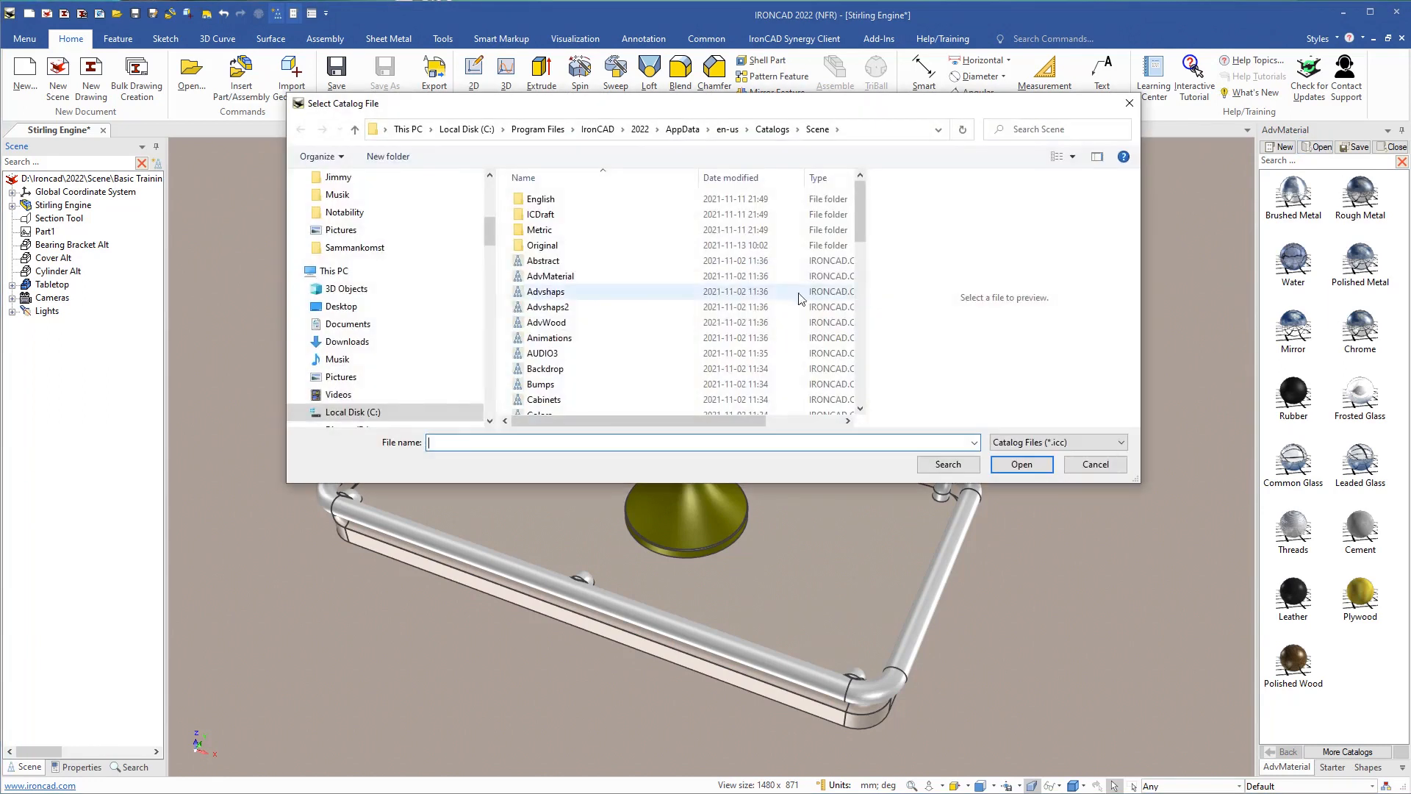
pyautogui.scroll(-6, 581, 324)
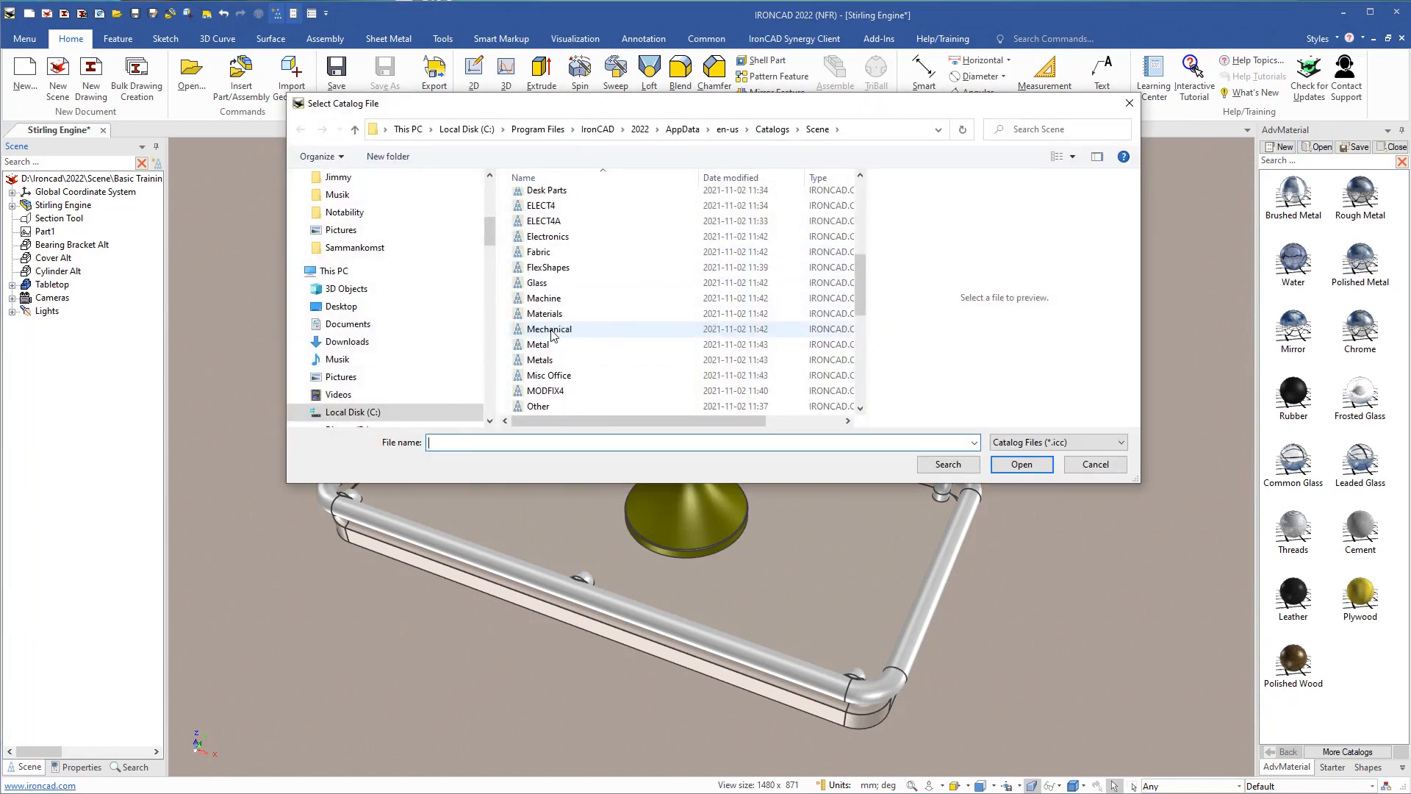
pyautogui.click(519, 350)
pyautogui.doubleClick(519, 350)
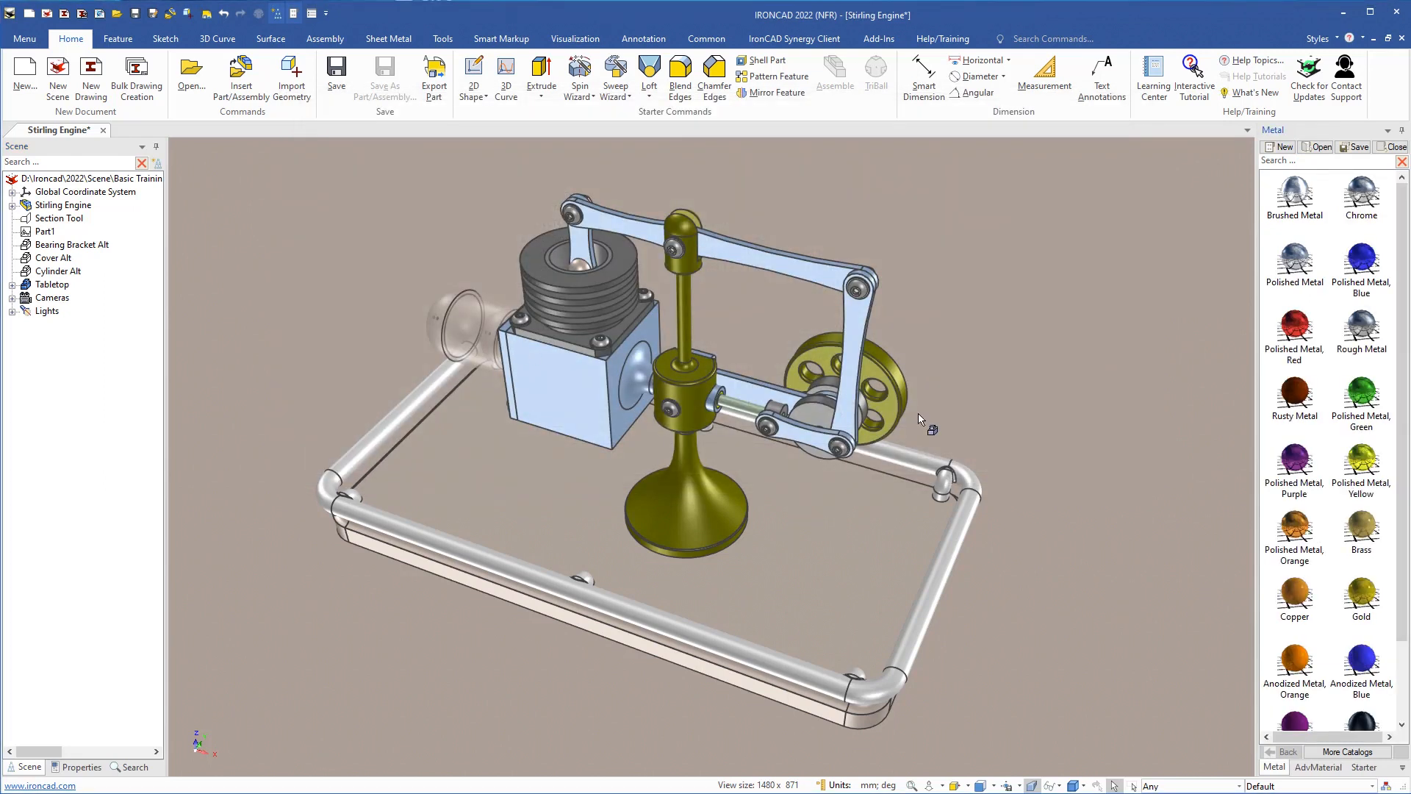
# Try to apply the Chrome material from the Metal catalog to the tabletop
pyautogui.moveTo(1368, 198); pyautogui.dragTo(1057, 296)
pyautogui.moveTo(1056, 292); pyautogui.dragTo(993, 277)
pyautogui.moveTo(994, 279); pyautogui.dragTo(996, 281)
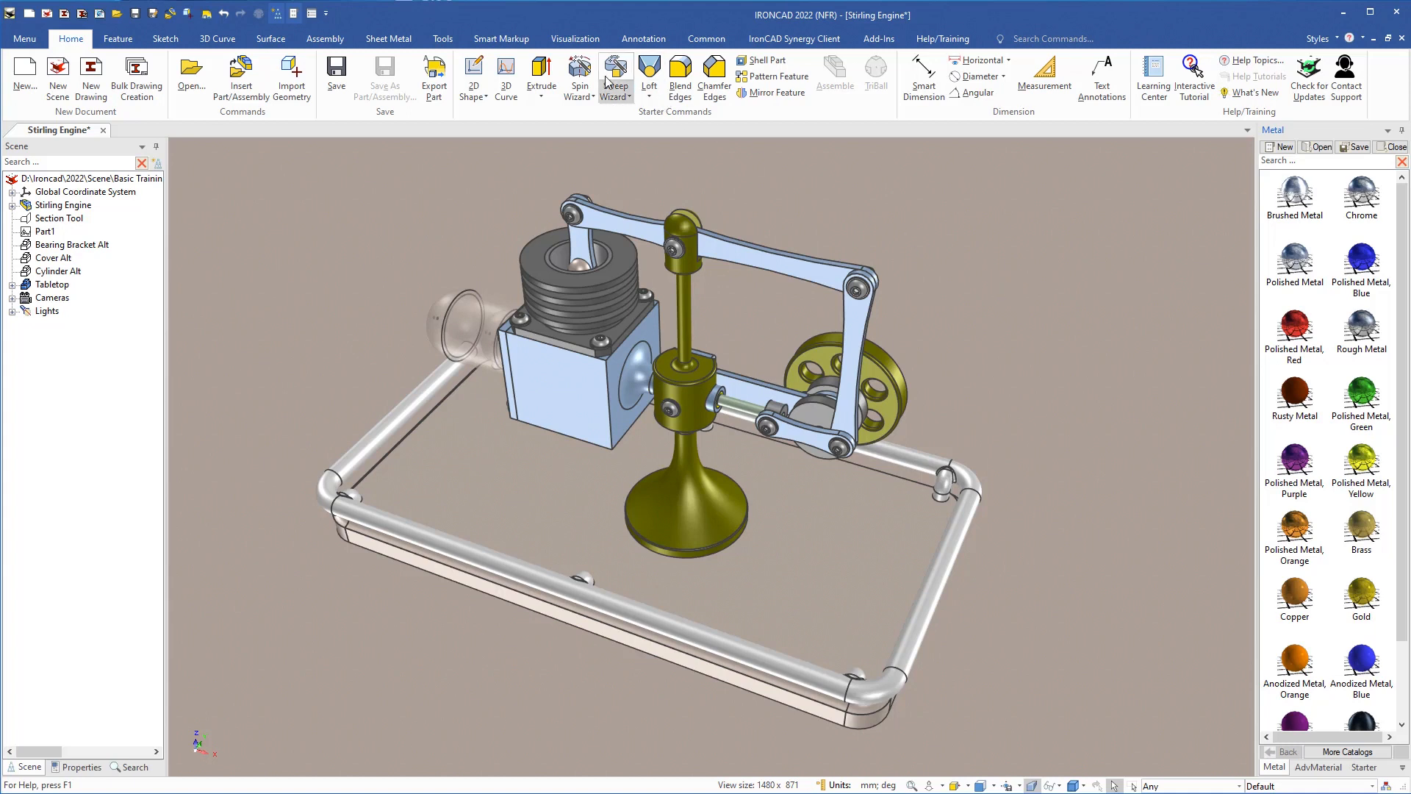
# Render a preview image of the engine on the tabletop and close it without saving
pyautogui.click(566, 41)
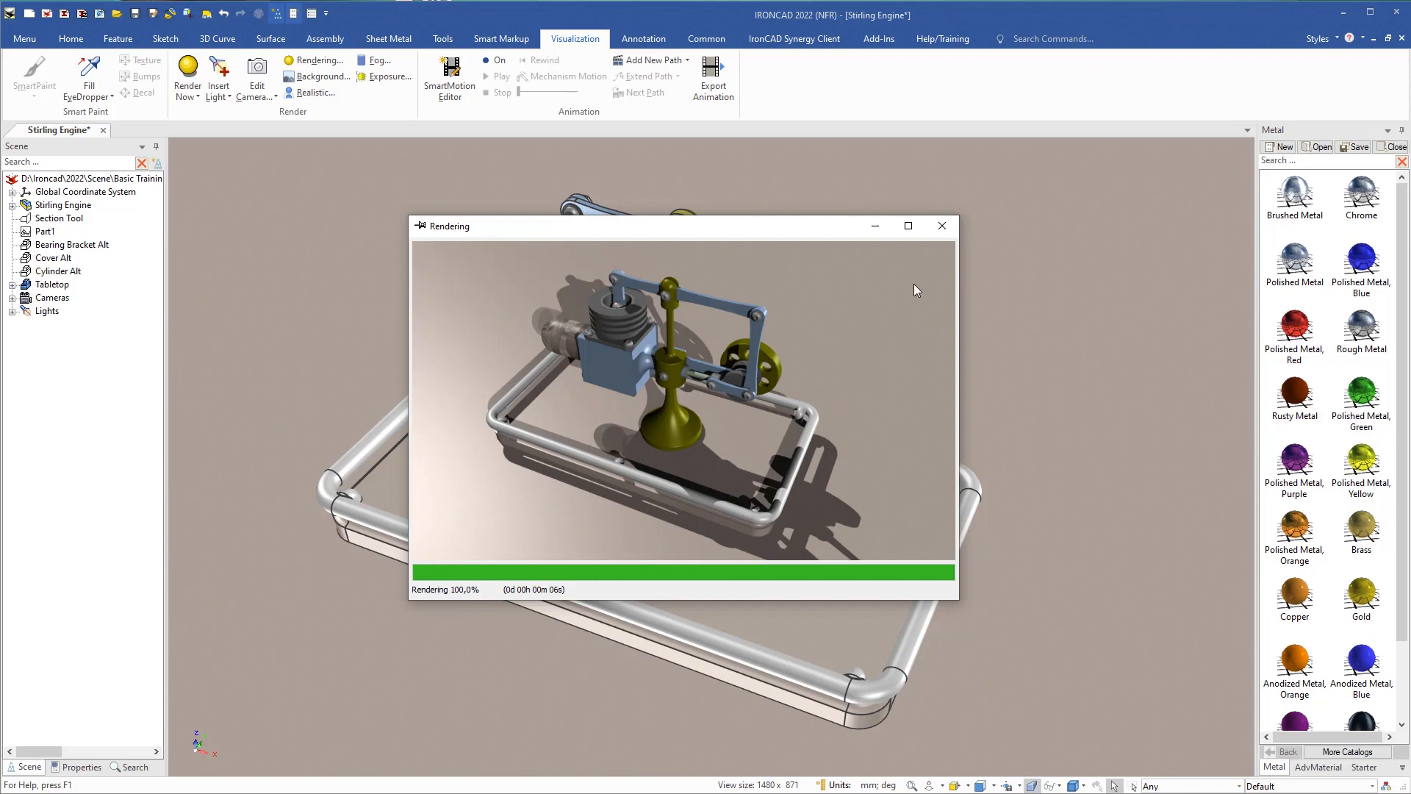
pyautogui.click(944, 230)
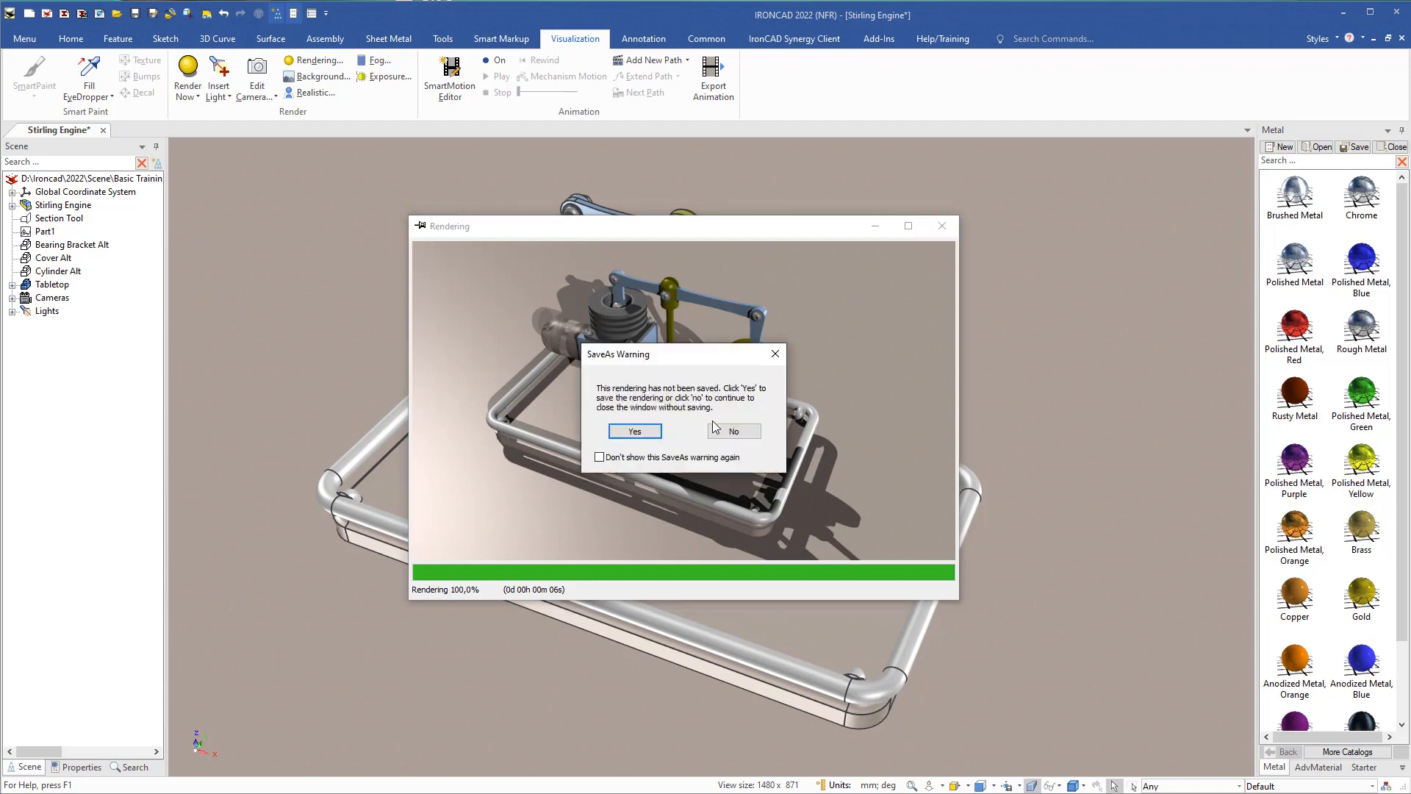
pyautogui.click(726, 433)
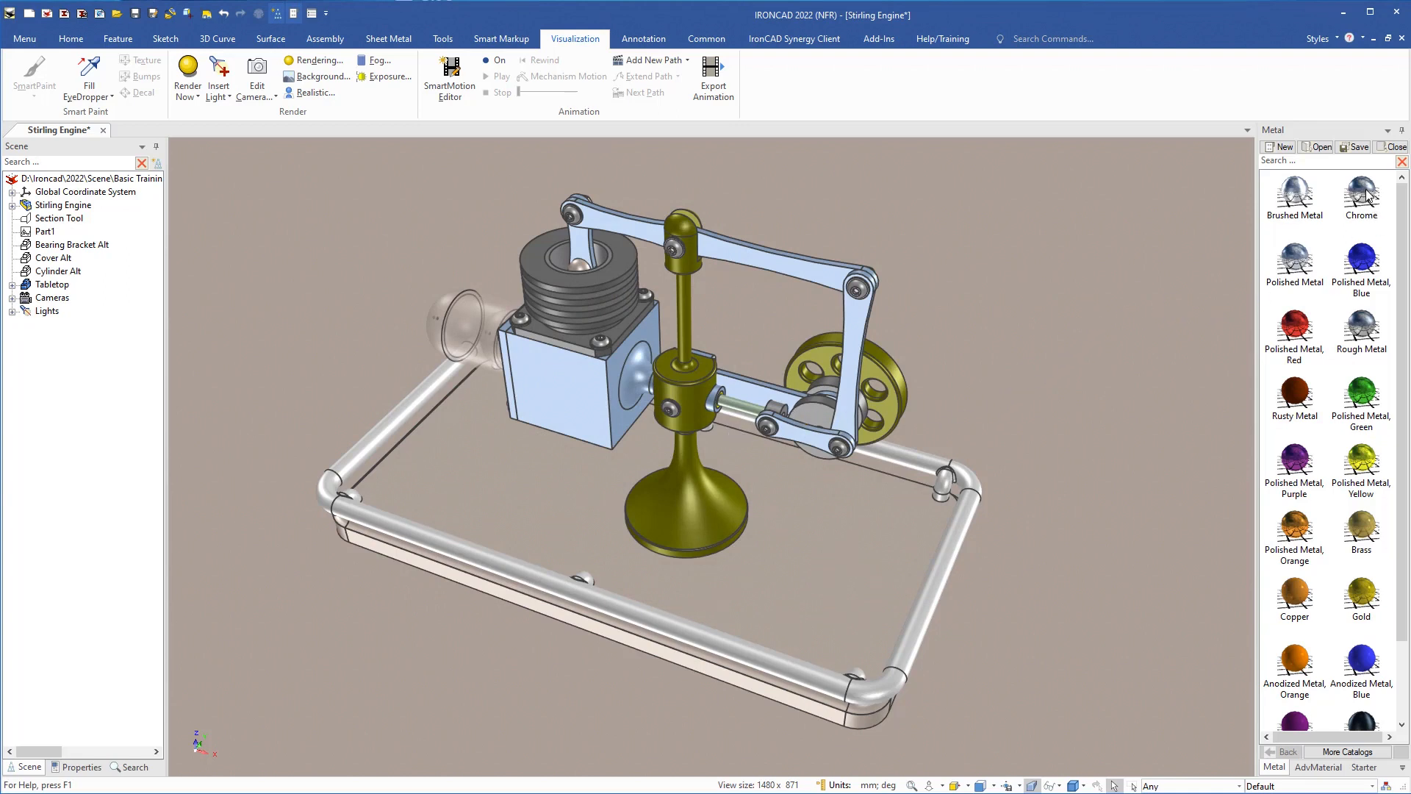
# Apply the Chrome material to the central stand, replacing its individual surface styles, and copy it onto the flywheel and tubular frame
pyautogui.moveTo(1368, 195); pyautogui.dragTo(692, 502)
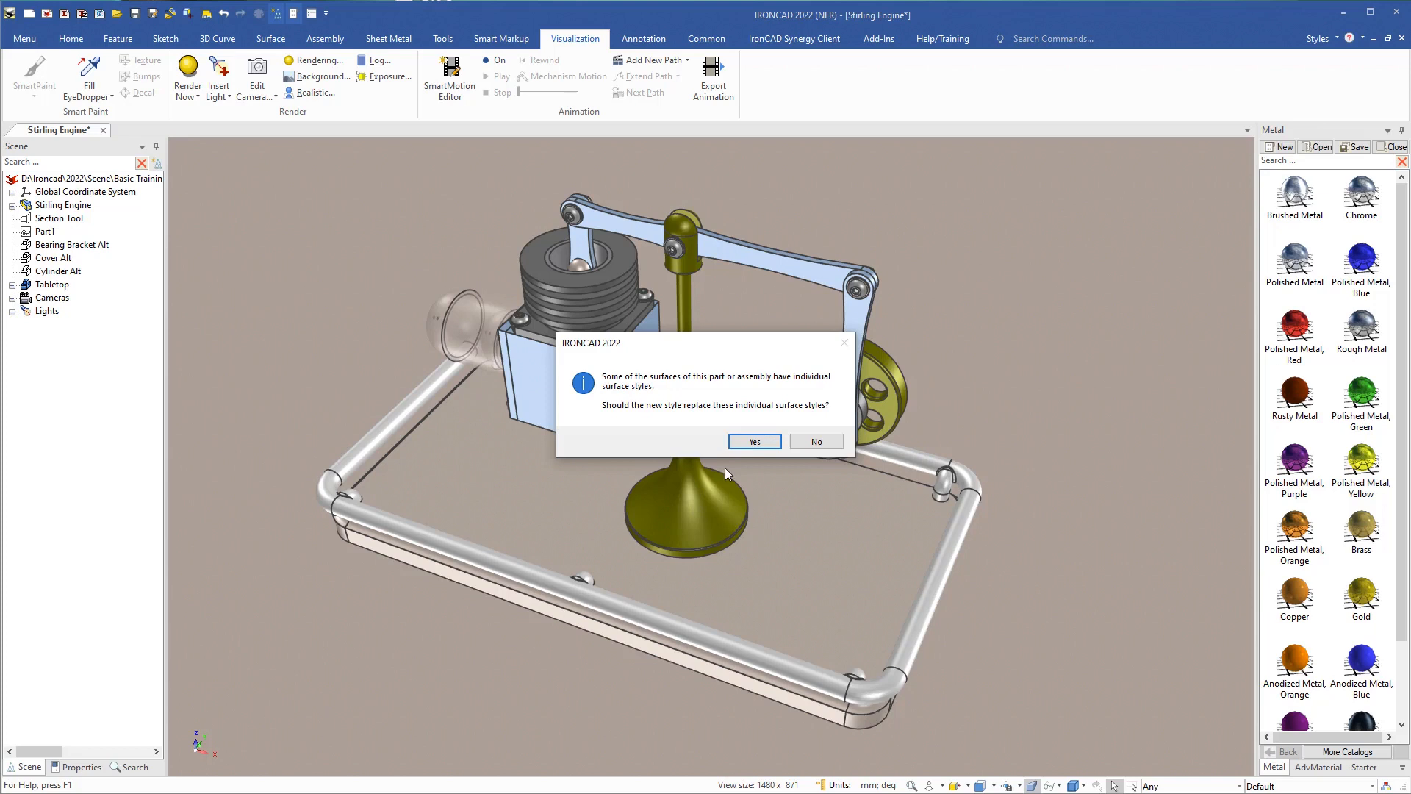
pyautogui.click(745, 440)
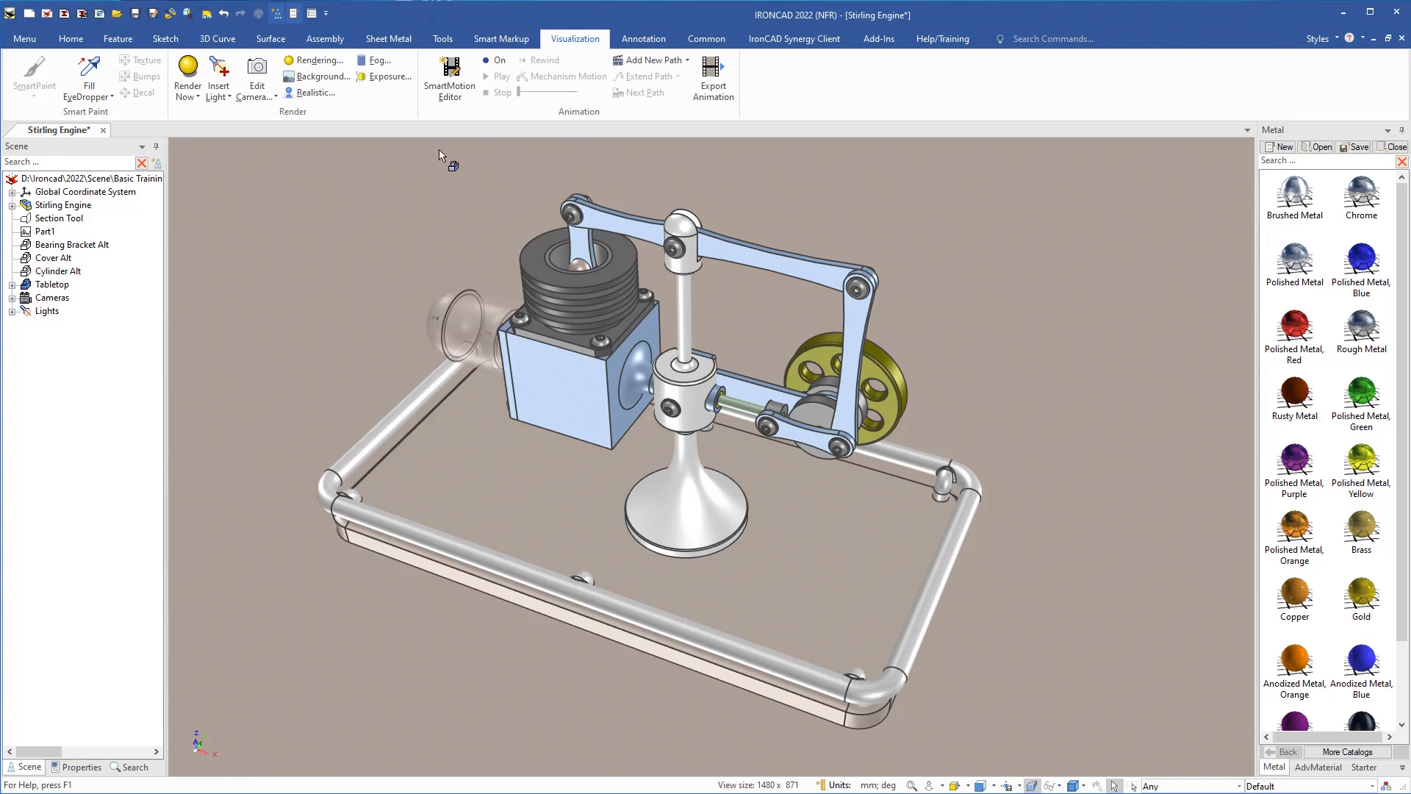
pyautogui.click(92, 70)
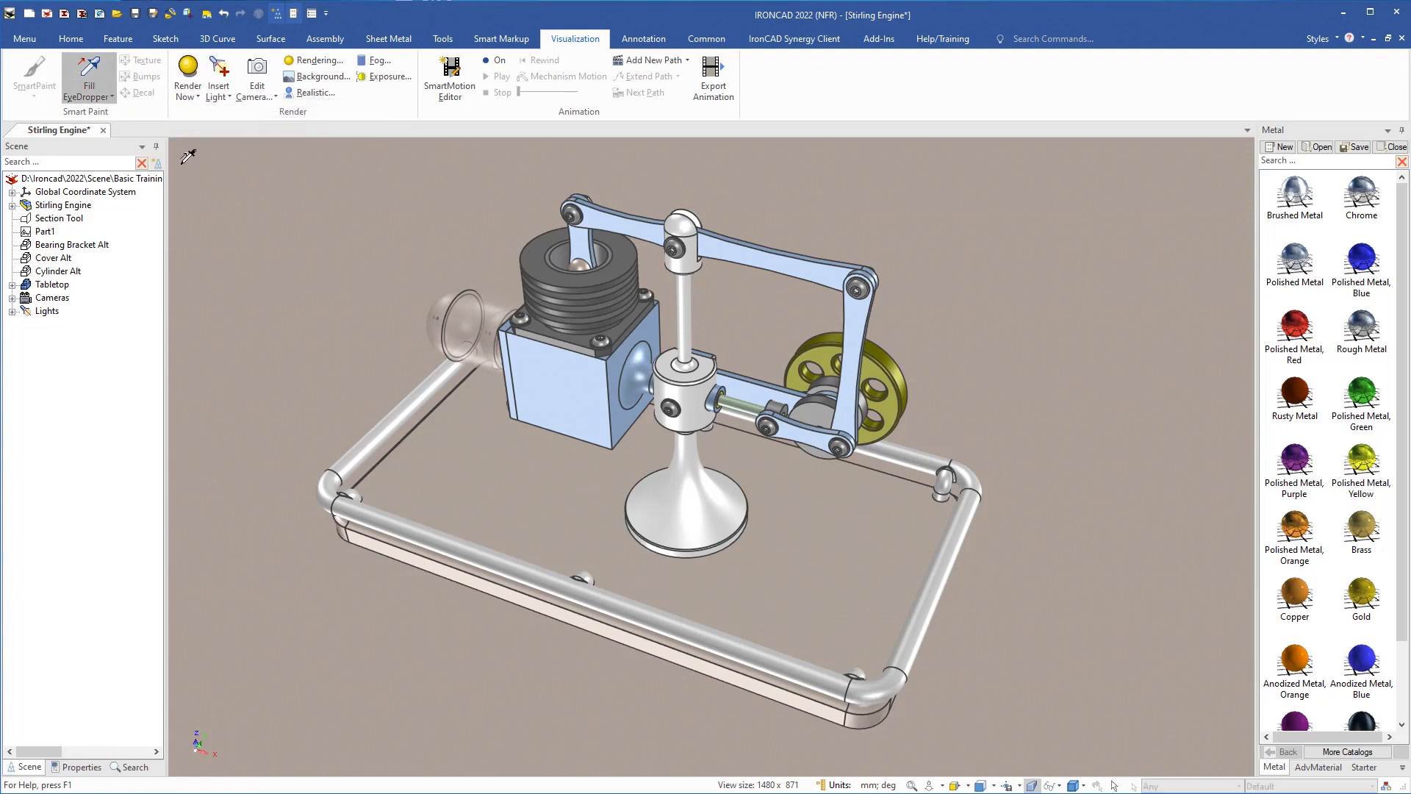
pyautogui.click(686, 500)
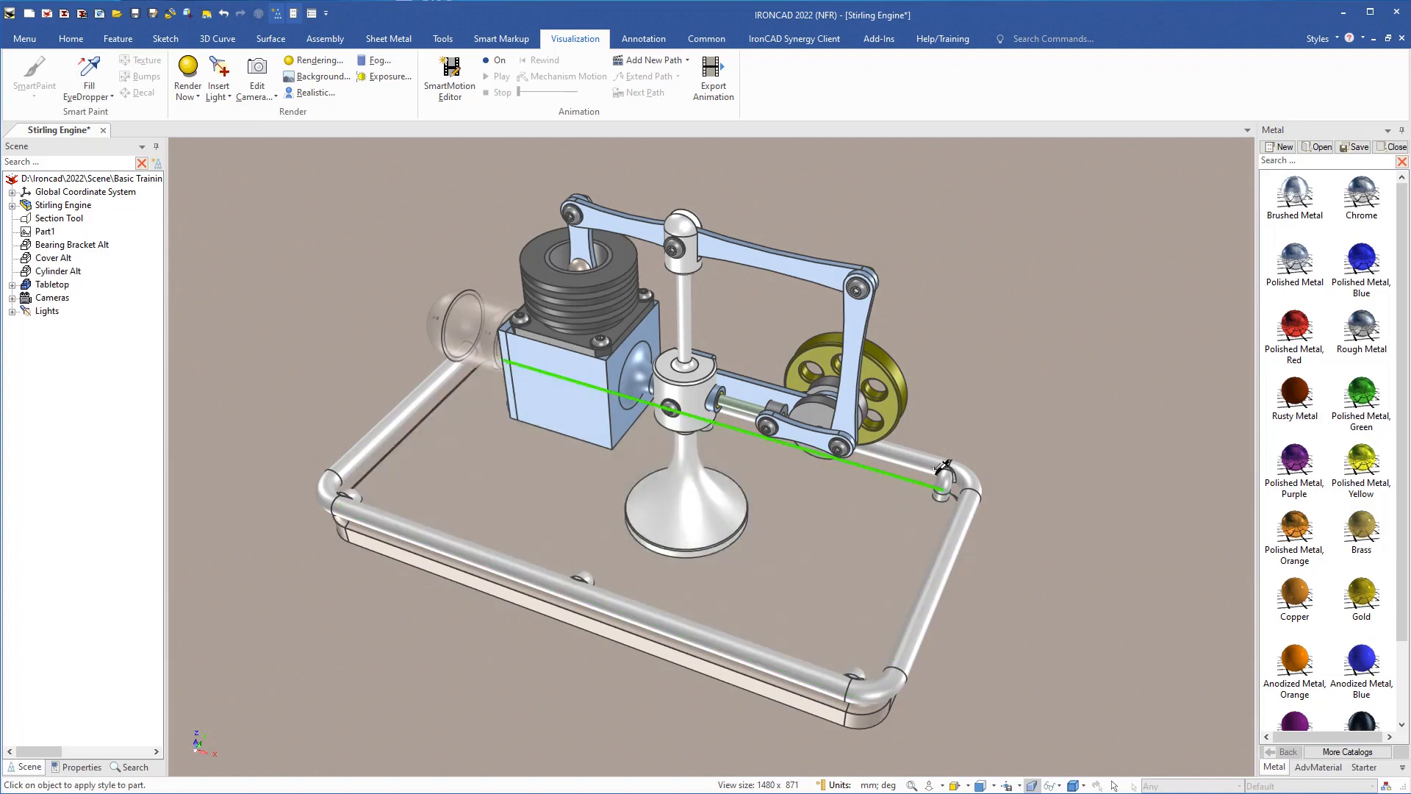
pyautogui.click(891, 362)
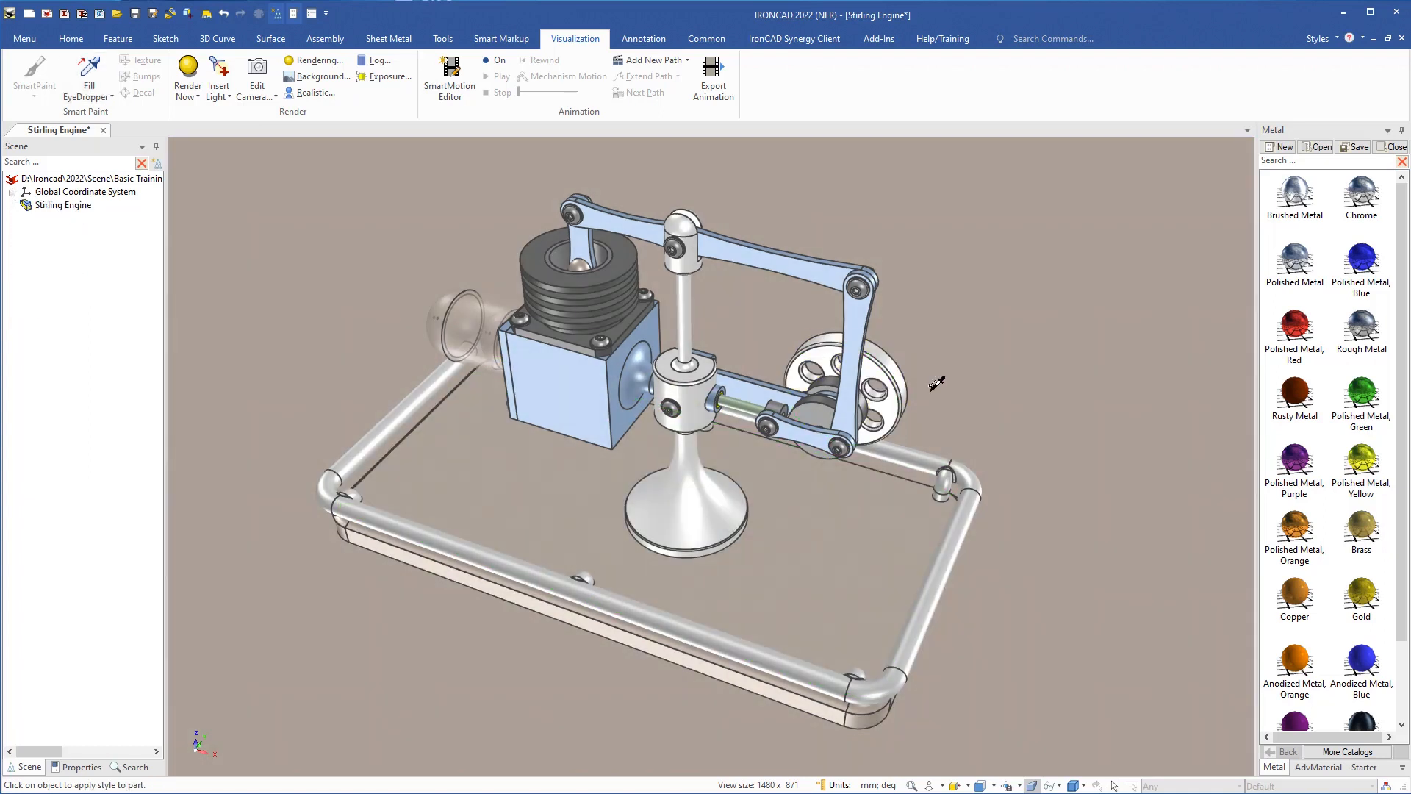
pyautogui.click(972, 505)
# Copy the Chrome style onto the screws of the cylinder flange, the block's end plate and the central stand
pyautogui.scroll(6, 603, 360)
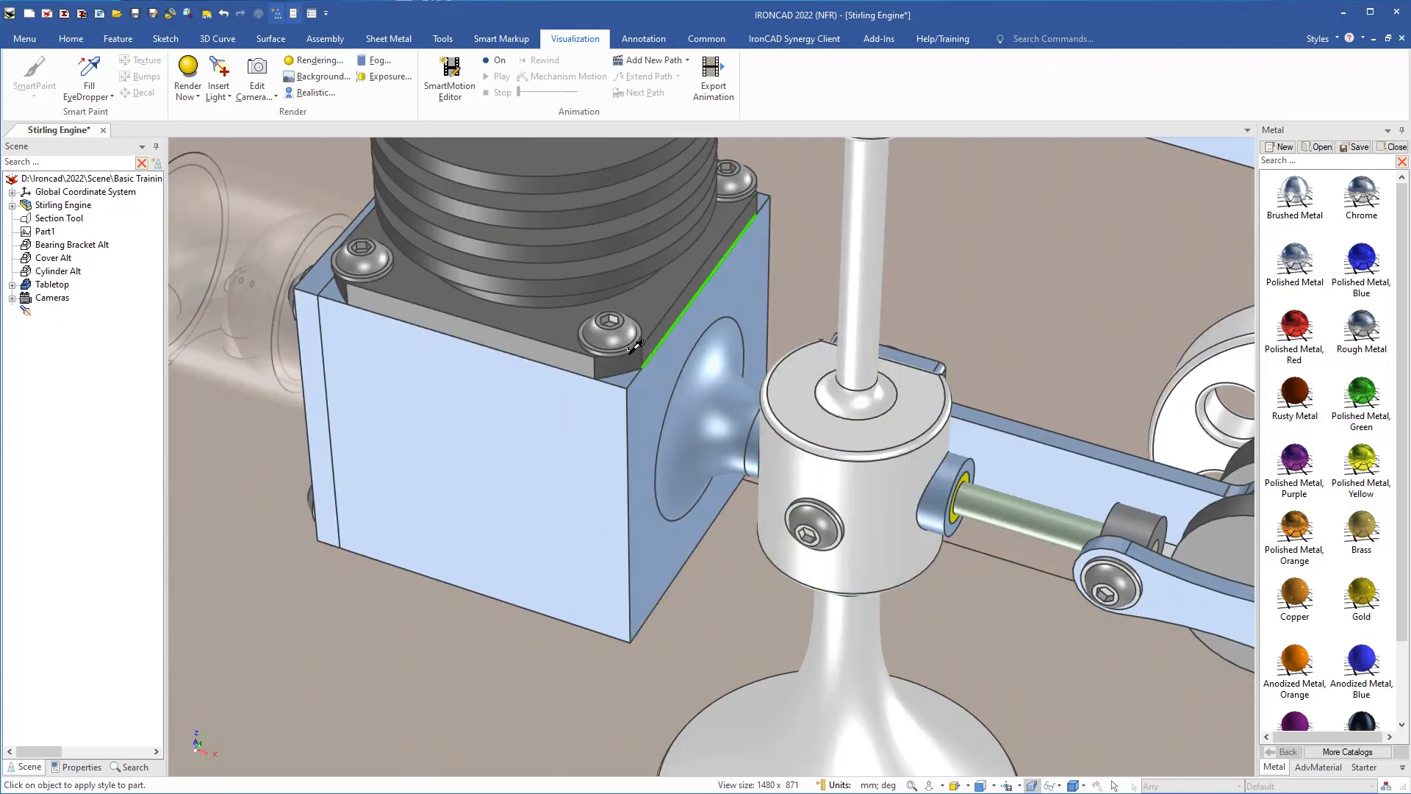
pyautogui.click(612, 327)
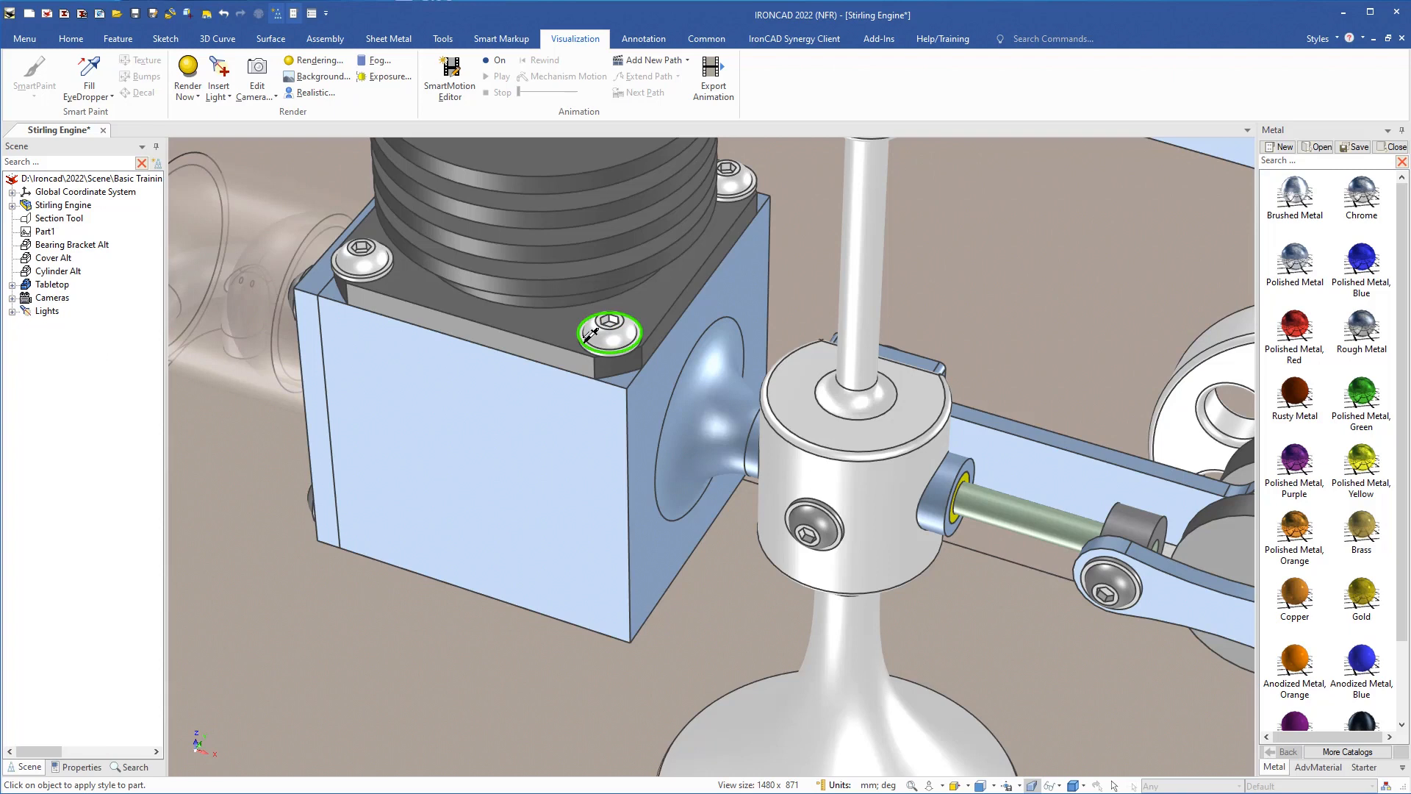
pyautogui.moveTo(384, 375); pyautogui.dragTo(574, 383, button='middle')
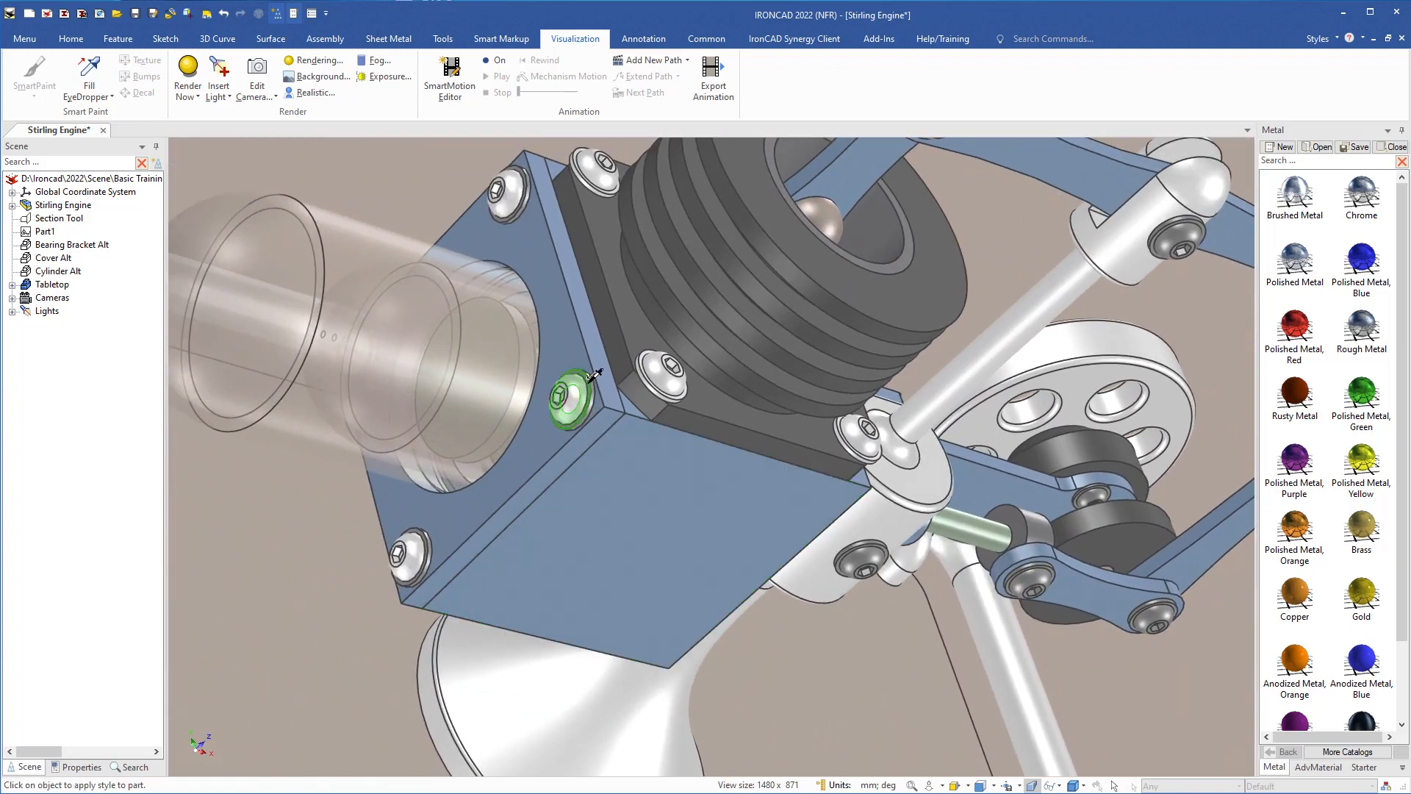
pyautogui.moveTo(813, 598); pyautogui.dragTo(621, 430, button='middle')
pyautogui.scroll(1, 780, 551)
pyautogui.scroll(-1, 835, 504)
pyautogui.scroll(2, 913, 562)
pyautogui.scroll(1, 914, 562)
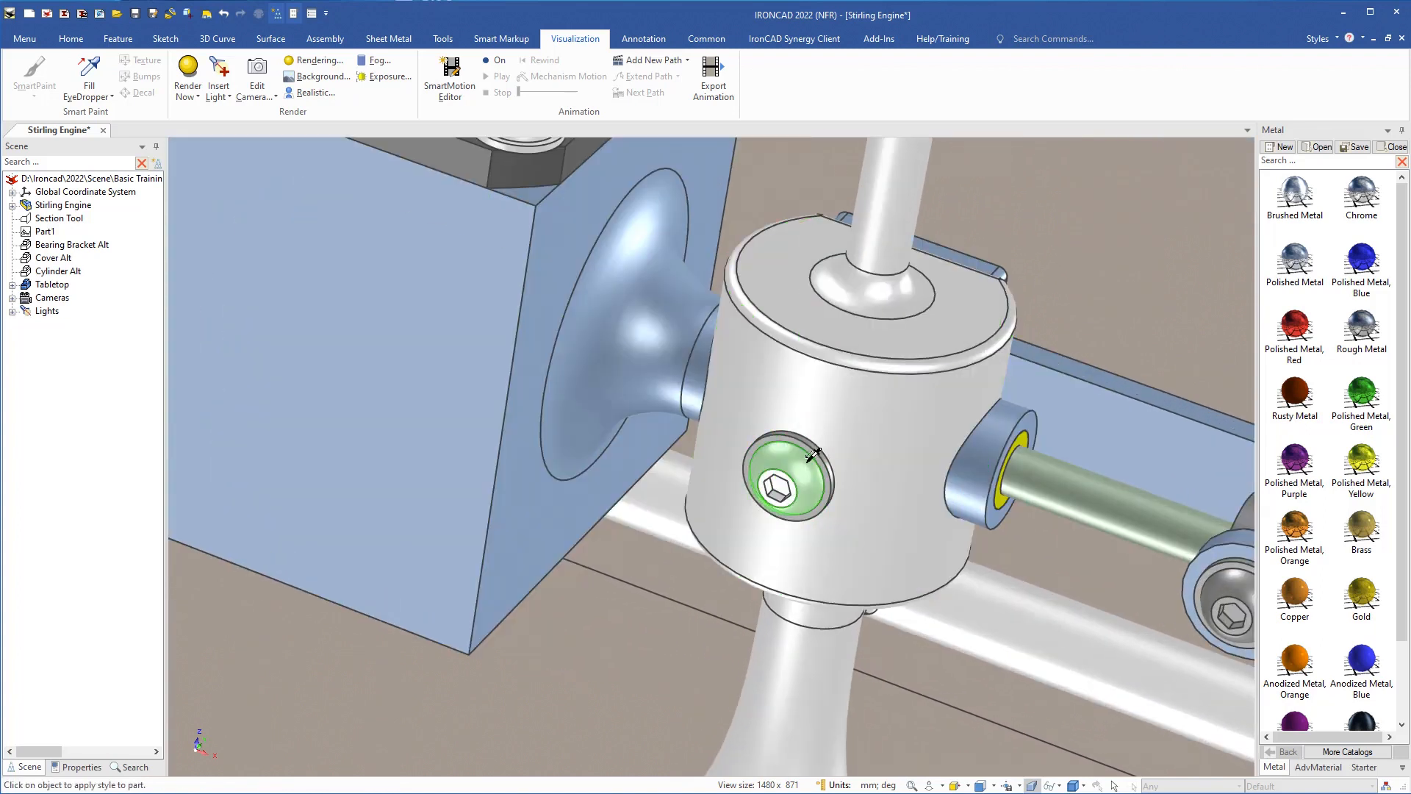
# Copy the Chrome style onto the screws of the short crank link and the screws between the crank discs
pyautogui.keyDown('shift'); pyautogui.moveTo(919, 540); pyautogui.dragTo(599, 373, button='middle'); pyautogui.keyUp('shift')
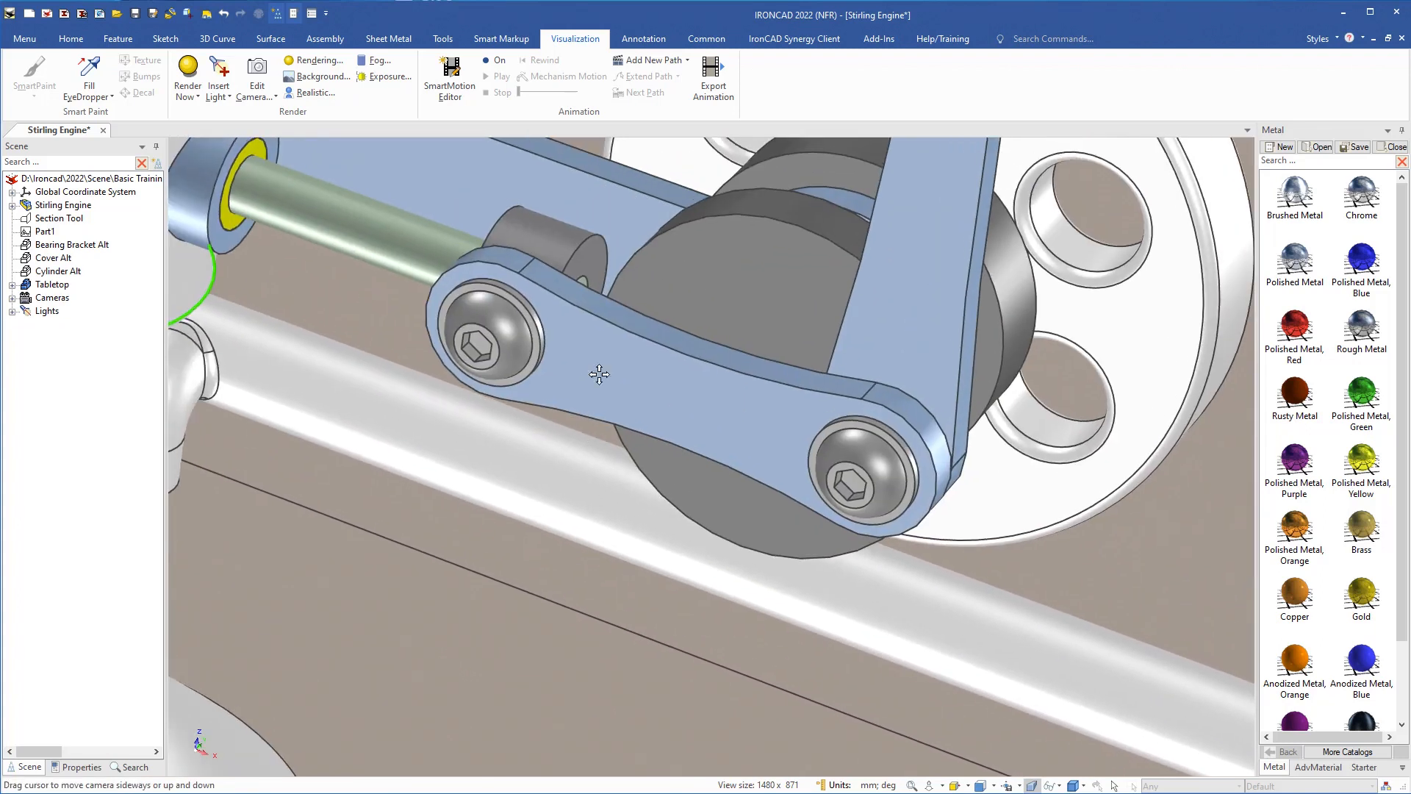
pyautogui.click(519, 321)
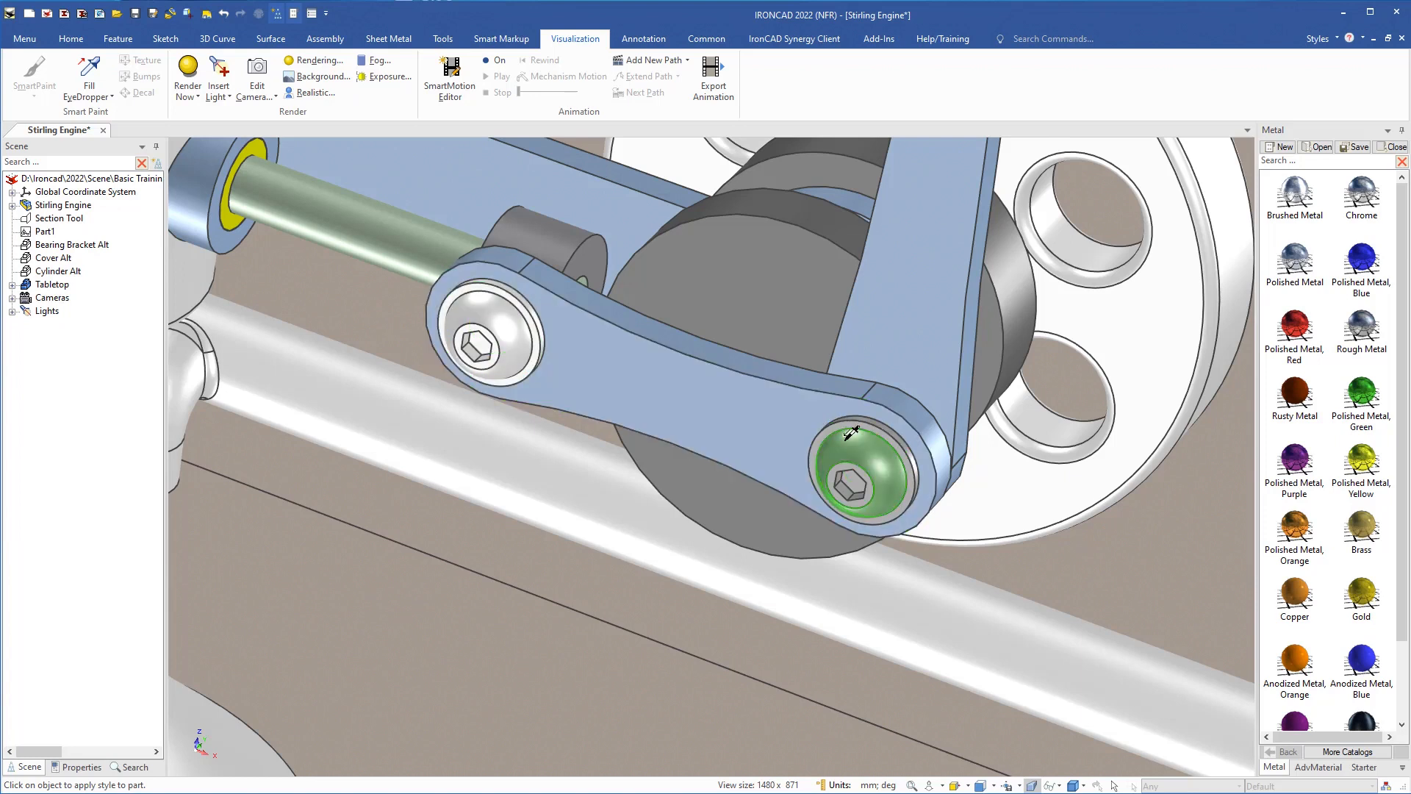
pyautogui.click(880, 423)
pyautogui.moveTo(906, 391); pyautogui.dragTo(797, 421, button='middle')
pyautogui.keyDown('shift'); pyautogui.moveTo(1033, 331); pyautogui.dragTo(707, 470, button='middle'); pyautogui.keyUp('shift')
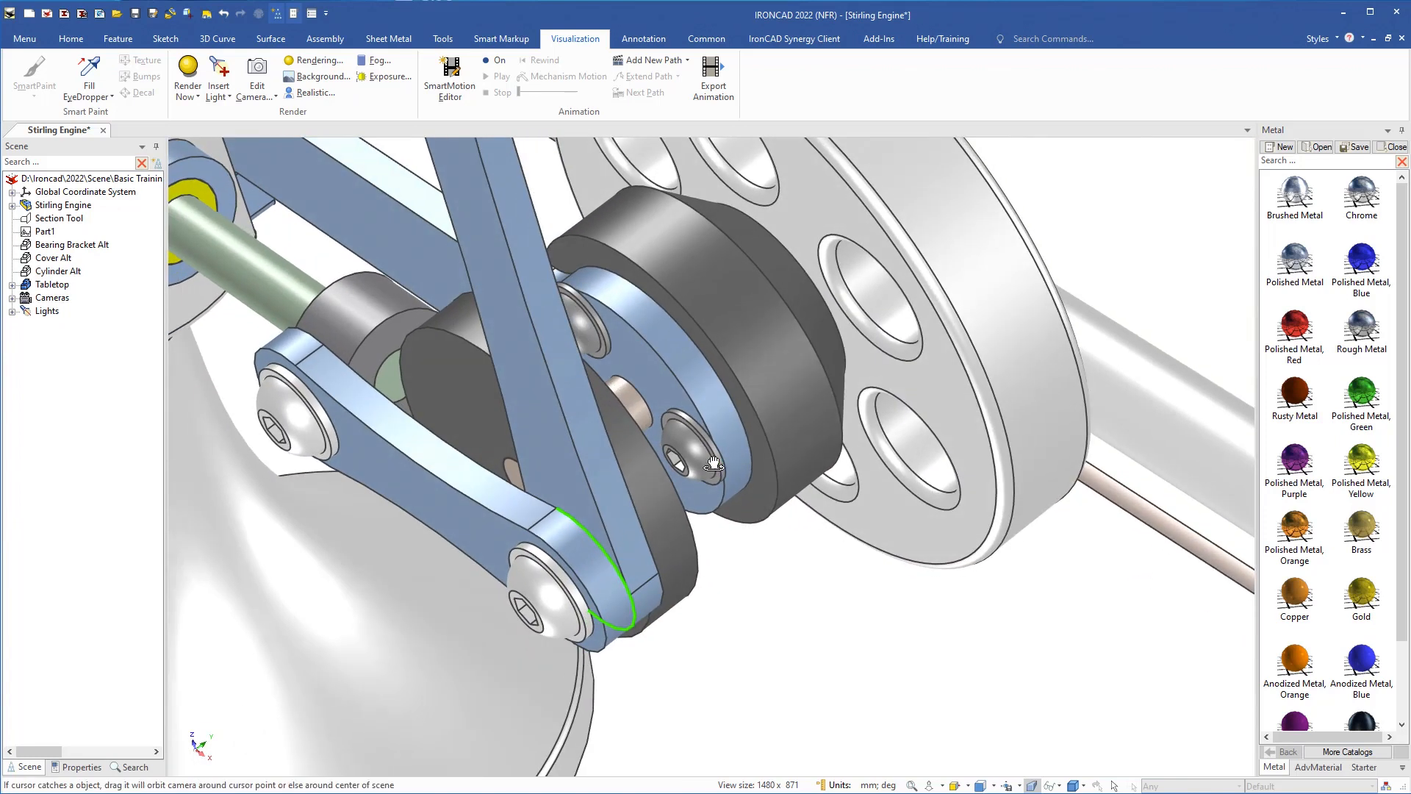
pyautogui.click(688, 429)
pyautogui.click(691, 421)
pyautogui.scroll(-4, 692, 419)
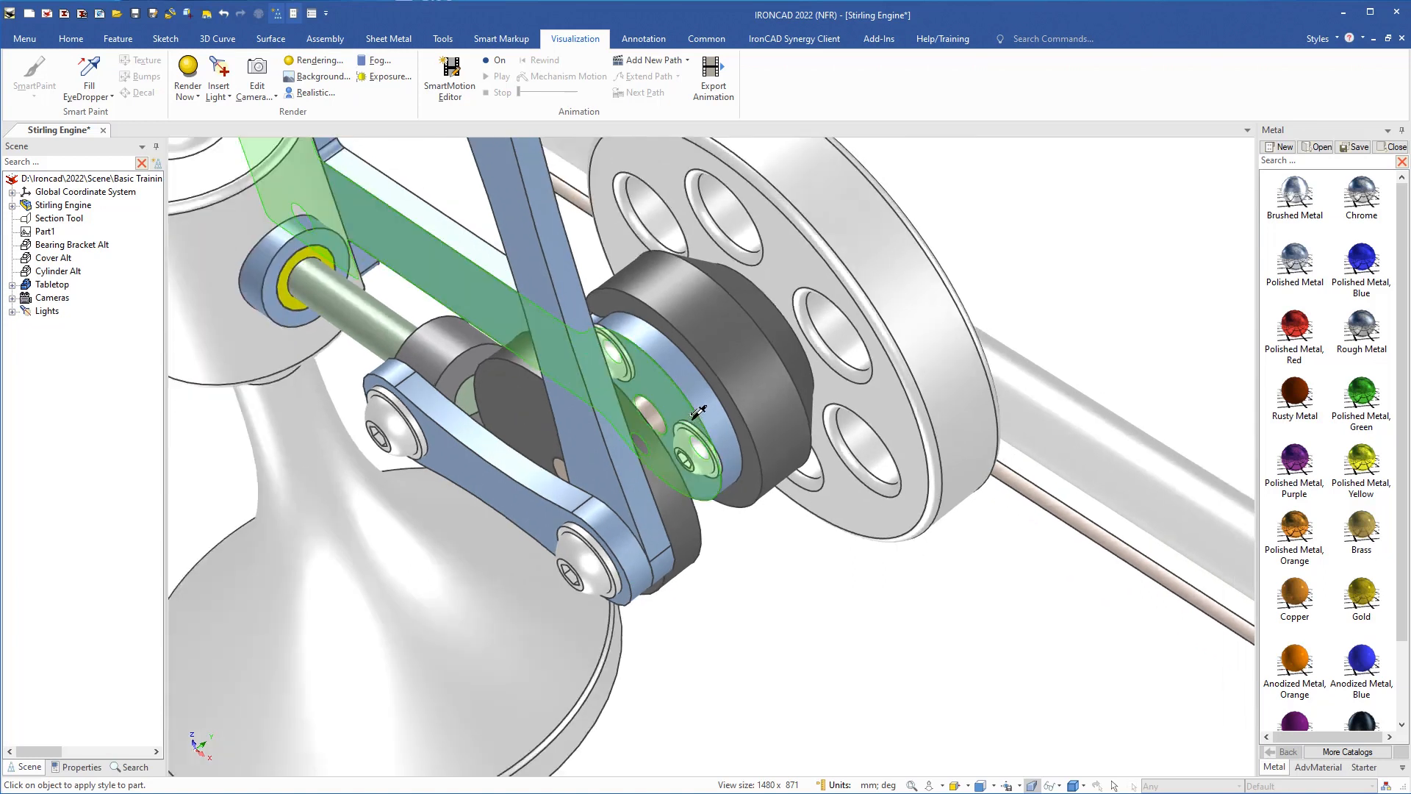
pyautogui.scroll(-2, 592, 323)
# Copy the Chrome style onto the fasteners at the rocker arm's crank-side joint and at the top of the central post
pyautogui.keyDown('shift'); pyautogui.moveTo(593, 324); pyautogui.dragTo(744, 517, button='middle'); pyautogui.keyUp('shift')
pyautogui.scroll(4, 745, 516)
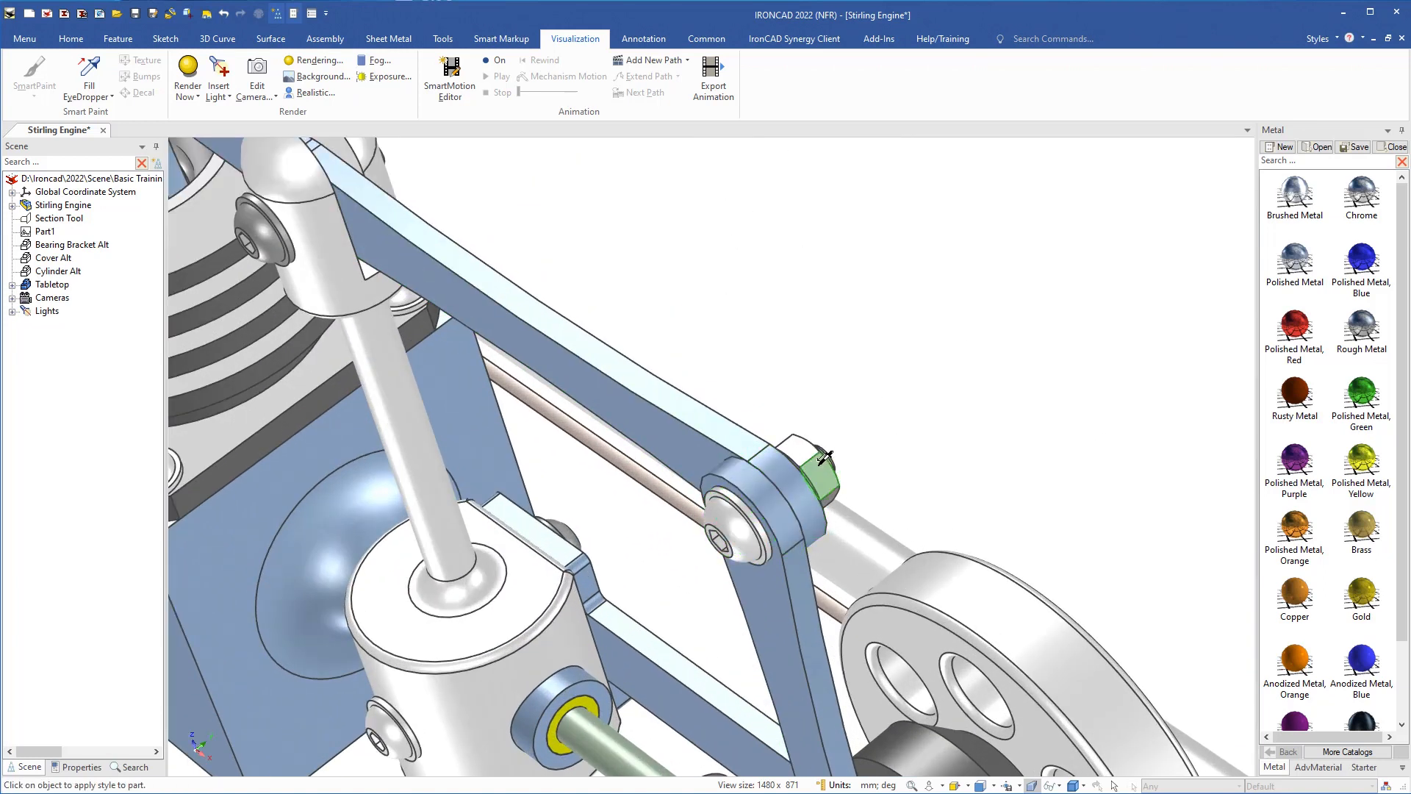
pyautogui.moveTo(825, 457); pyautogui.dragTo(901, 491, button='middle')
pyautogui.scroll(-3, 808, 467)
pyautogui.keyDown('shift'); pyautogui.moveTo(1057, 541); pyautogui.dragTo(745, 489, button='middle'); pyautogui.keyUp('shift')
pyautogui.scroll(3, 746, 490)
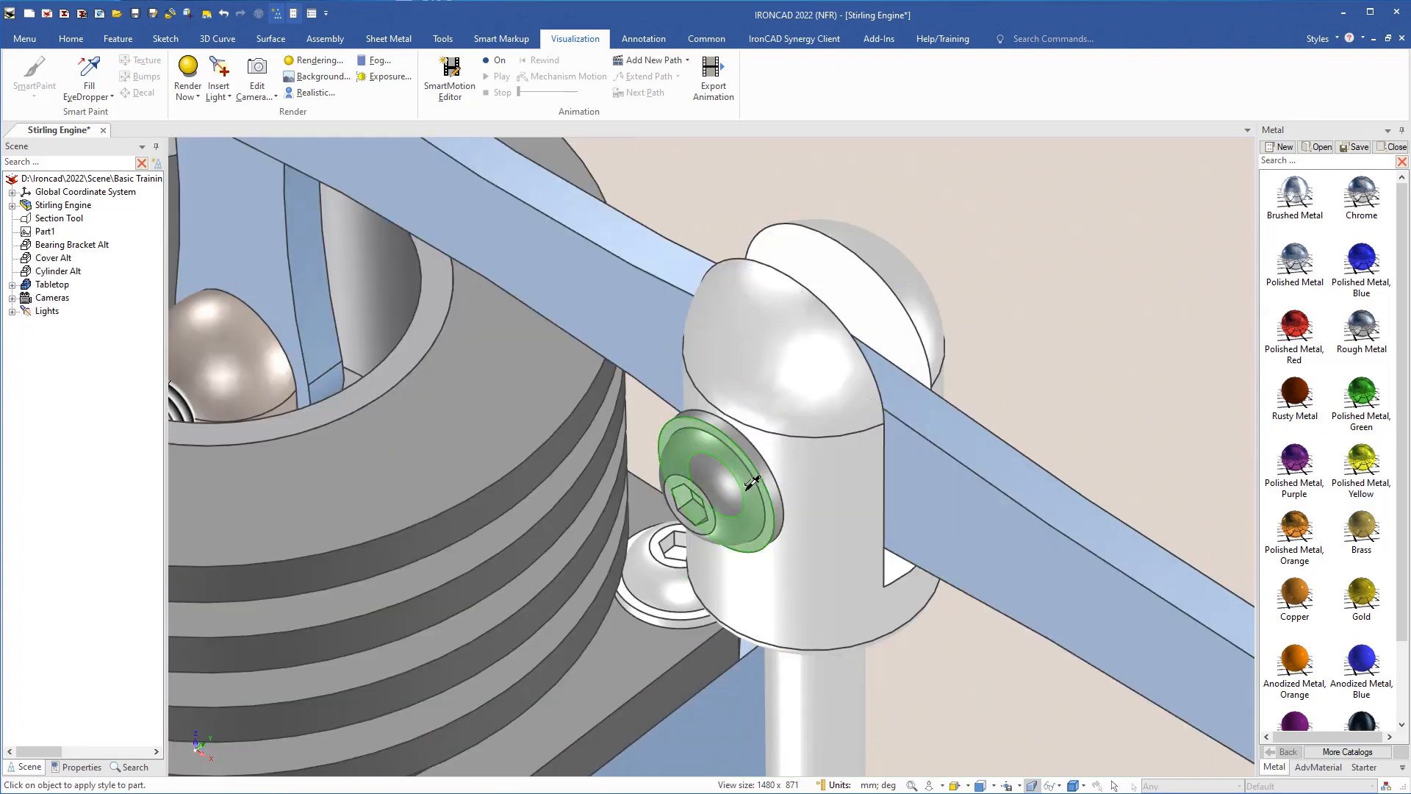
pyautogui.click(746, 446)
# Copy the Chrome style onto the fasteners of the rocker arm joint above the cylinder and the screw inside the cylinder
pyautogui.keyDown('shift'); pyautogui.moveTo(411, 309); pyautogui.dragTo(994, 651, button='middle'); pyautogui.keyUp('shift')
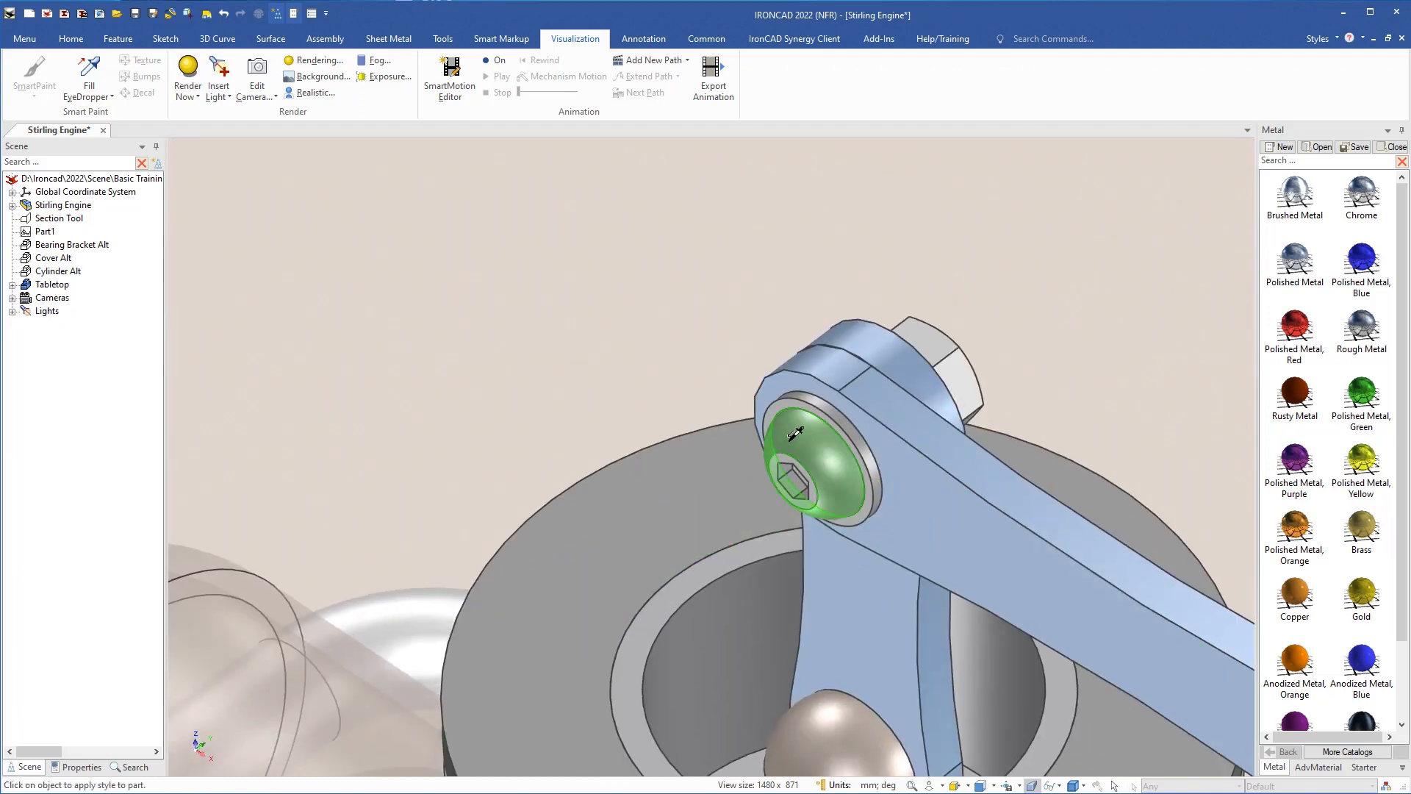
pyautogui.click(795, 433)
pyautogui.click(837, 417)
pyautogui.moveTo(852, 423); pyautogui.dragTo(750, 513, button='middle')
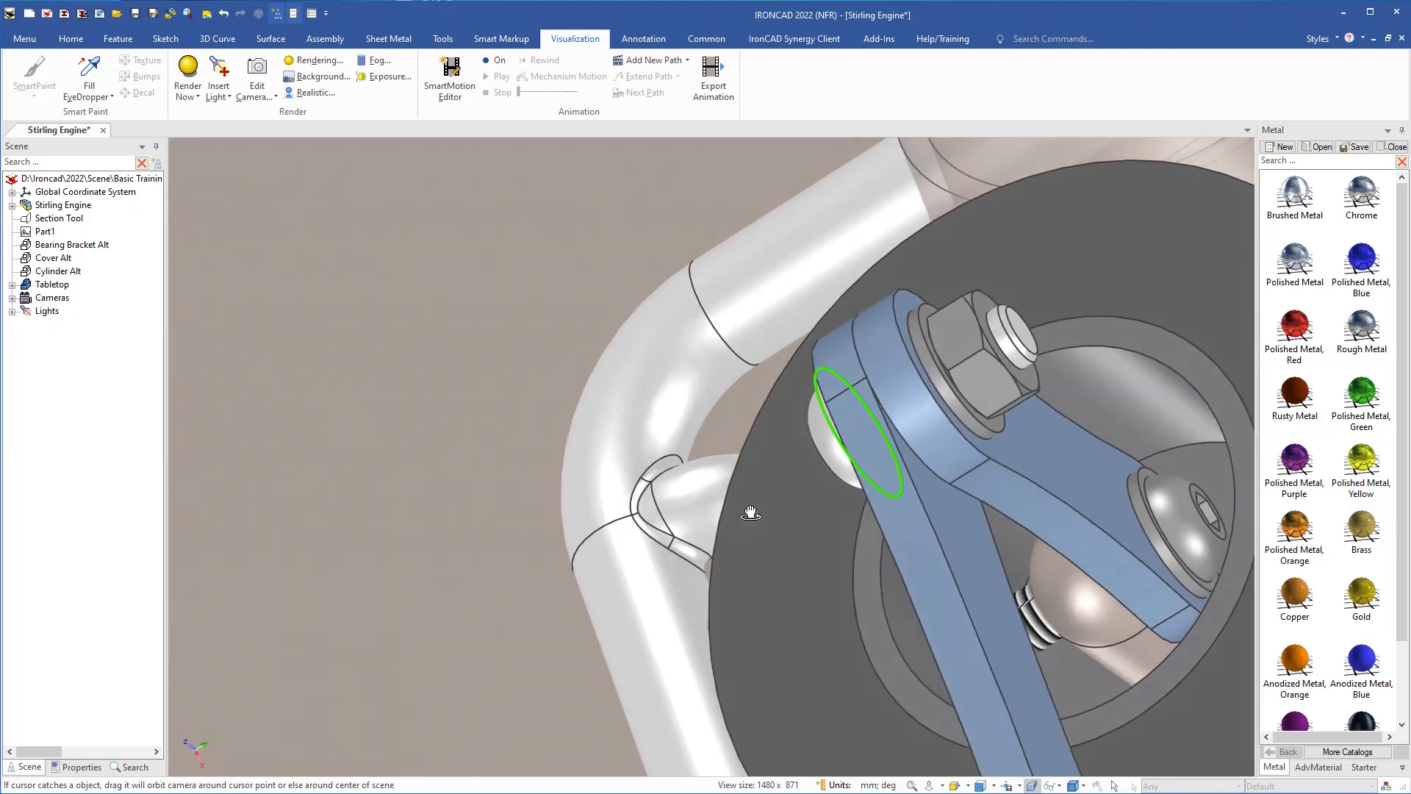
pyautogui.keyDown('shift'); pyautogui.moveTo(1092, 466); pyautogui.dragTo(757, 397, button='middle'); pyautogui.keyUp('shift')
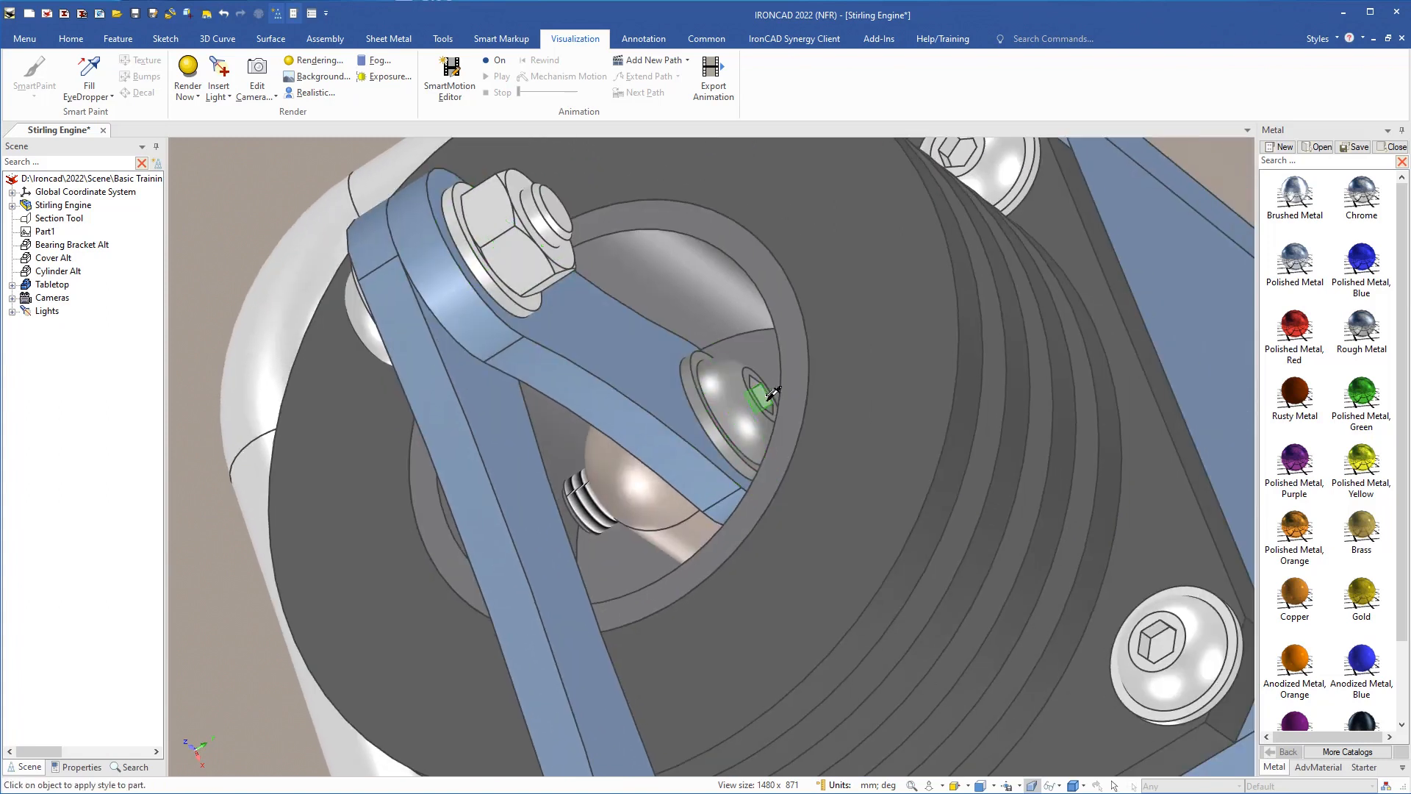
pyautogui.click(711, 415)
pyautogui.scroll(-5, 748, 463)
pyautogui.moveTo(780, 493); pyautogui.dragTo(909, 447, button='middle')
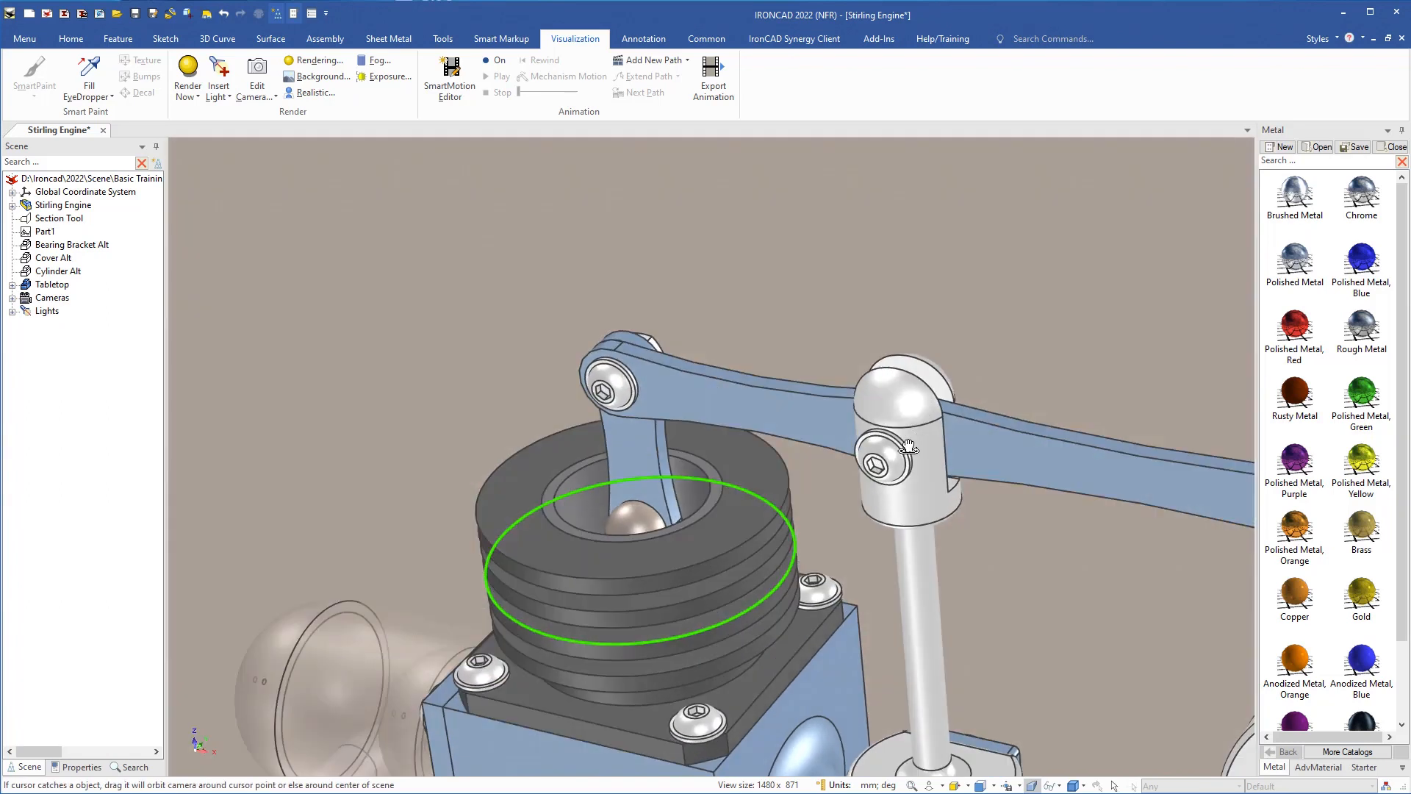
pyautogui.keyDown('shift'); pyautogui.moveTo(775, 599); pyautogui.dragTo(716, 466, button='middle'); pyautogui.keyUp('shift')
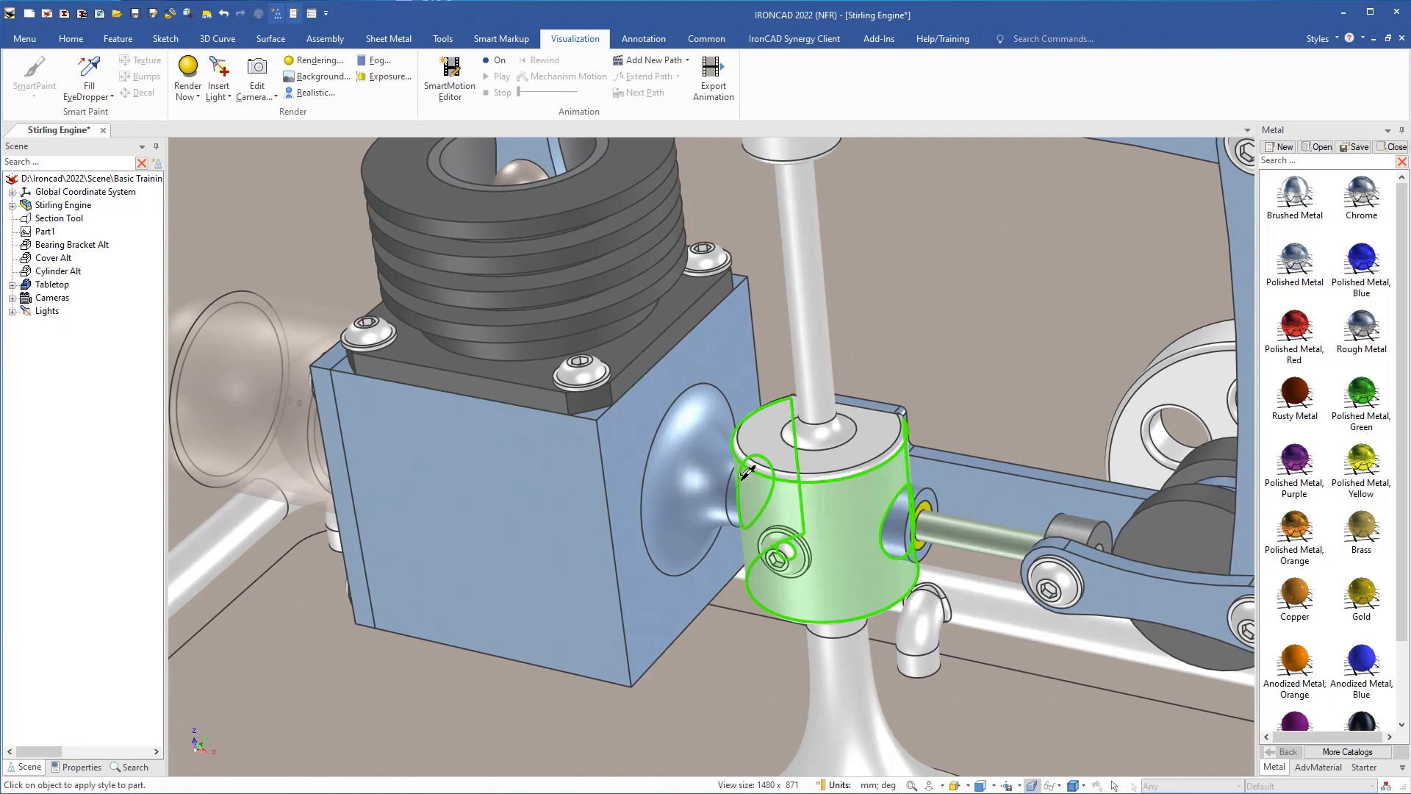
pyautogui.scroll(3, 831, 557)
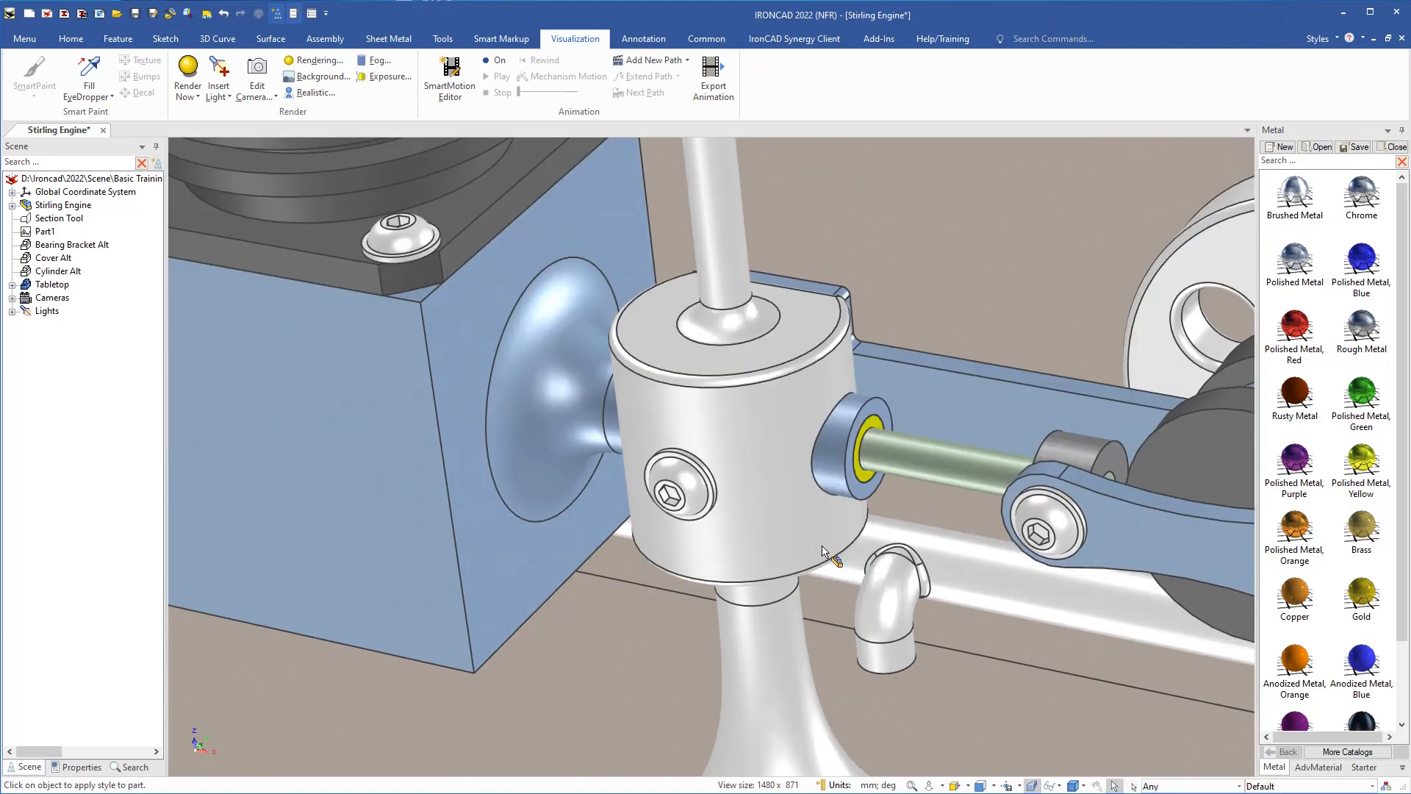
# Apply the Polished Metal material to the square block beneath the finned cylinder, replacing its individual surface styles
pyautogui.scroll(-5, 825, 553)
pyautogui.moveTo(783, 537); pyautogui.dragTo(761, 518, button='middle')
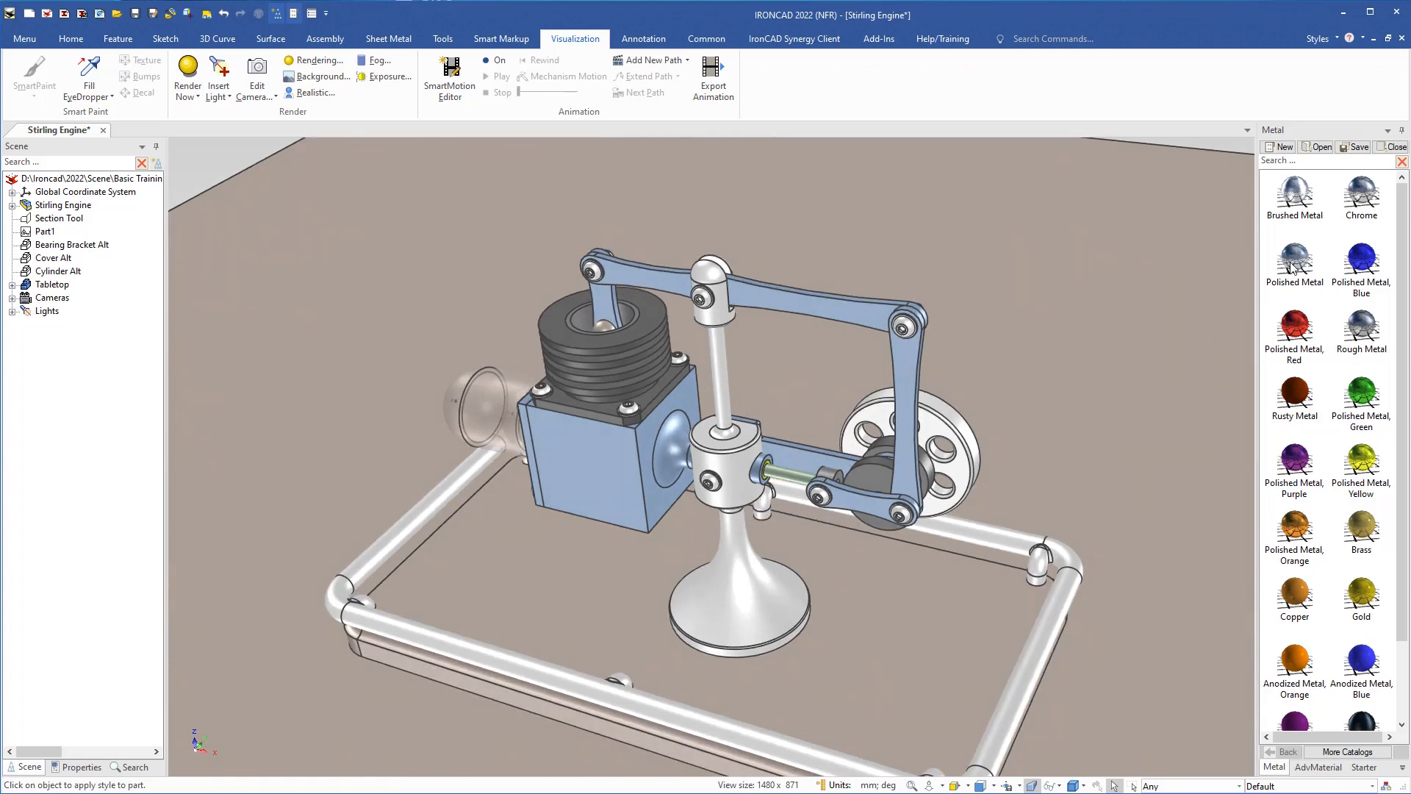
pyautogui.moveTo(1298, 261); pyautogui.dragTo(606, 465)
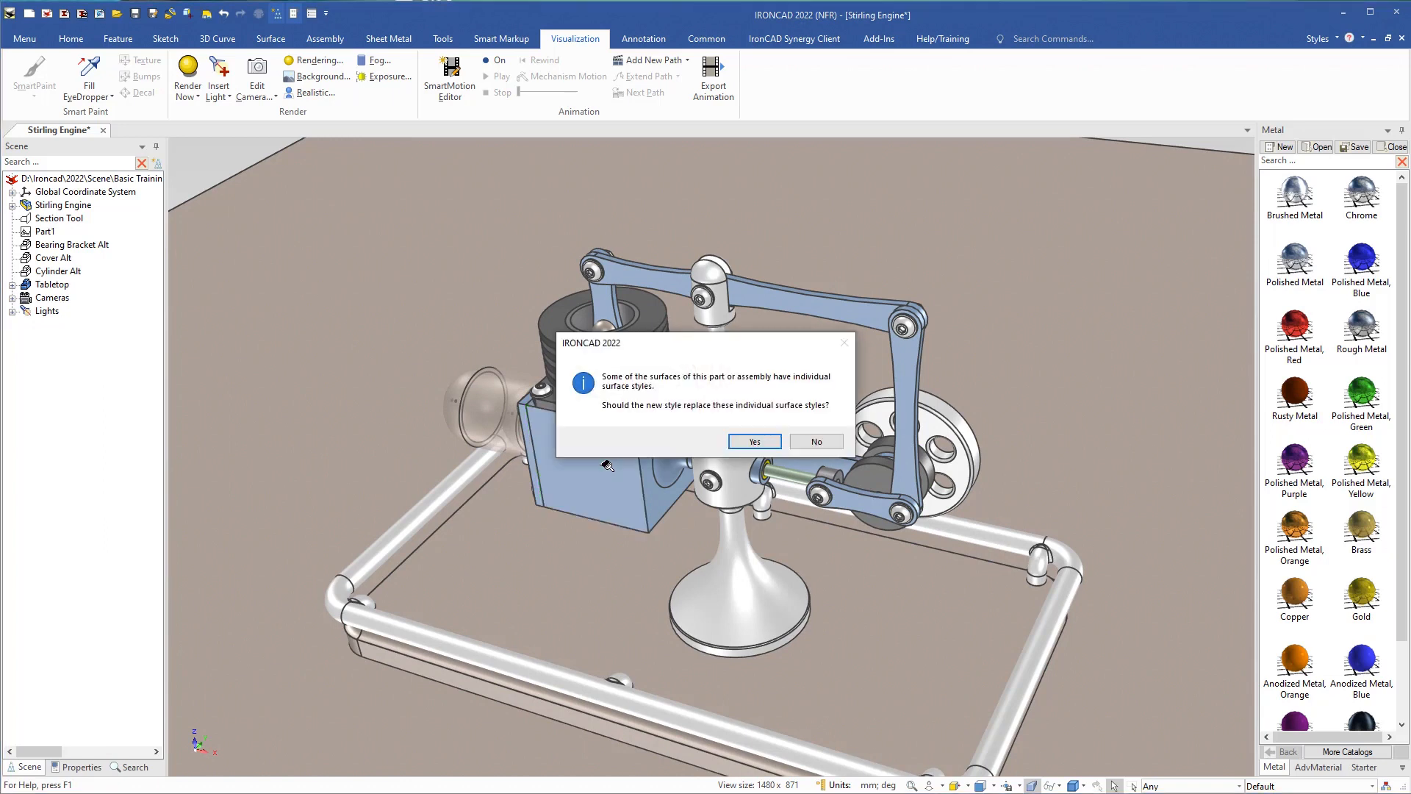
pyautogui.click(755, 441)
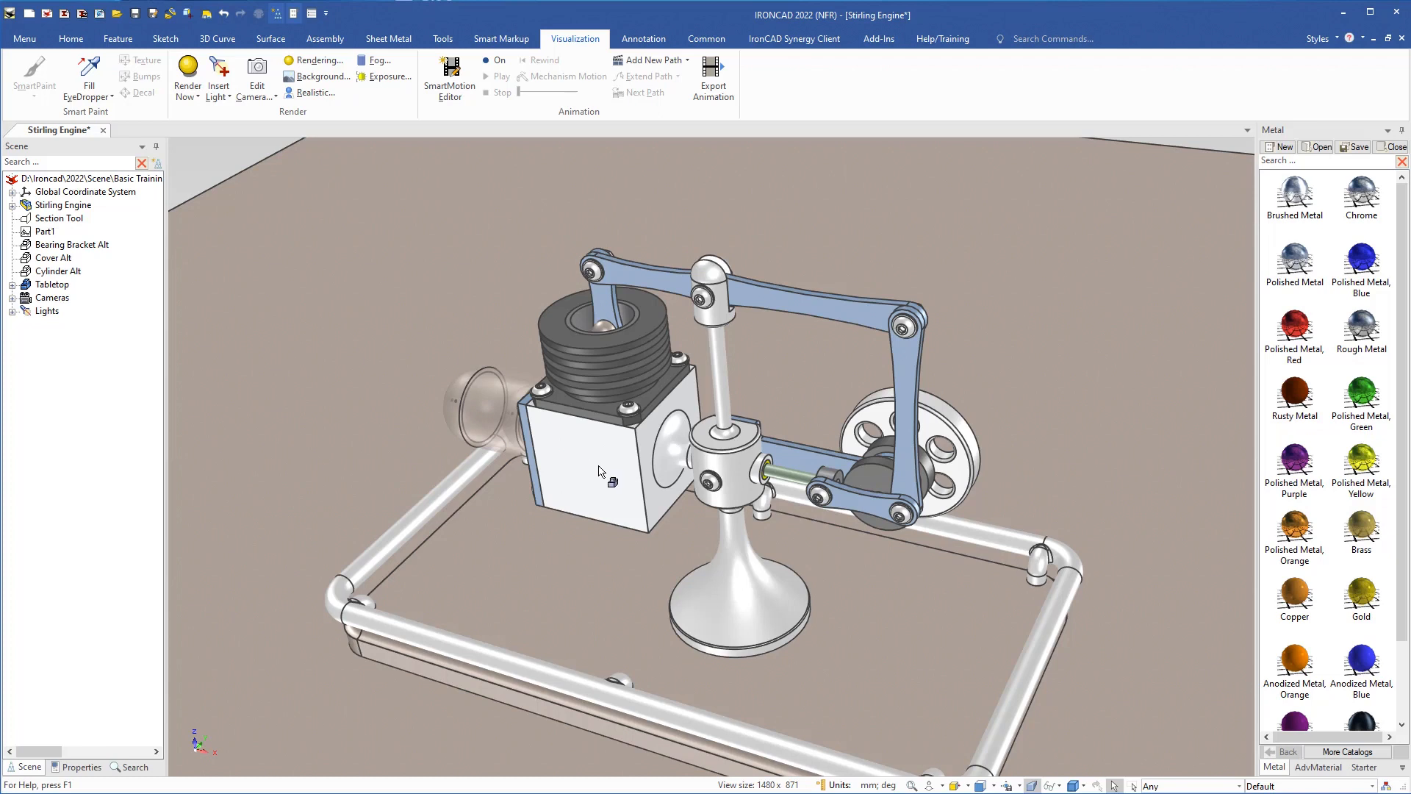
# Edit the square block's SmartPaint to a medium gray solid color with reflection intensity 70 and reflection blur 20
pyautogui.click(599, 471)
pyautogui.rightClick(599, 471)
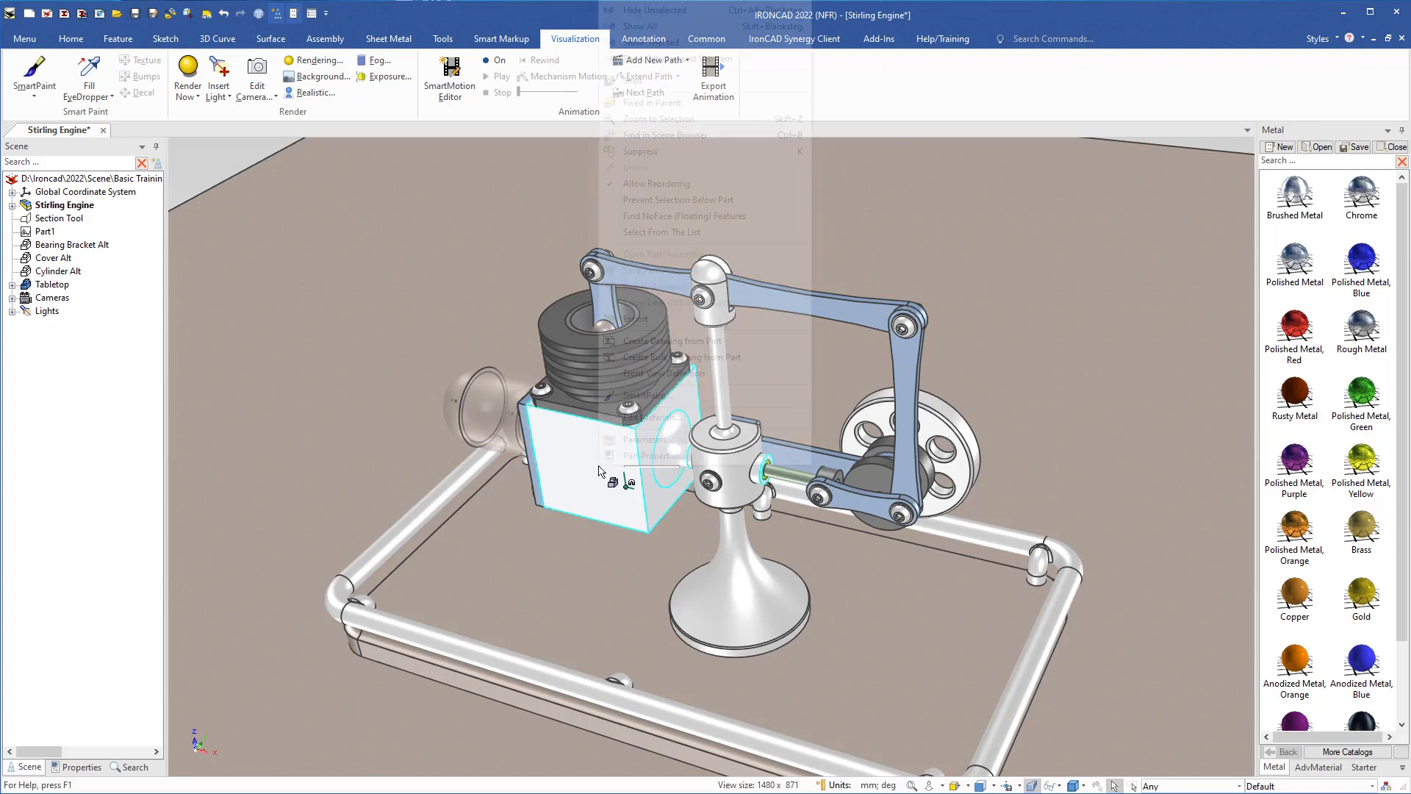
pyautogui.click(635, 396)
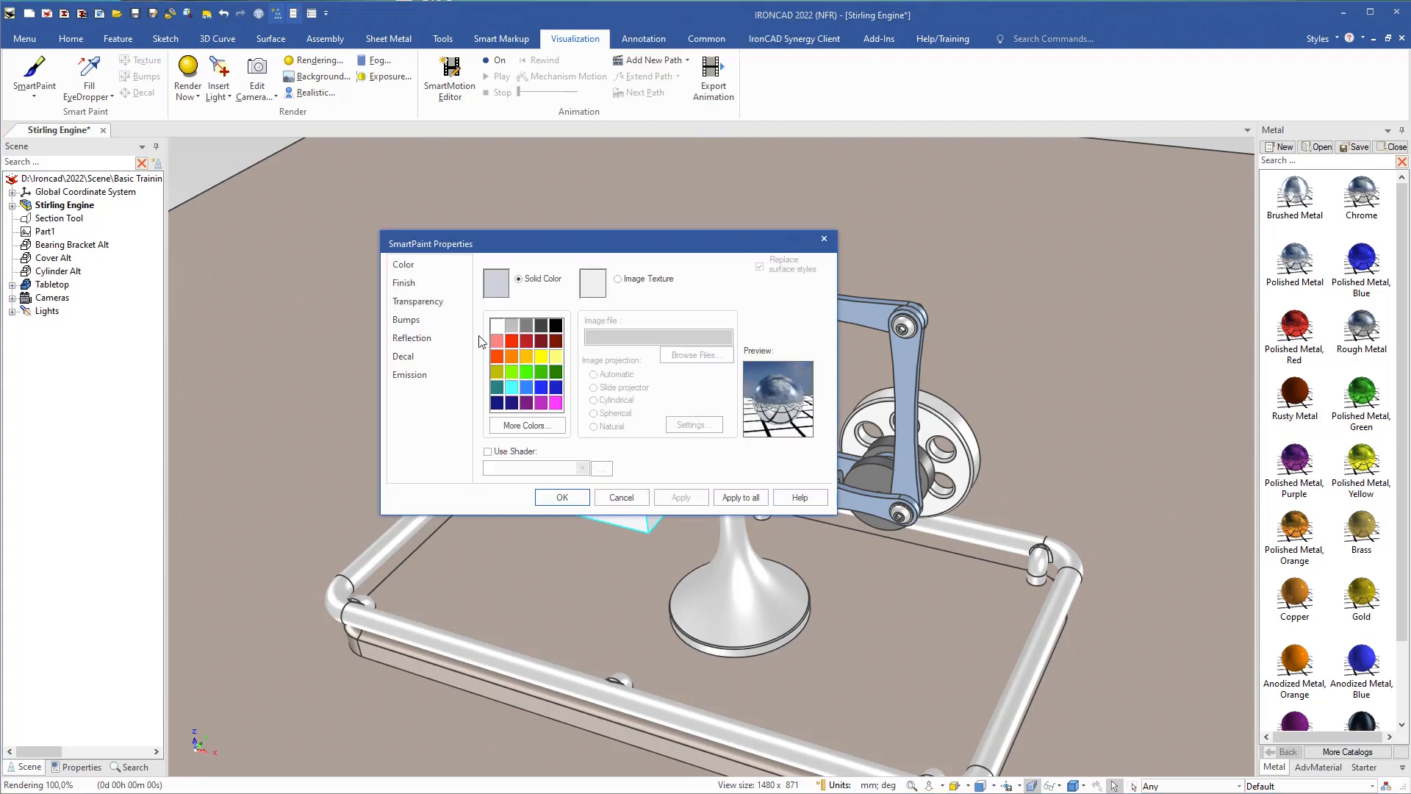
pyautogui.click(527, 325)
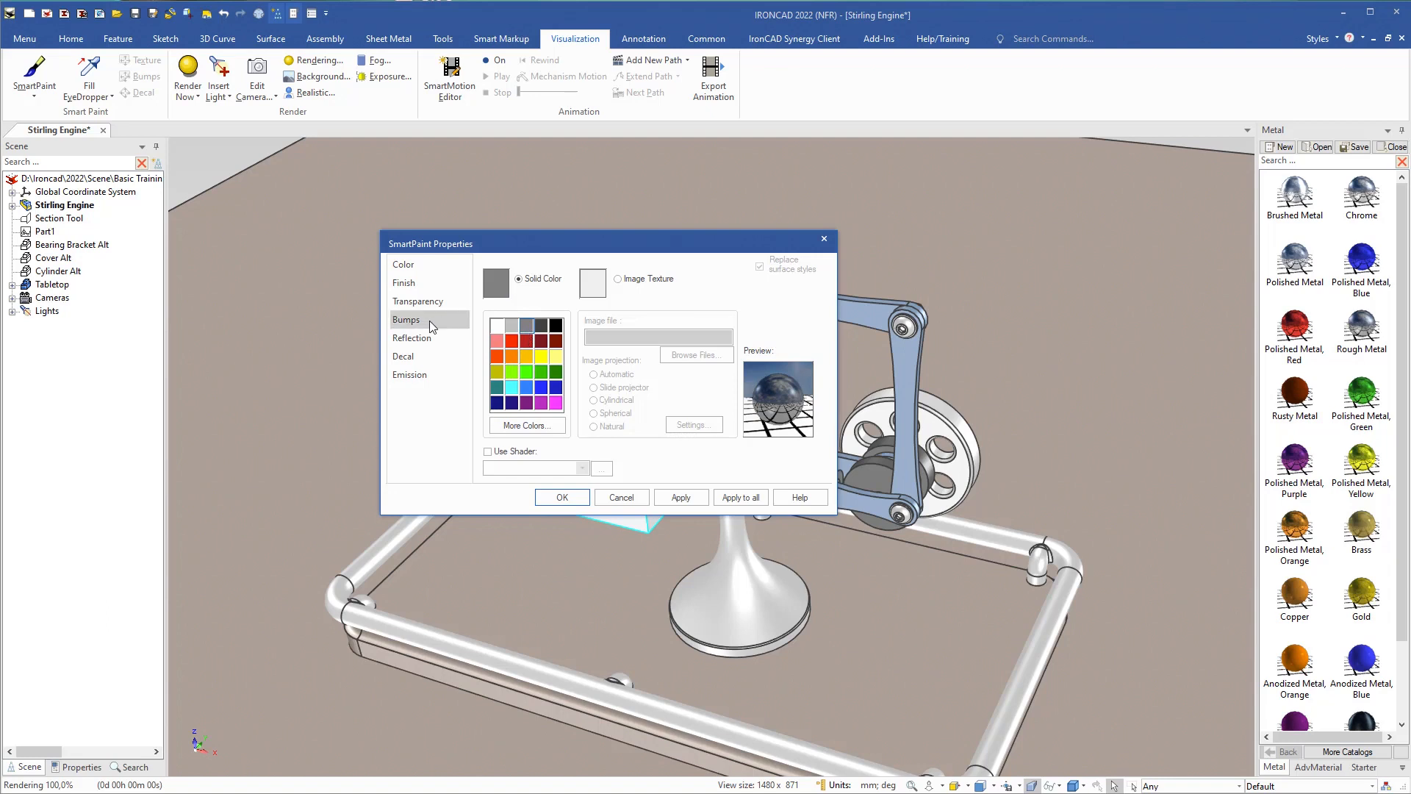
pyautogui.click(413, 341)
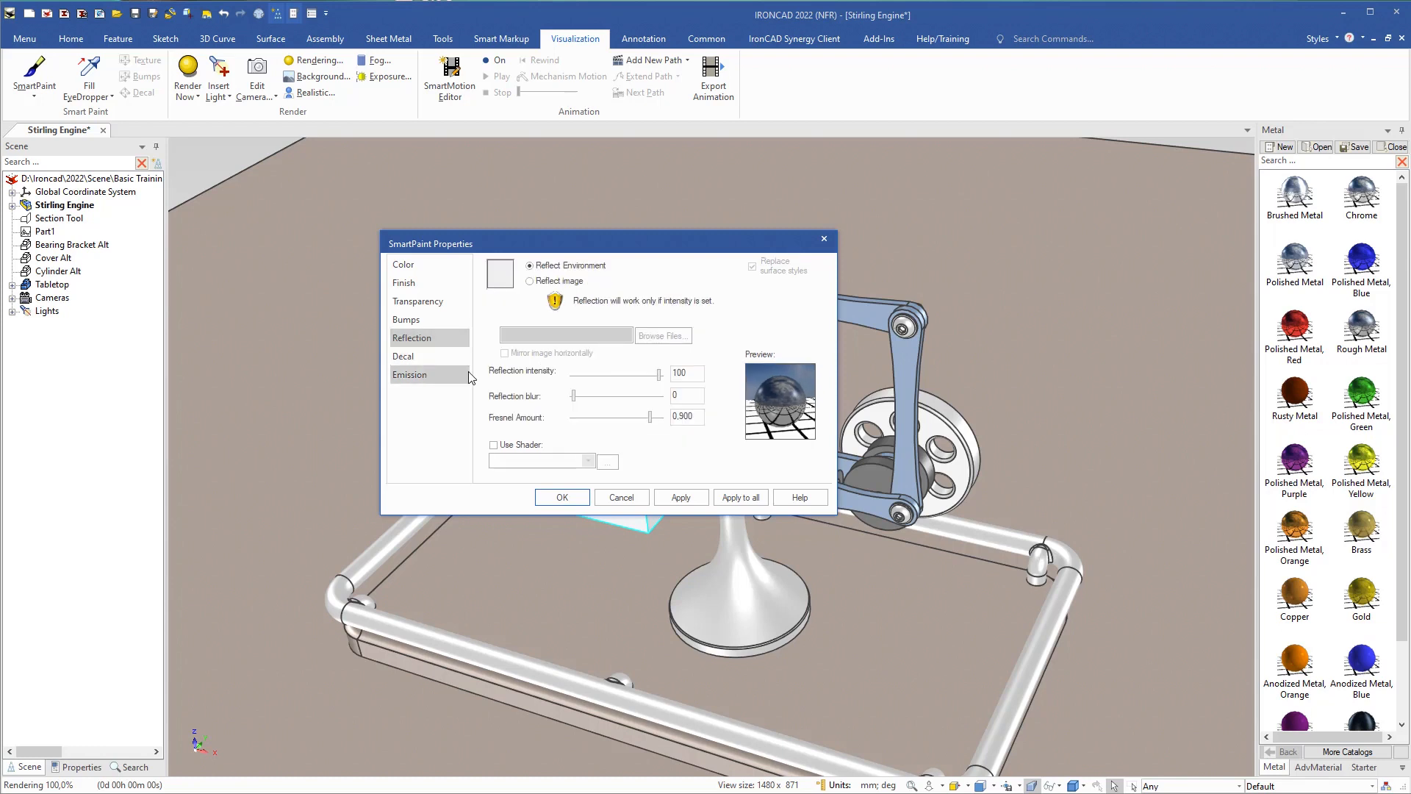
pyautogui.moveTo(698, 374); pyautogui.dragTo(637, 380)
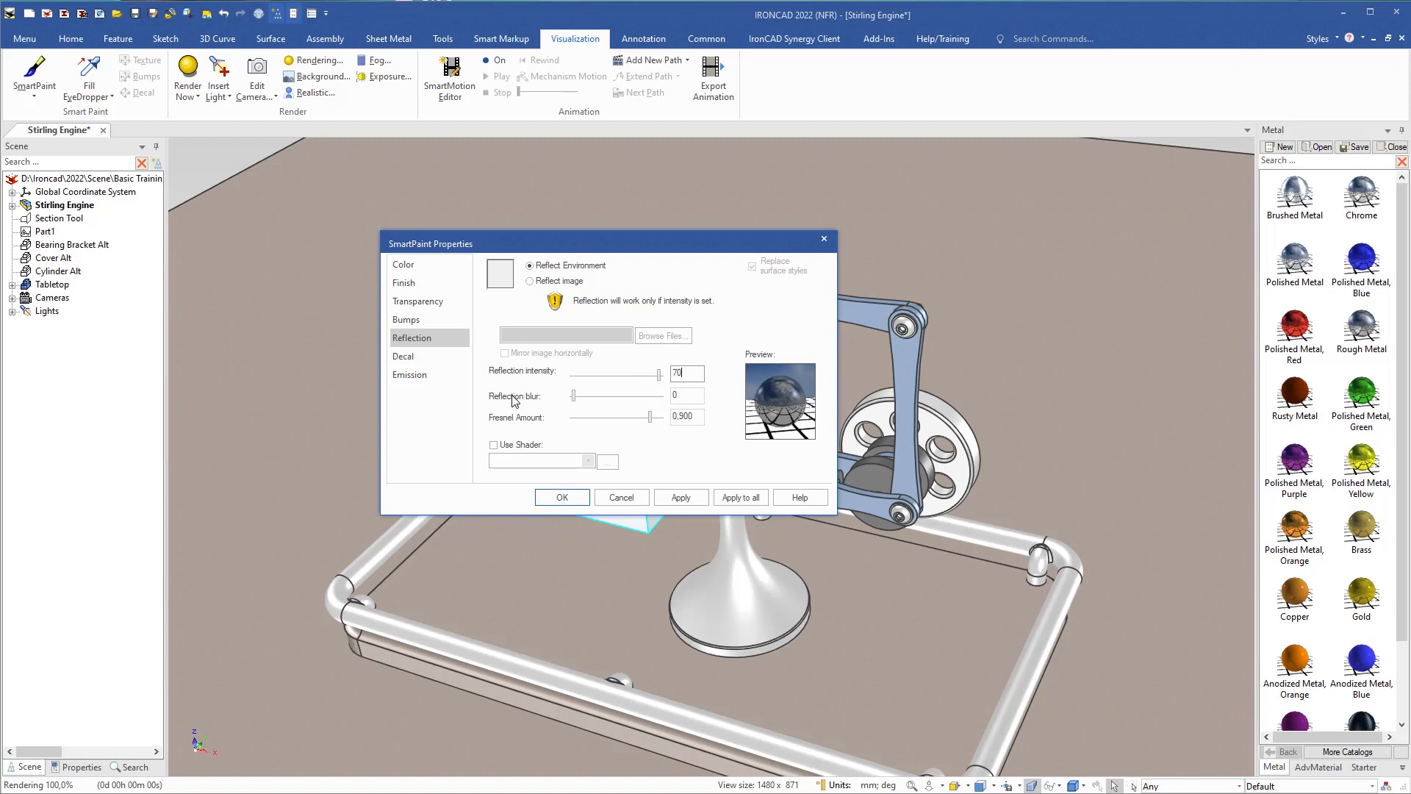
pyautogui.click(700, 397)
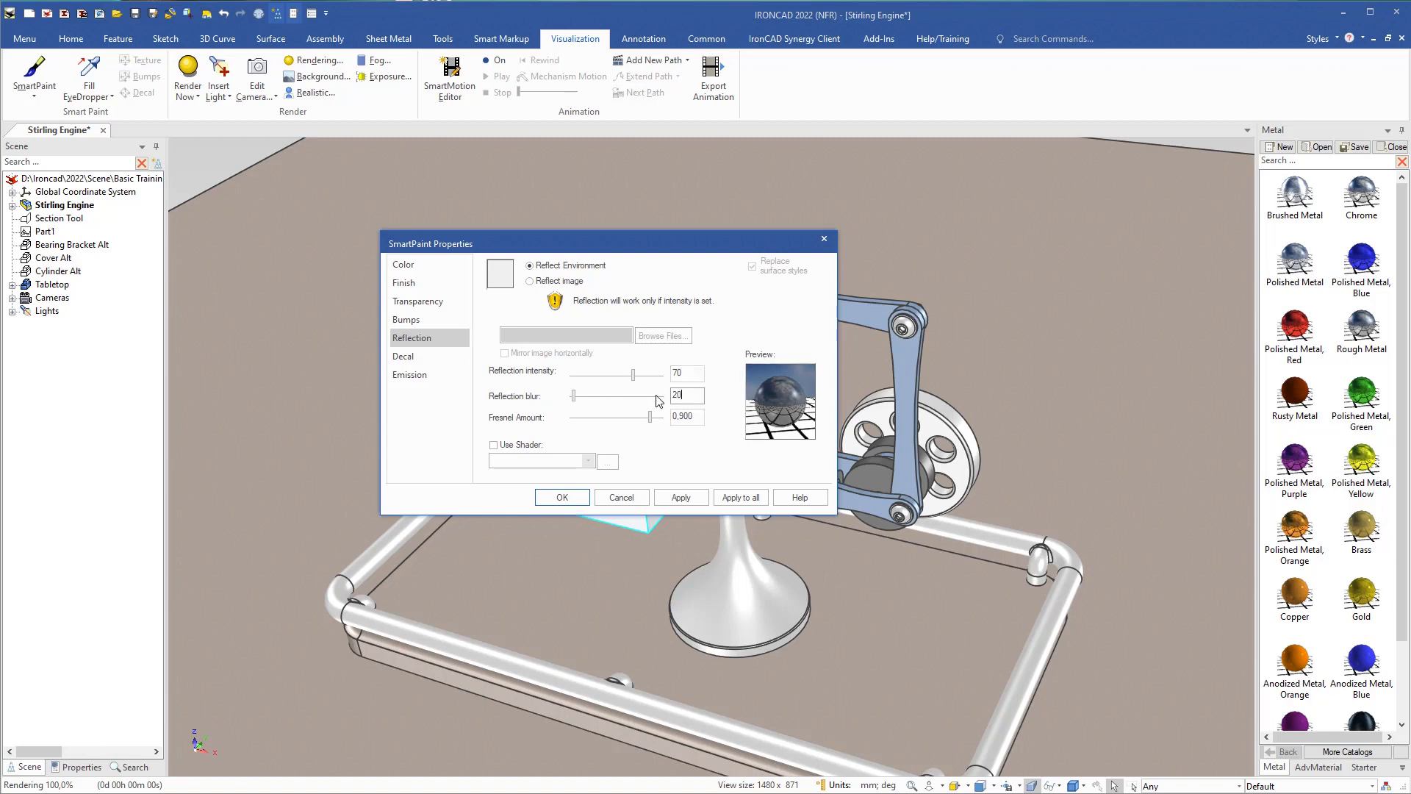
pyautogui.click(563, 498)
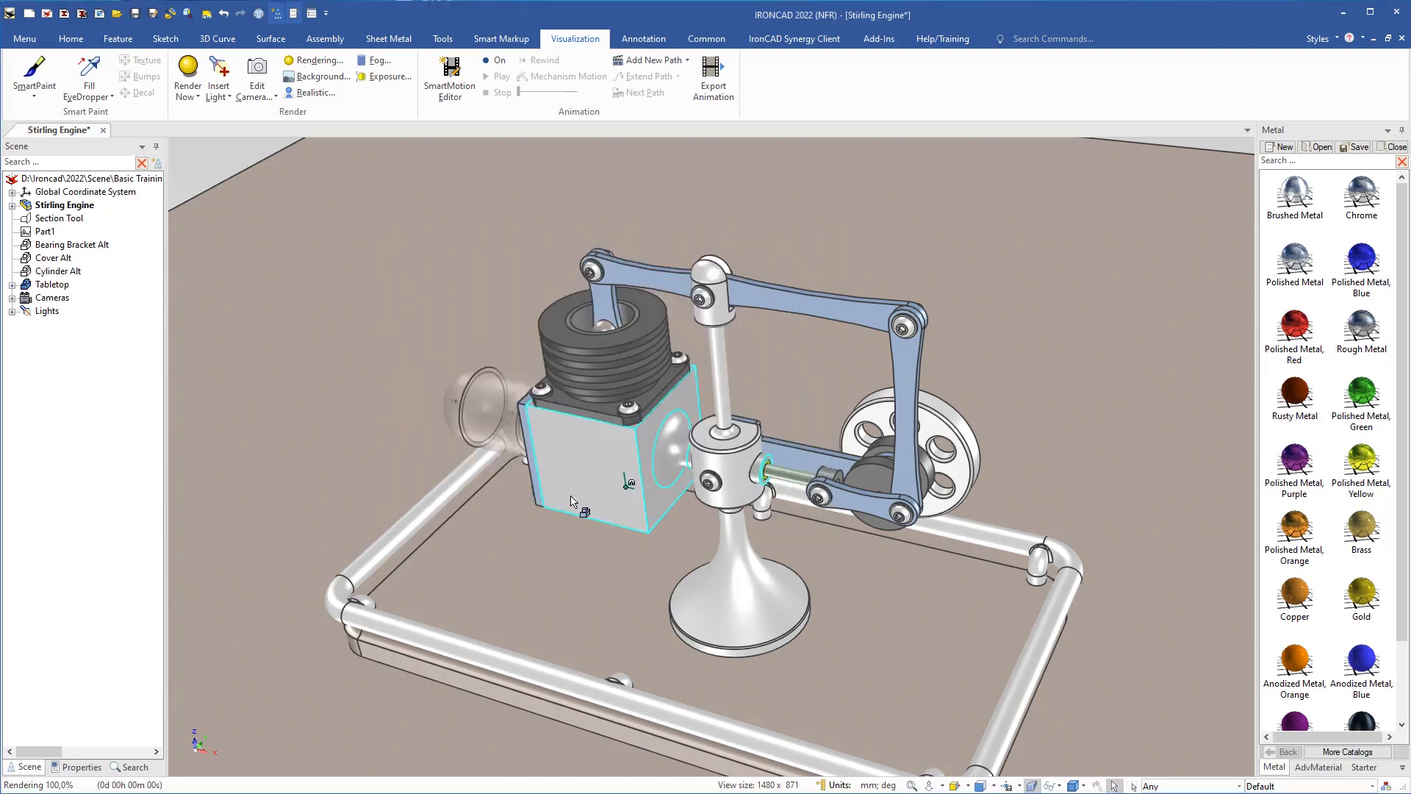
# Copy the square block's gray metal style onto the horizontal bracket arm behind the central stand
pyautogui.click(92, 73)
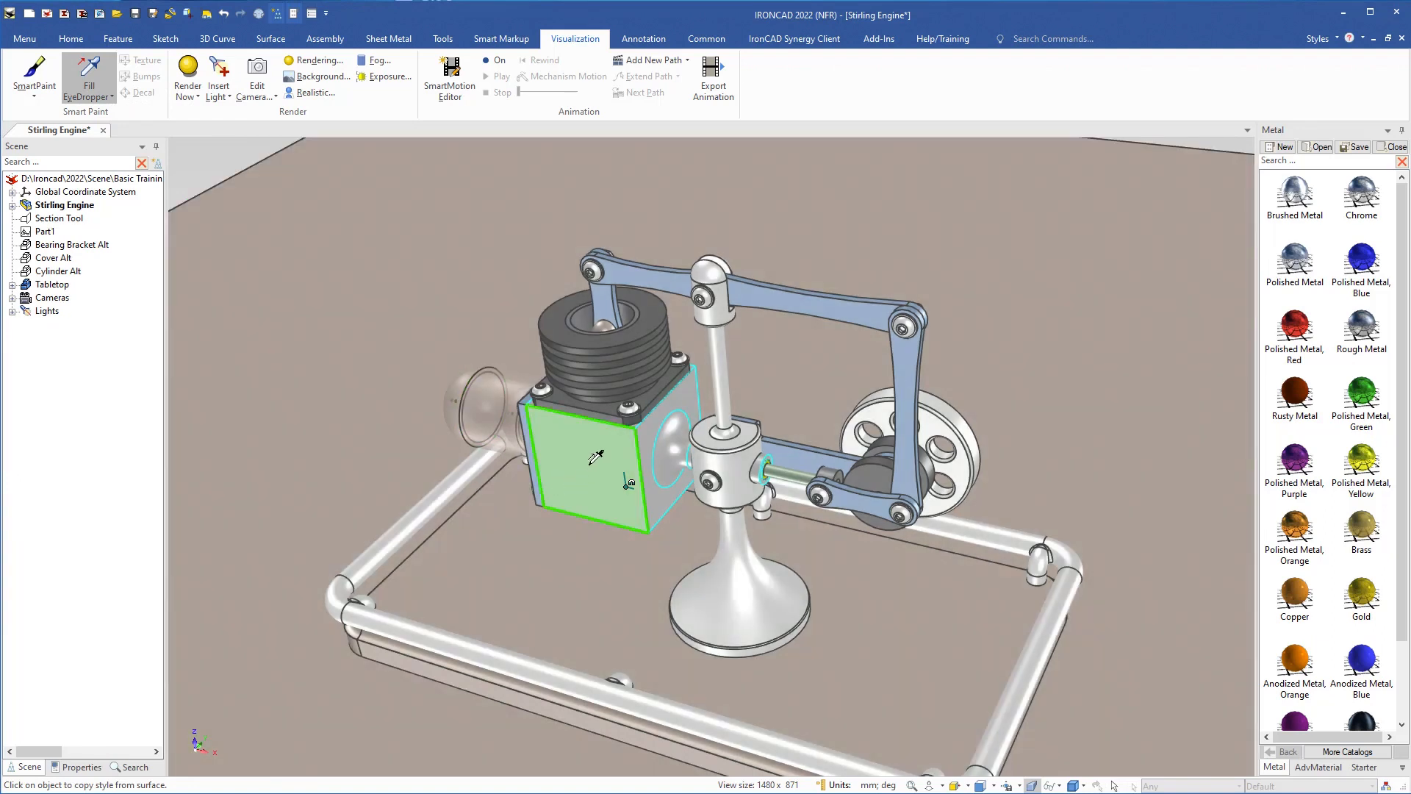
pyautogui.click(591, 463)
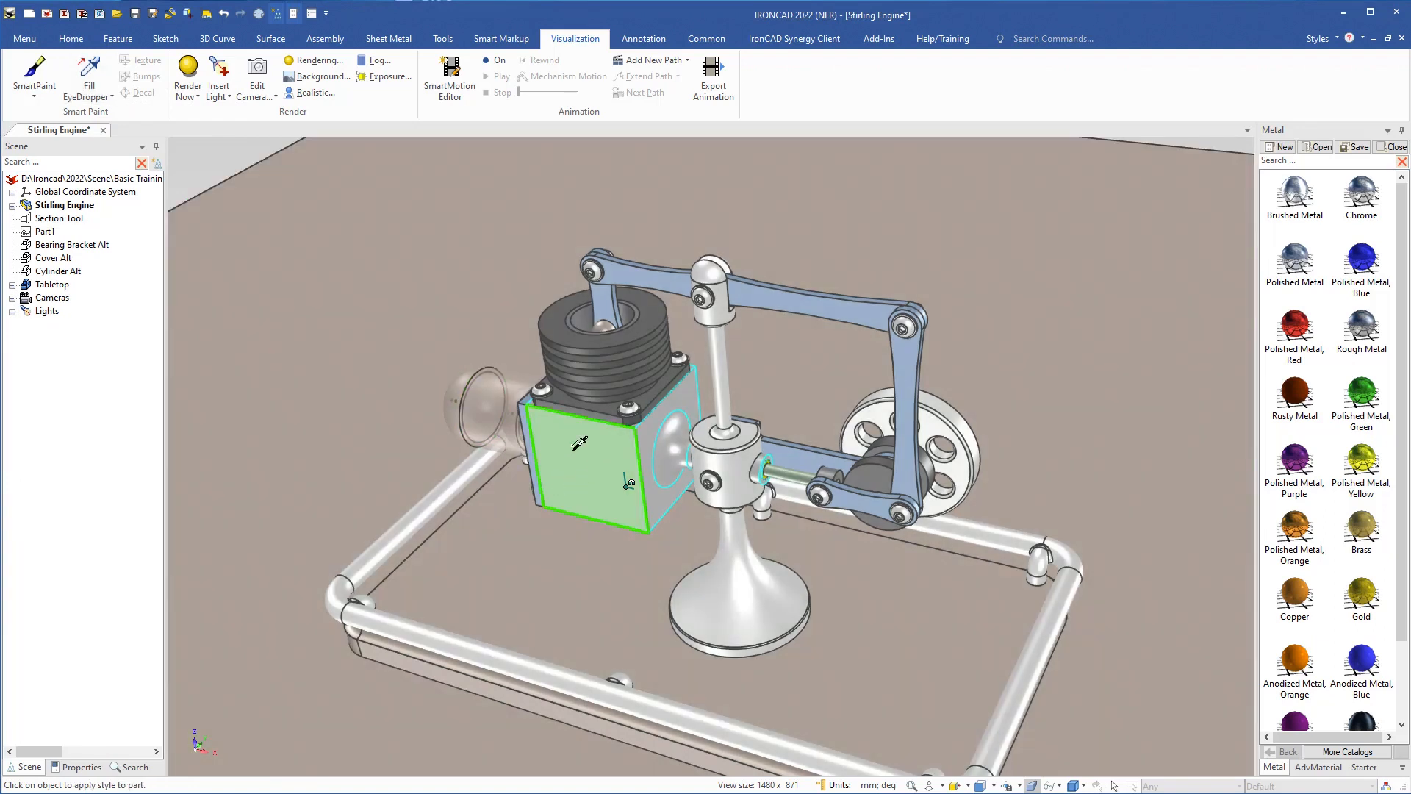
pyautogui.scroll(3, 579, 444)
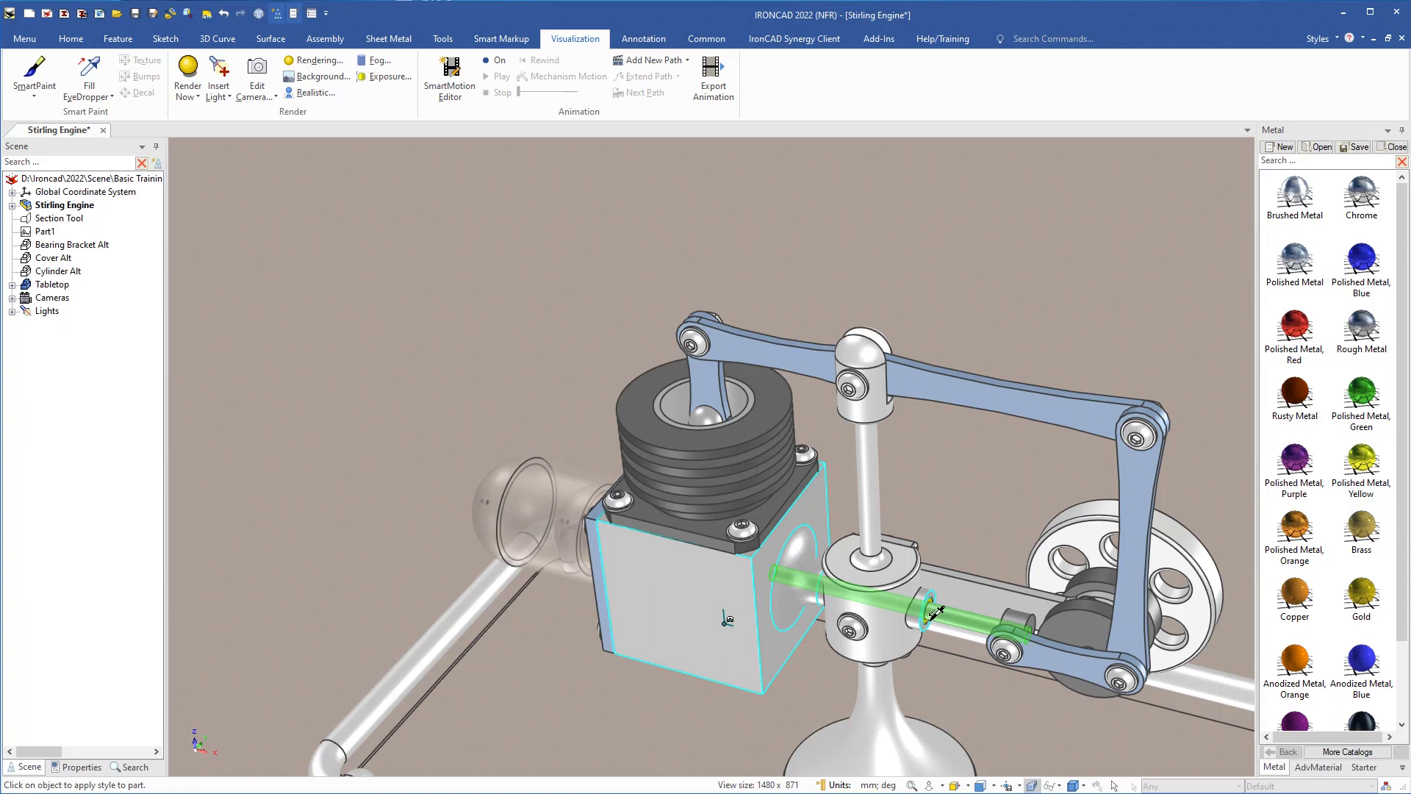
pyautogui.scroll(-3, 716, 454)
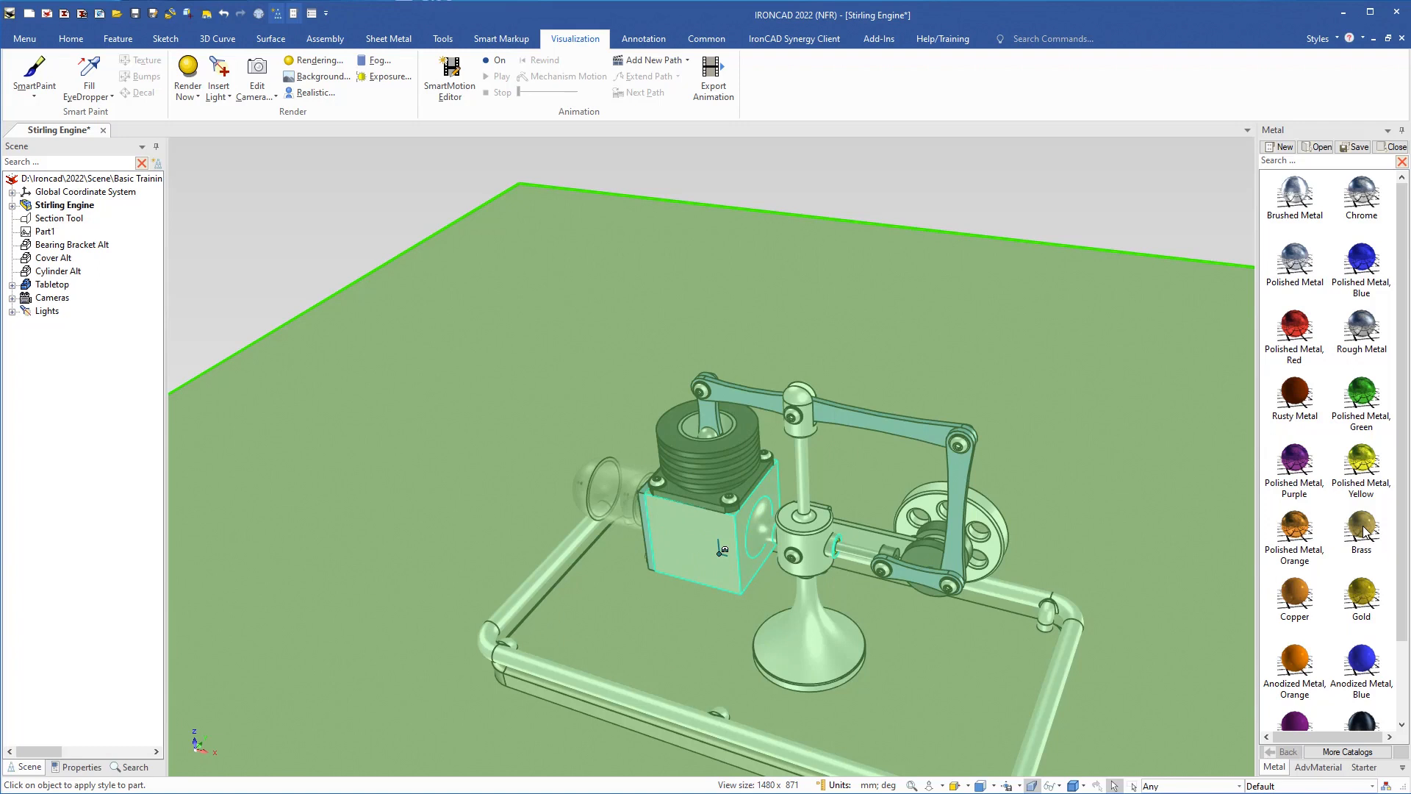
# Apply the Brass material to the lower crank link and copy its style onto the rocker arm and the remaining connecting links
pyautogui.click(911, 572)
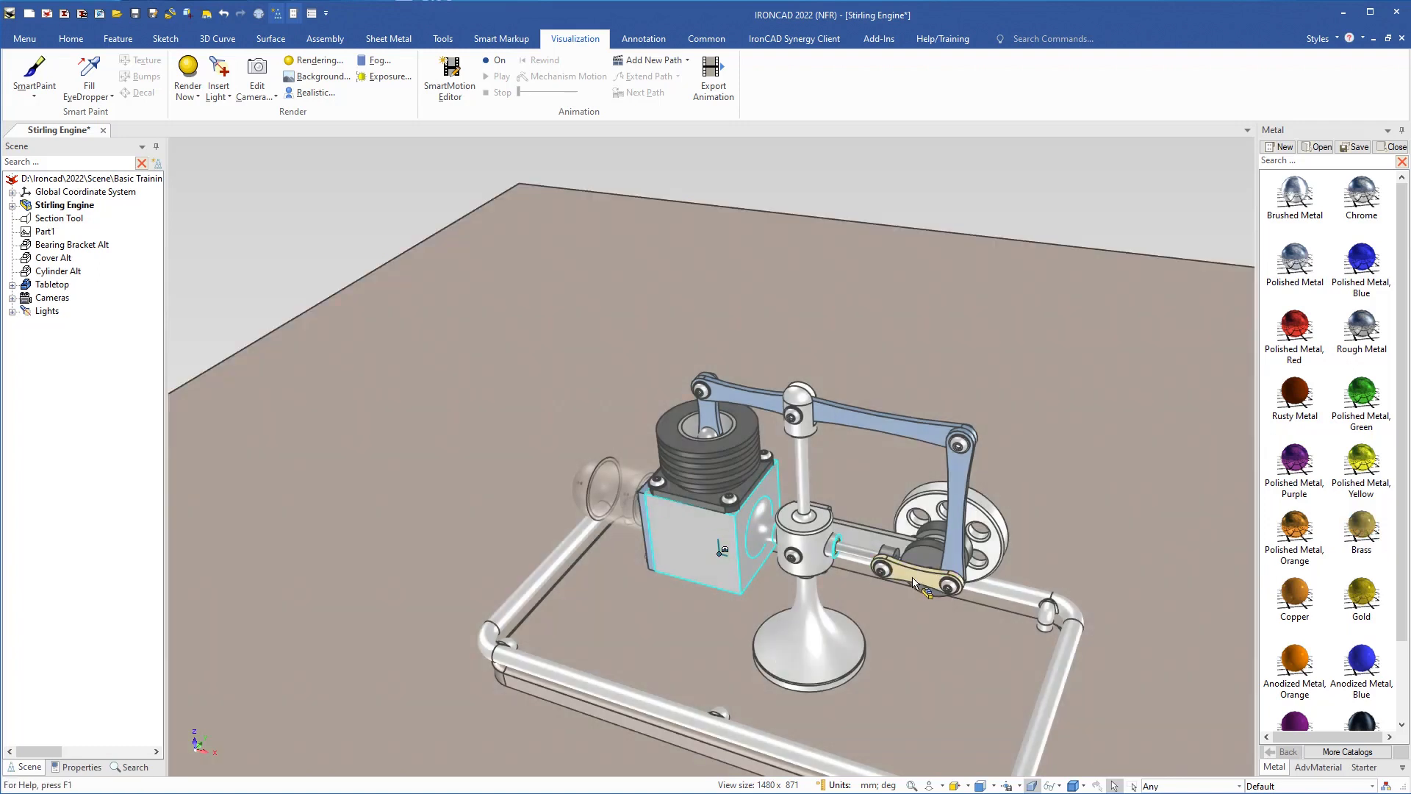
pyautogui.scroll(3, 923, 586)
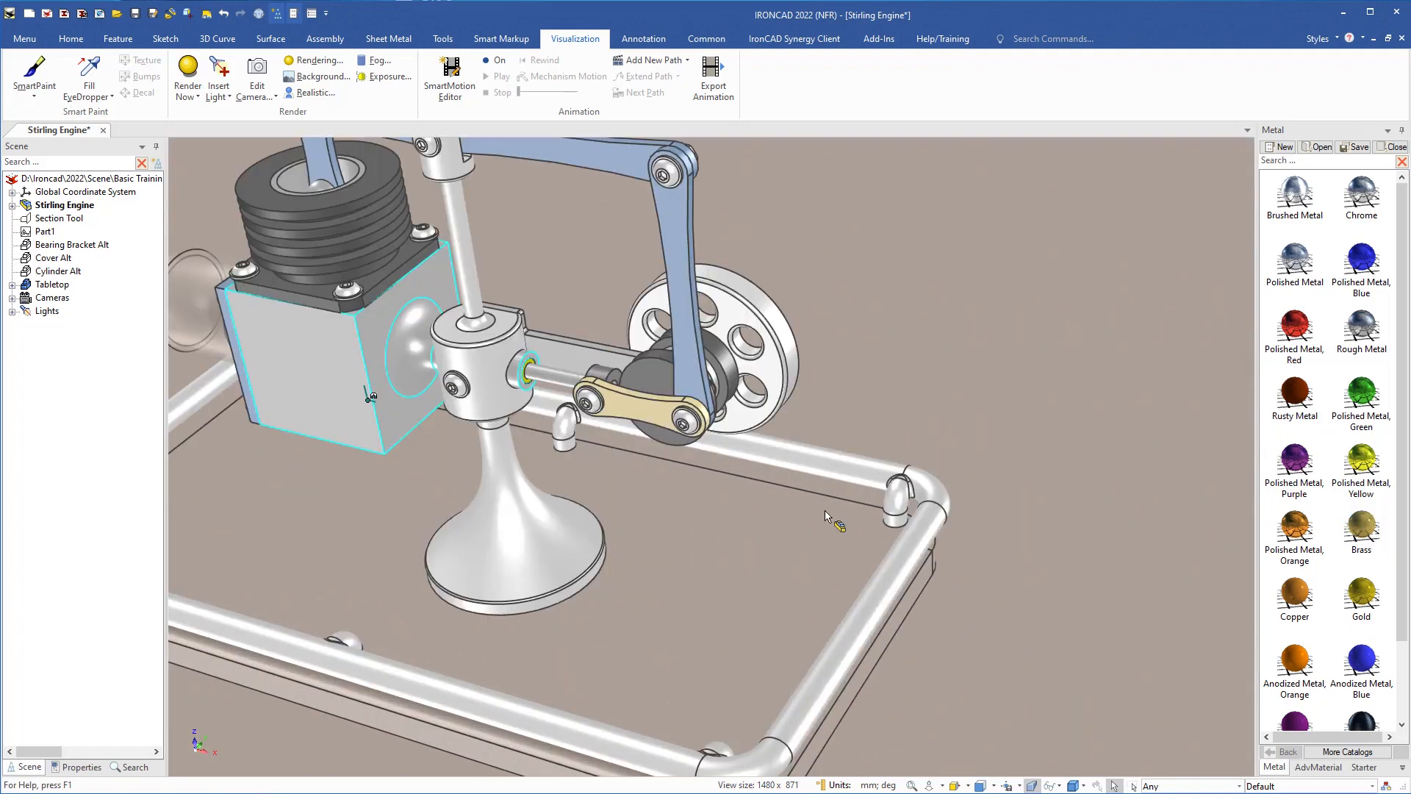
pyautogui.click(91, 71)
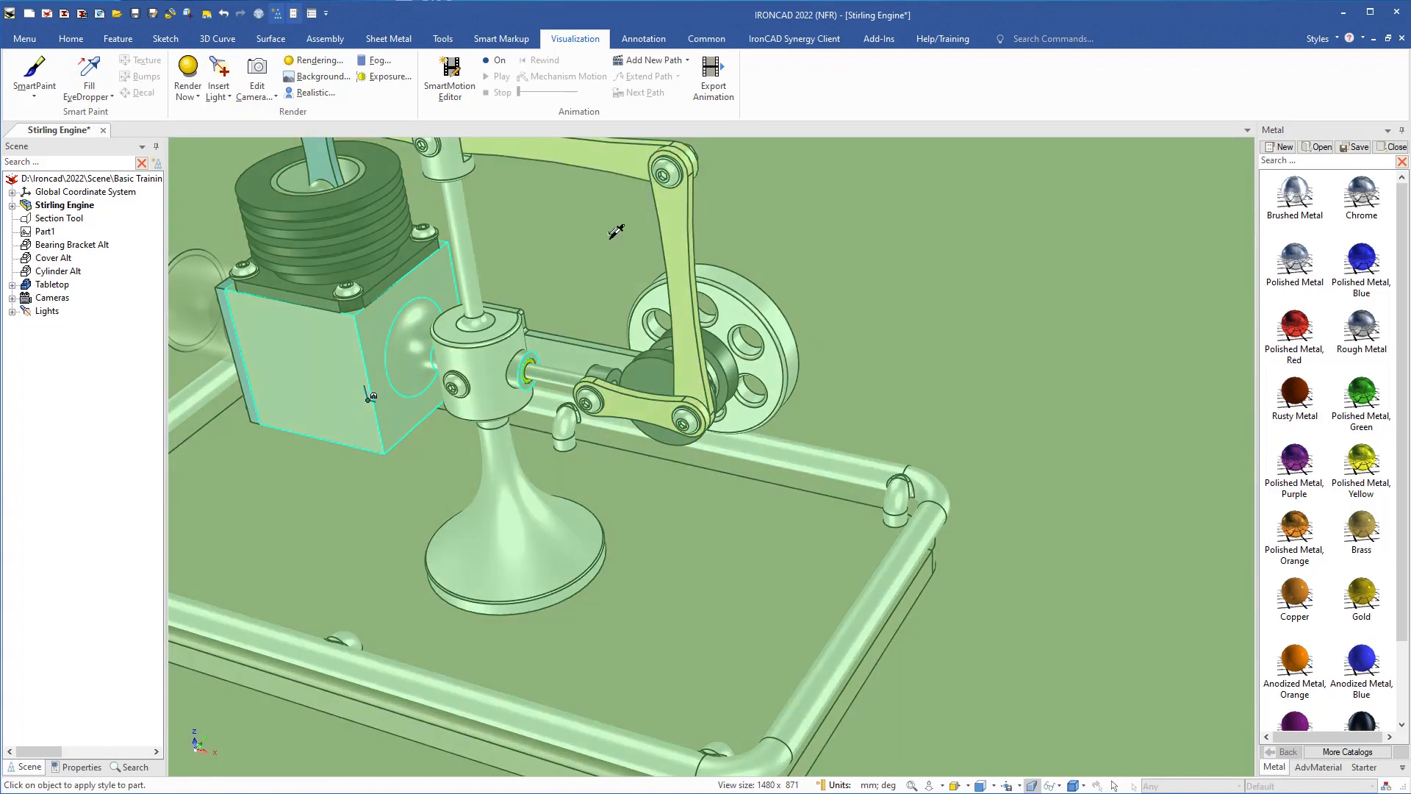
pyautogui.keyDown('shift'); pyautogui.moveTo(571, 295); pyautogui.dragTo(791, 393, button='middle'); pyautogui.keyUp('shift')
pyautogui.click(824, 393)
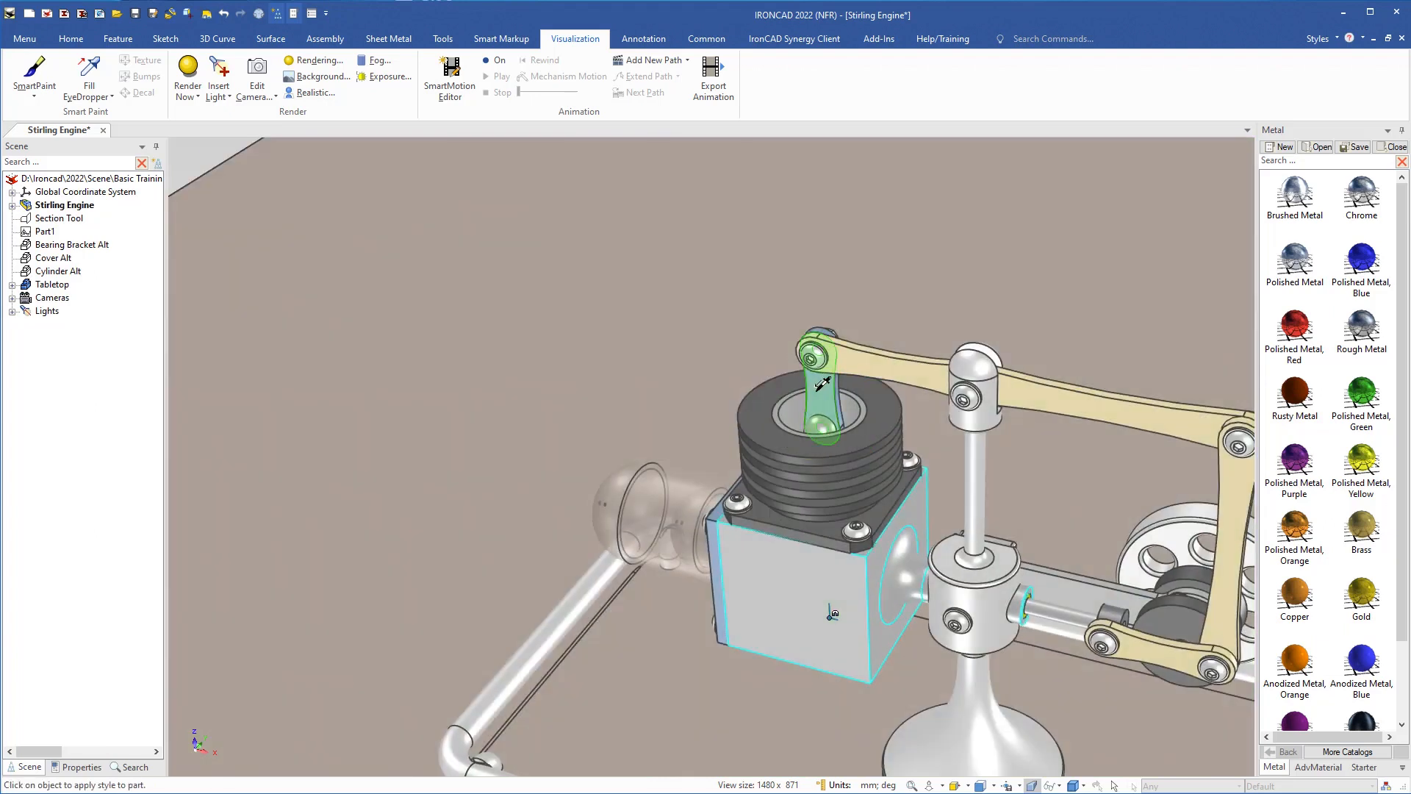
pyautogui.press('F8')
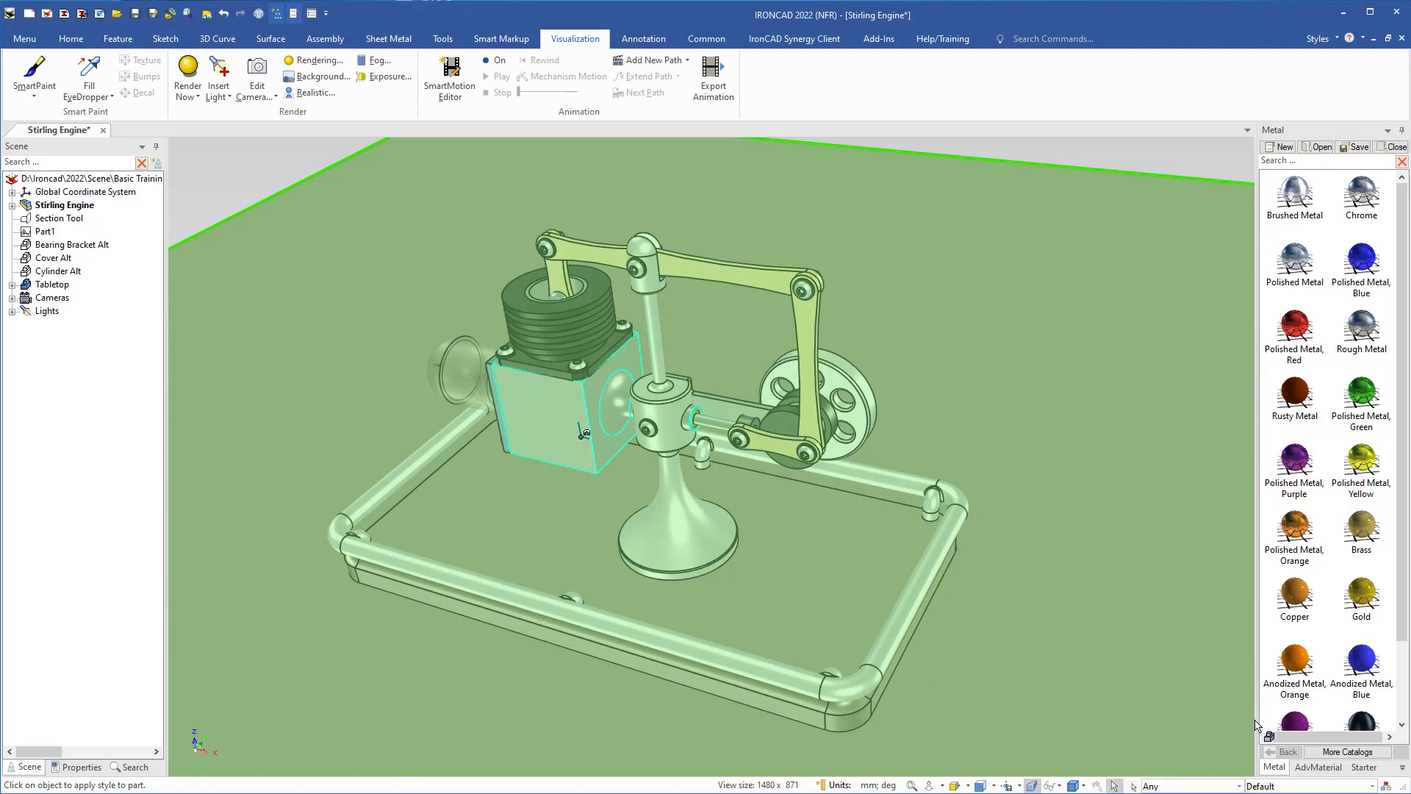
# Apply a metal from the AdvMaterial catalog to the finned cylinder and copy its style onto the dark crank discs beside the flywheel
pyautogui.click(1307, 769)
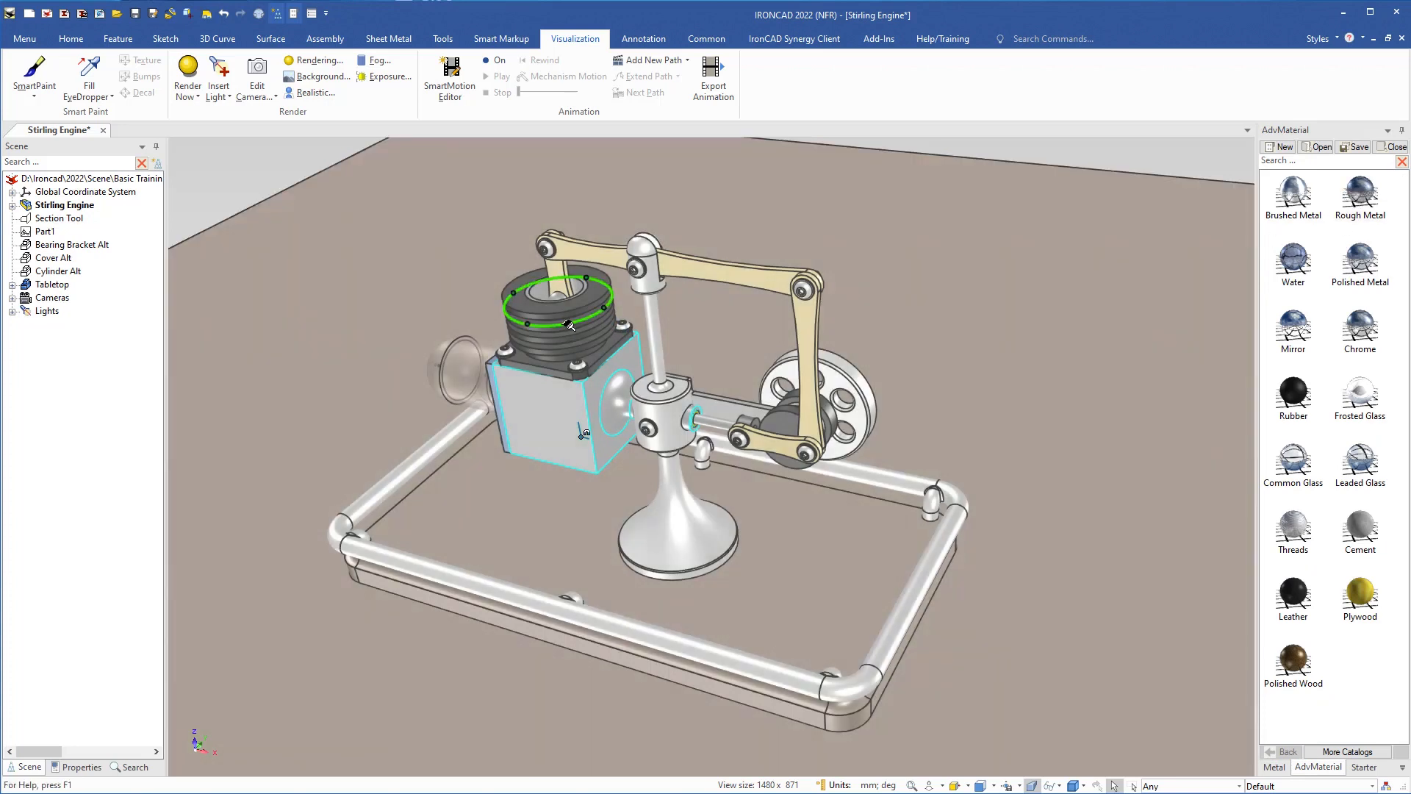
pyautogui.scroll(3, 832, 501)
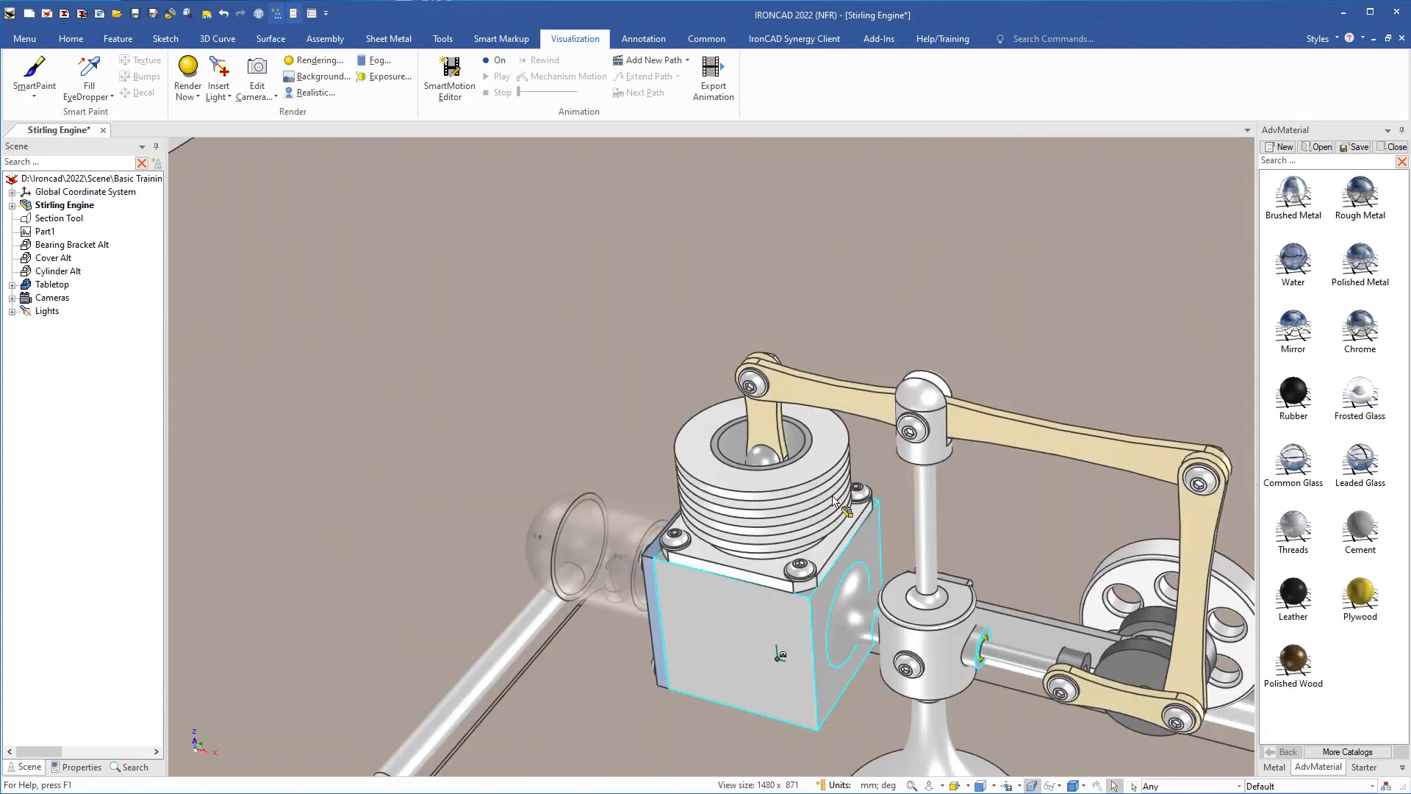
pyautogui.click(90, 68)
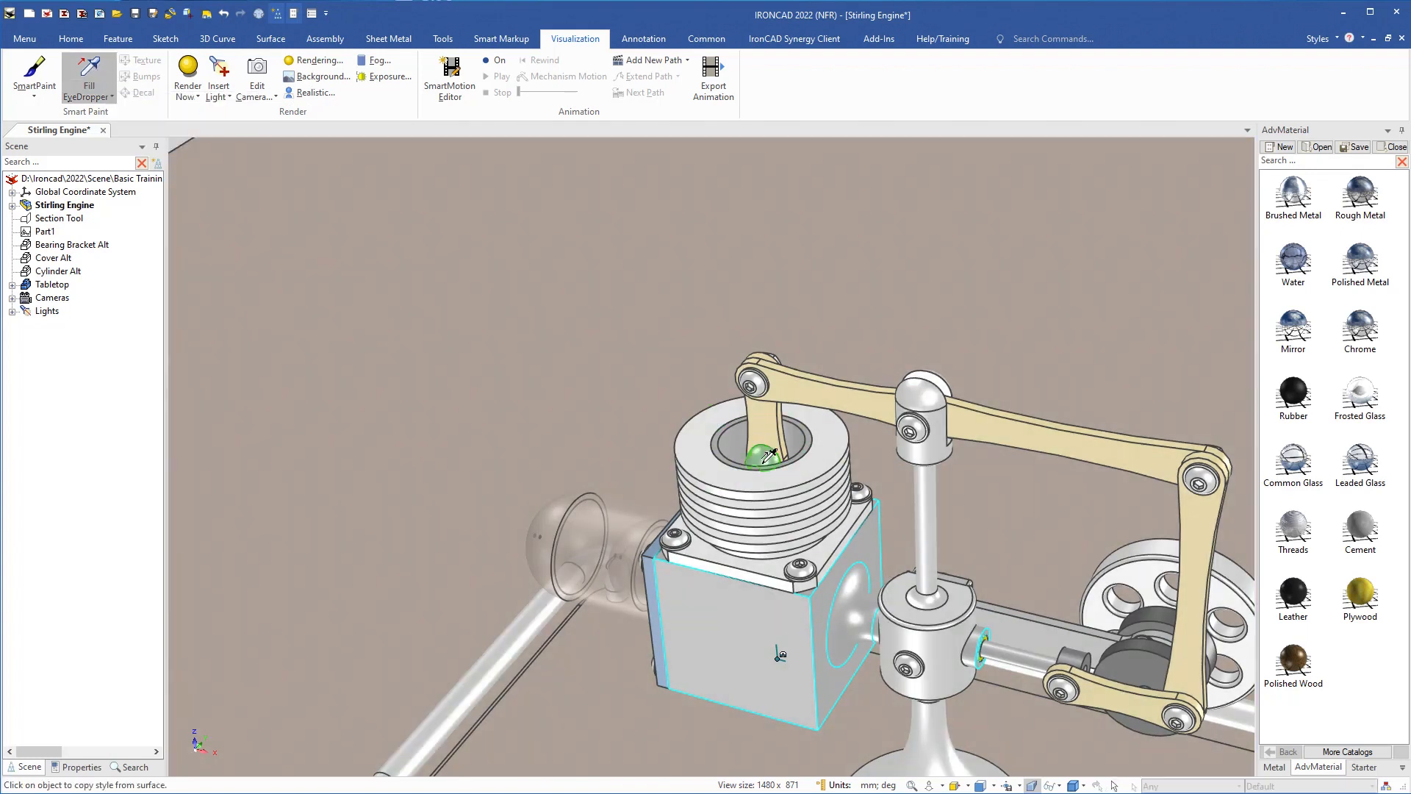
pyautogui.keyDown('shift'); pyautogui.moveTo(837, 503); pyautogui.dragTo(448, 208, button='middle'); pyautogui.keyUp('shift')
pyautogui.scroll(1, 702, 344)
pyautogui.moveTo(643, 338); pyautogui.dragTo(678, 394, button='middle')
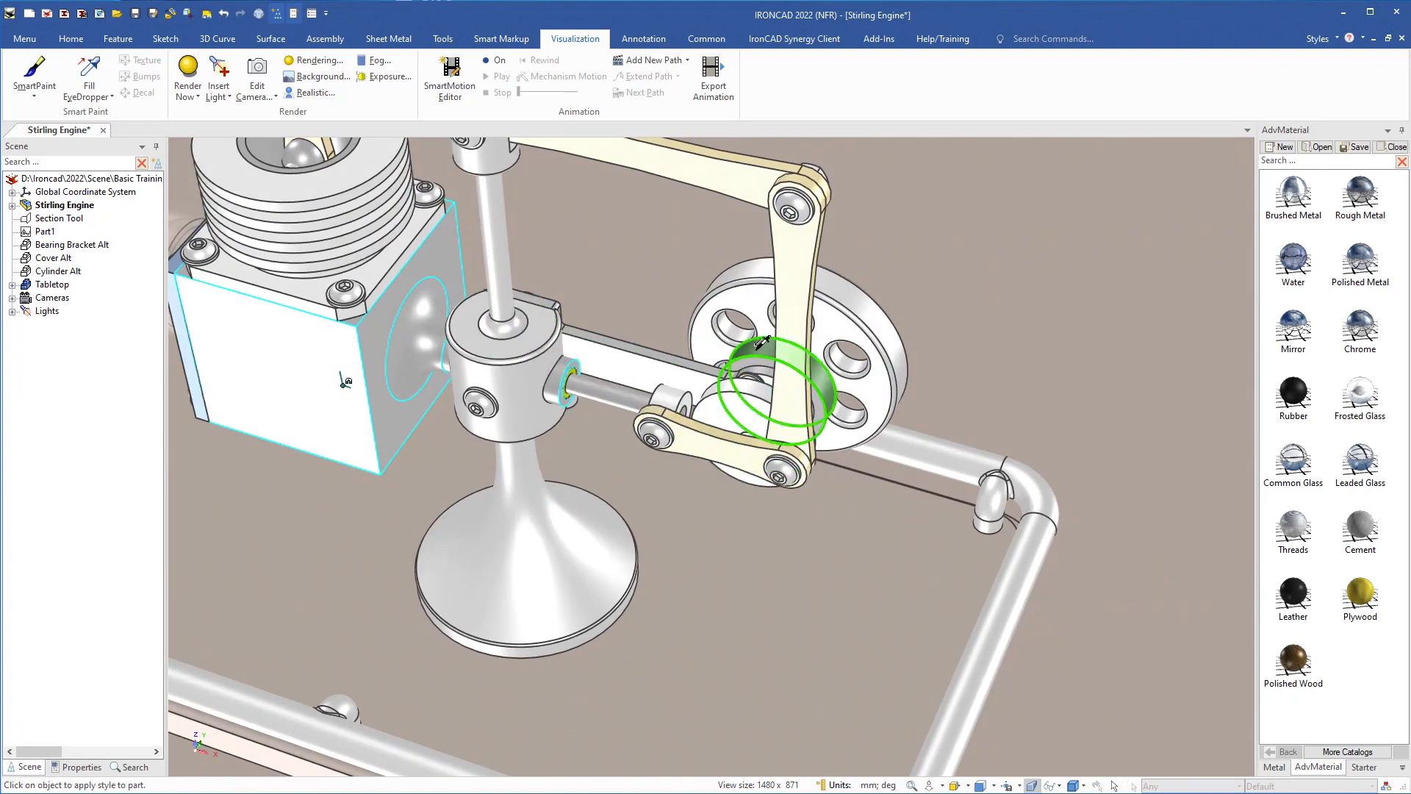
pyautogui.click(763, 342)
pyautogui.scroll(-4, 763, 346)
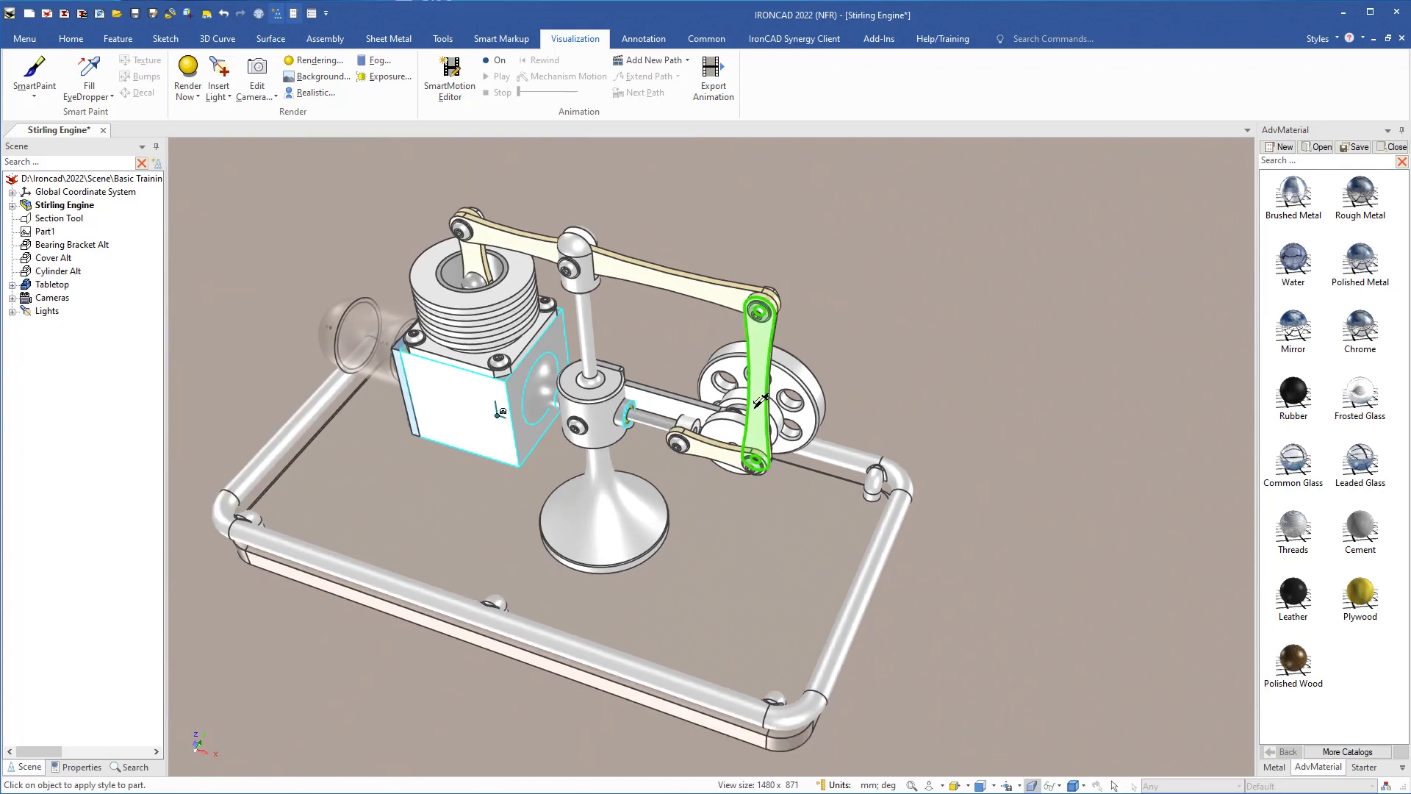
pyautogui.press('Escape')
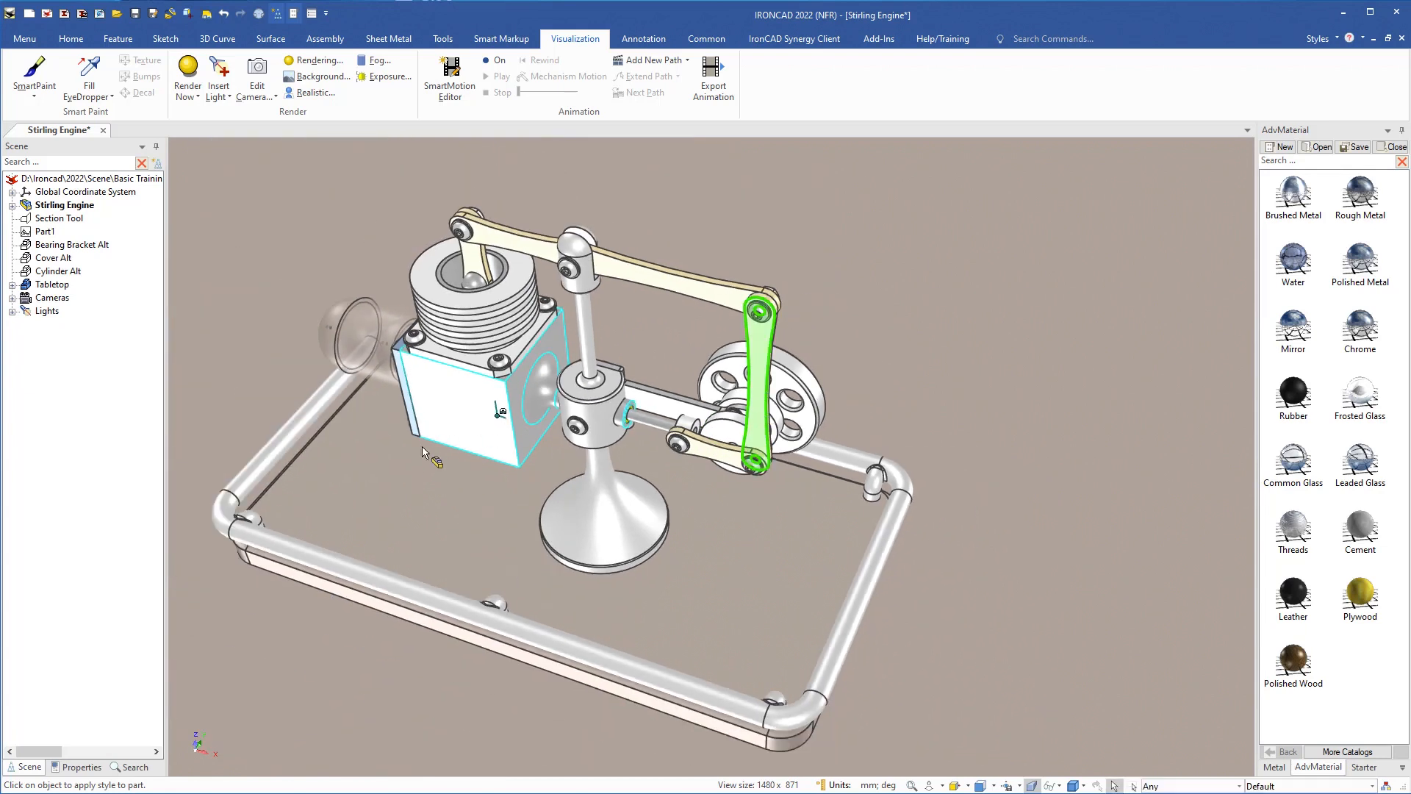
# Copy the metal style onto the blue cover plate between the square block and the transparent cylinder
pyautogui.keyDown('shift'); pyautogui.moveTo(421, 466); pyautogui.dragTo(845, 474, button='middle'); pyautogui.keyUp('shift')
pyautogui.click(89, 72)
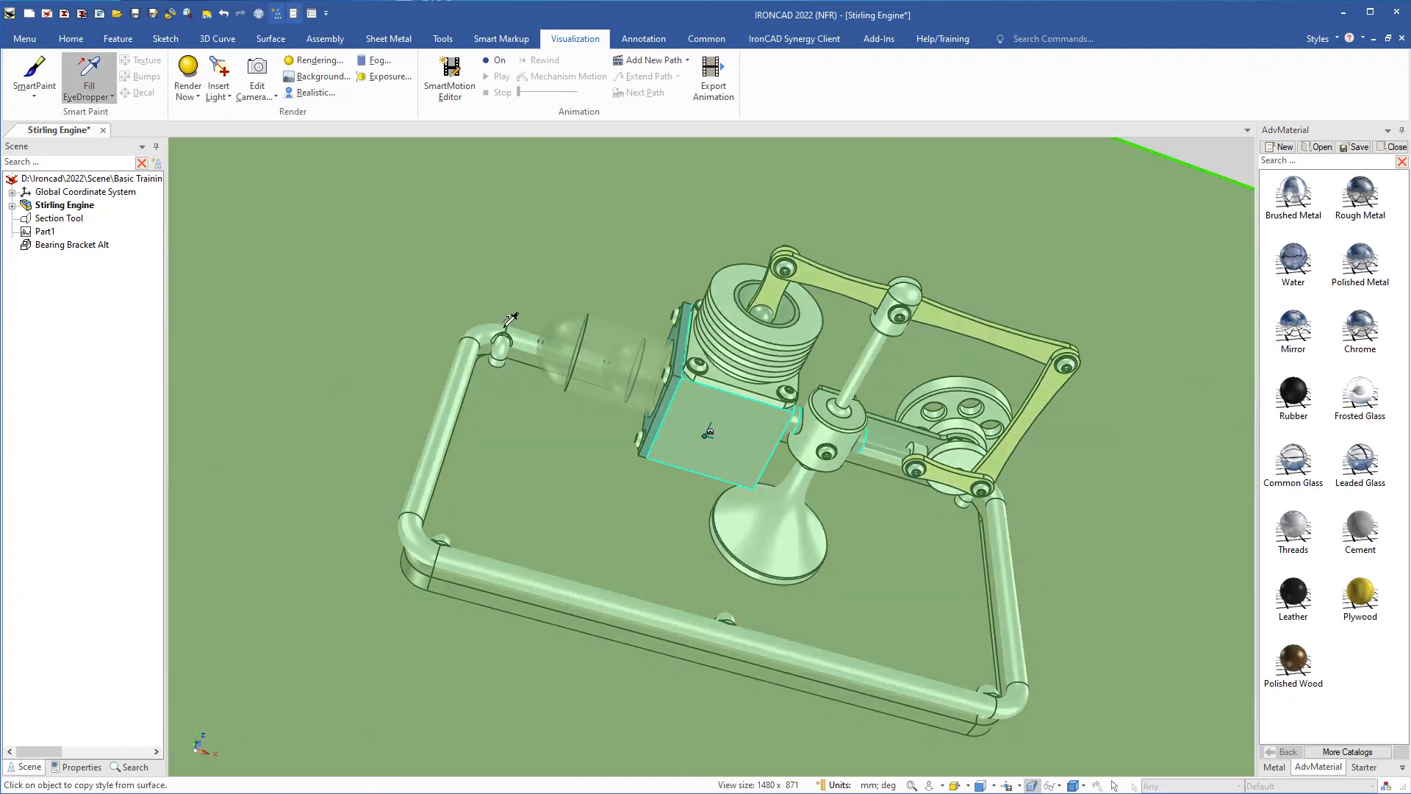
pyautogui.scroll(3, 702, 424)
pyautogui.moveTo(705, 442)
pyautogui.mouseDown(button='middle')
pyautogui.moveTo(773, 455)
pyautogui.moveTo(731, 474)
pyautogui.moveTo(745, 481)
pyautogui.moveTo(716, 444)
pyautogui.moveTo(591, 372)
pyautogui.moveTo(751, 434)
pyautogui.mouseUp(button='middle')
pyautogui.click(676, 405)
pyautogui.scroll(-3, 641, 407)
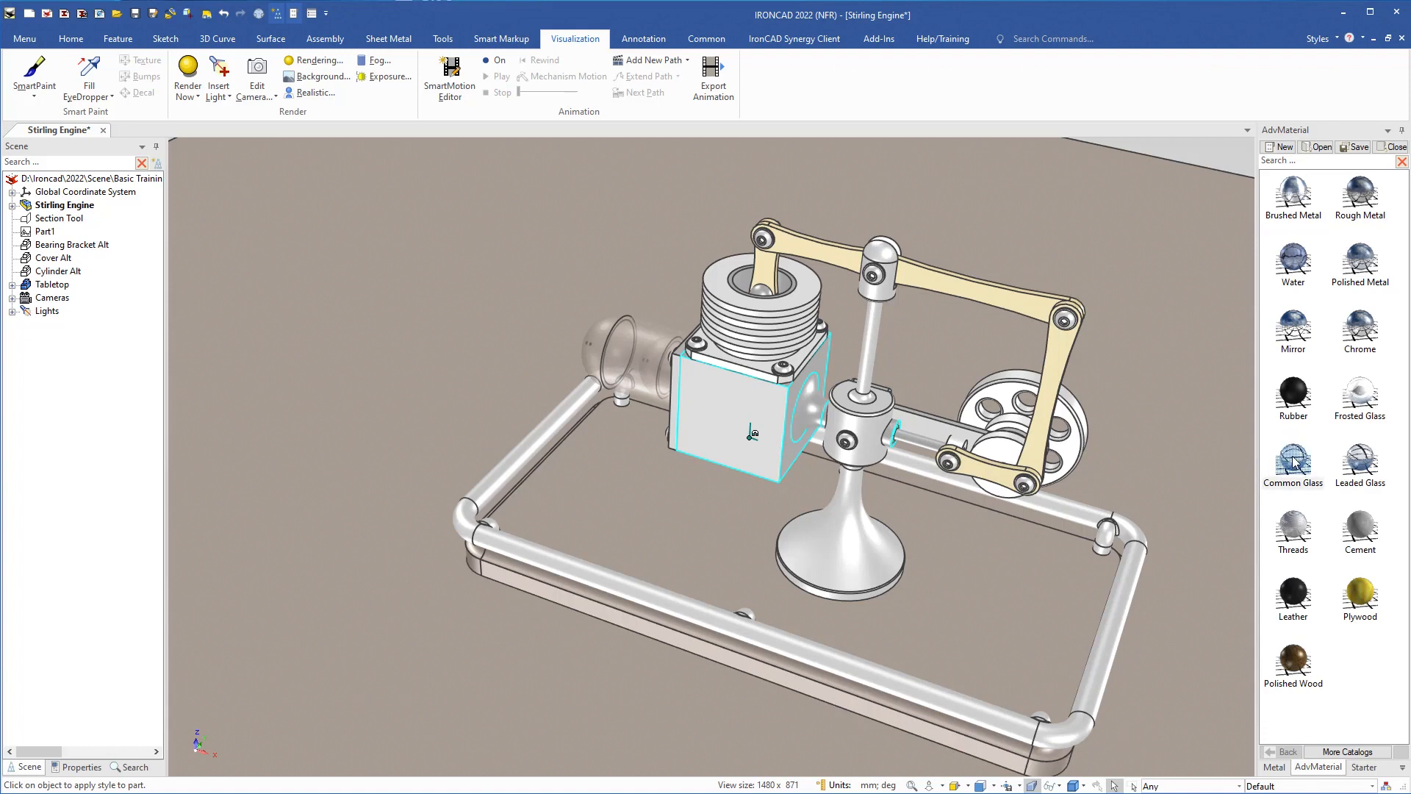
# Apply the Common Glass material to the domed transparent cylinder and the adjoining transparent part beside the square block
pyautogui.click(620, 350)
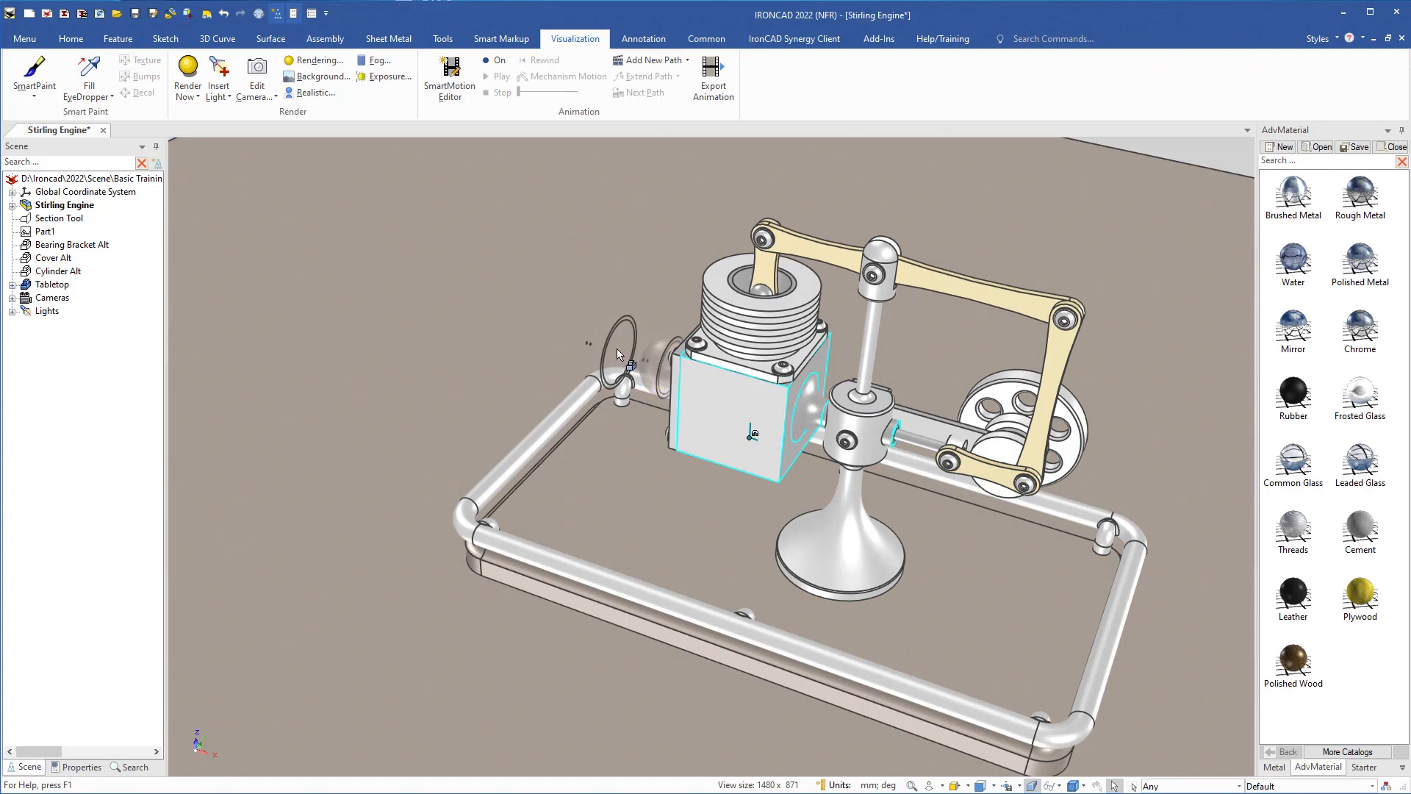
pyautogui.click(618, 353)
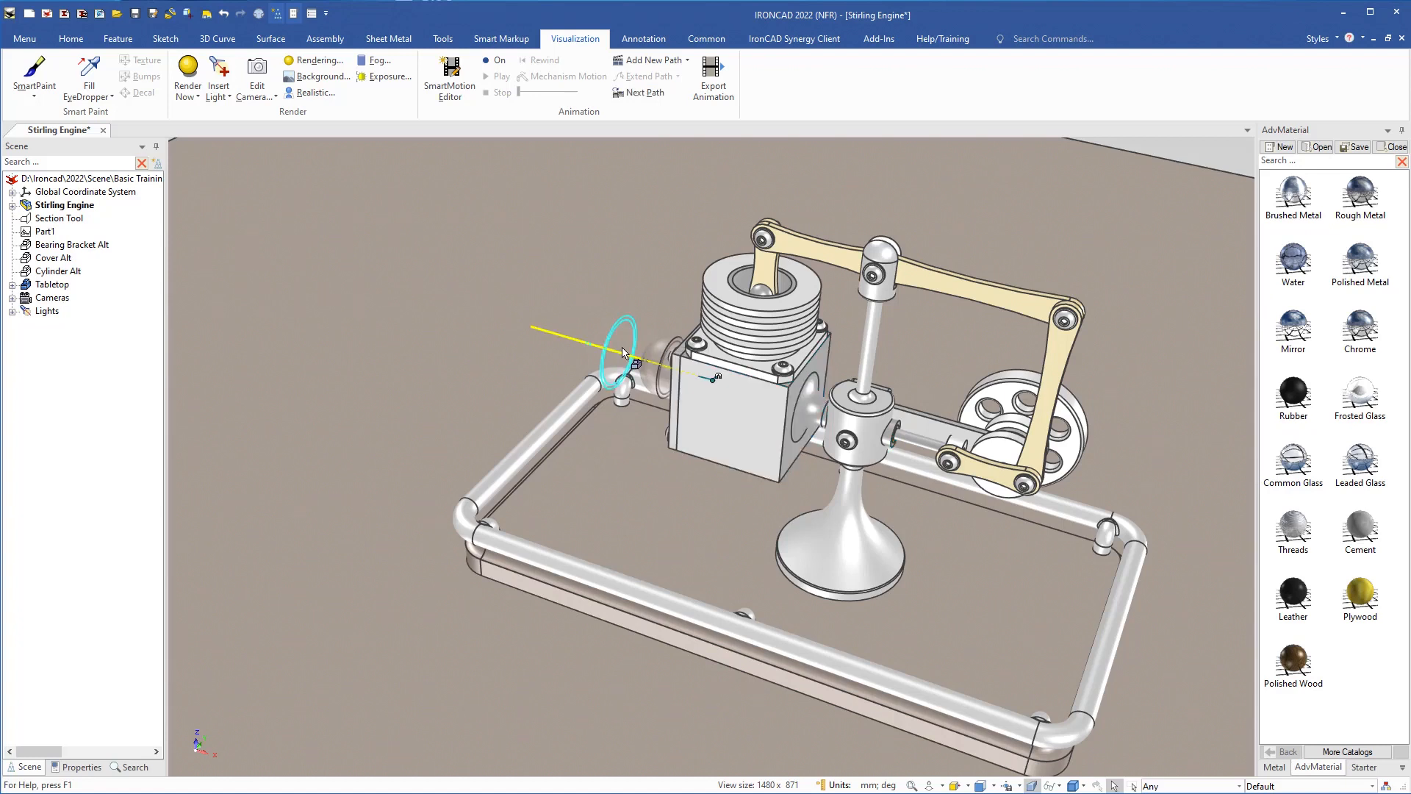
pyautogui.press('Escape')
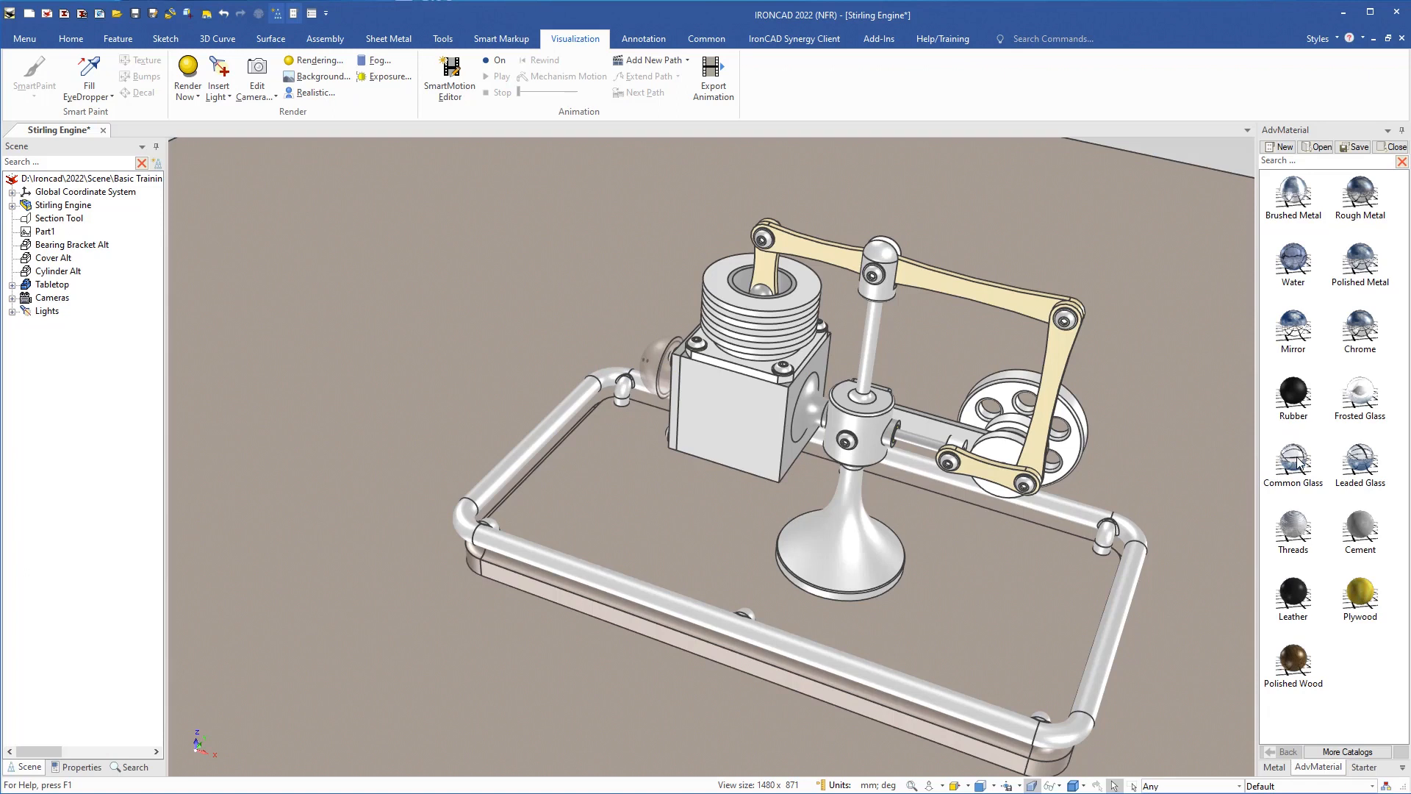
pyautogui.moveTo(1297, 459); pyautogui.dragTo(657, 380)
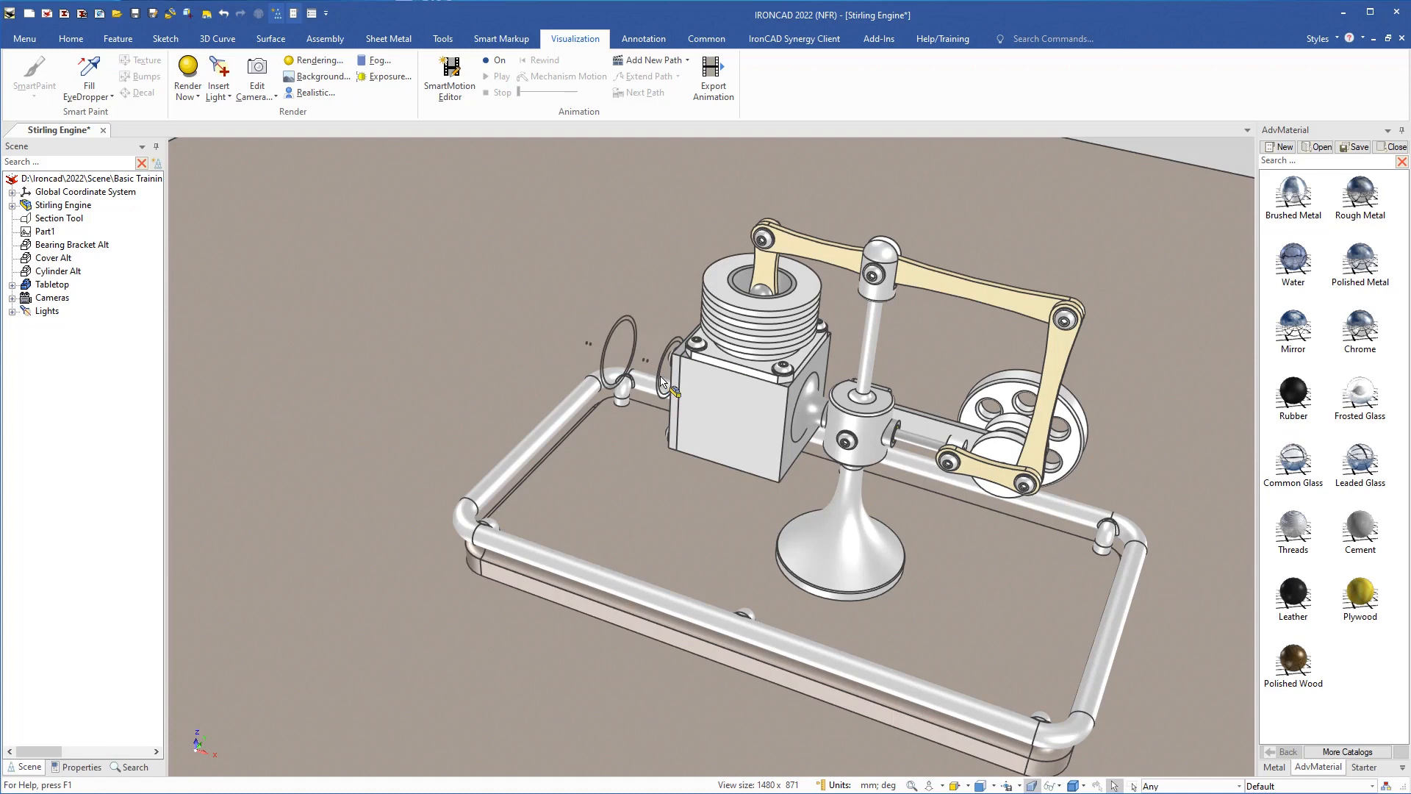
# Apply the Polished Wood material to the platform and set its reflection intensity to 30
pyautogui.keyDown('shift'); pyautogui.moveTo(942, 495); pyautogui.dragTo(803, 439, button='middle'); pyautogui.keyUp('shift')
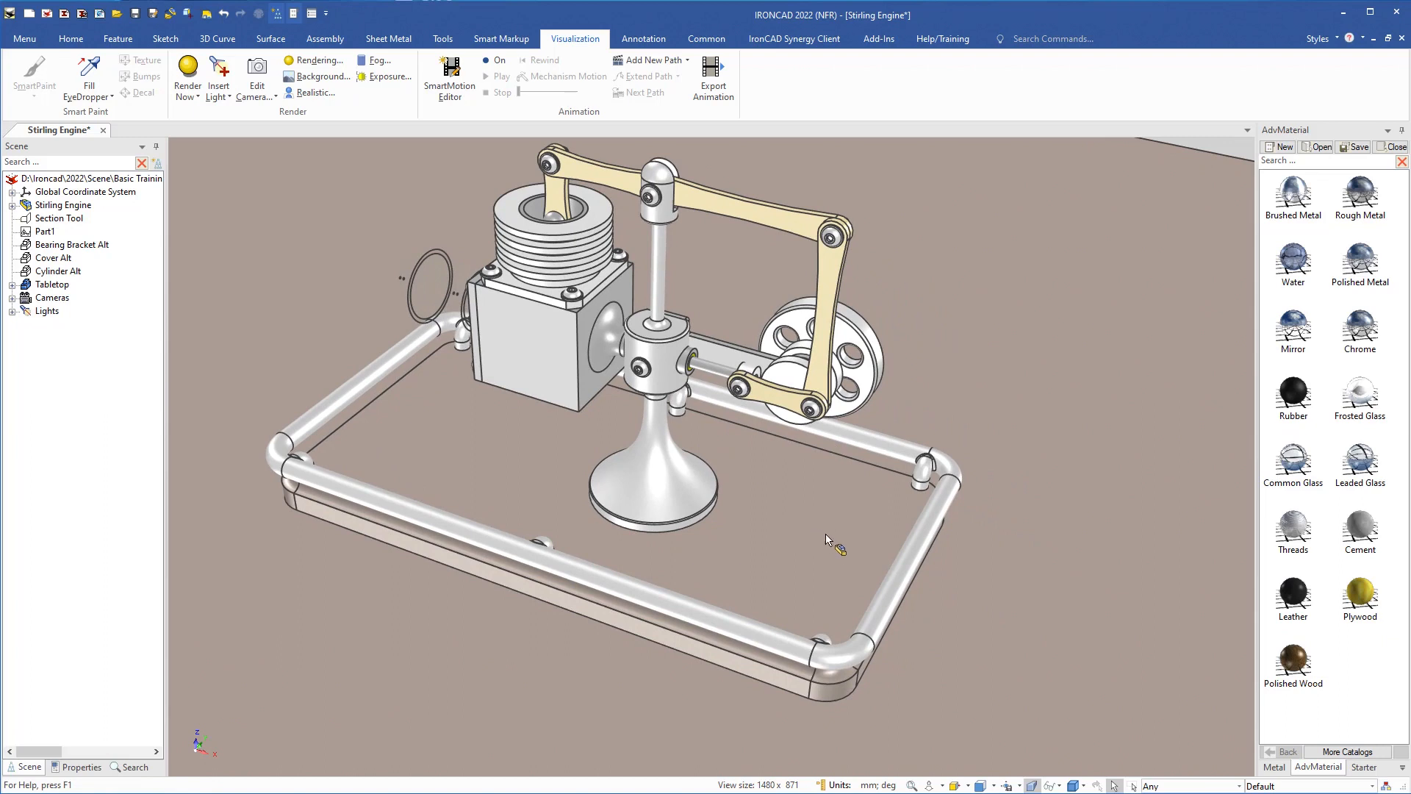
pyautogui.moveTo(1295, 665); pyautogui.dragTo(792, 546)
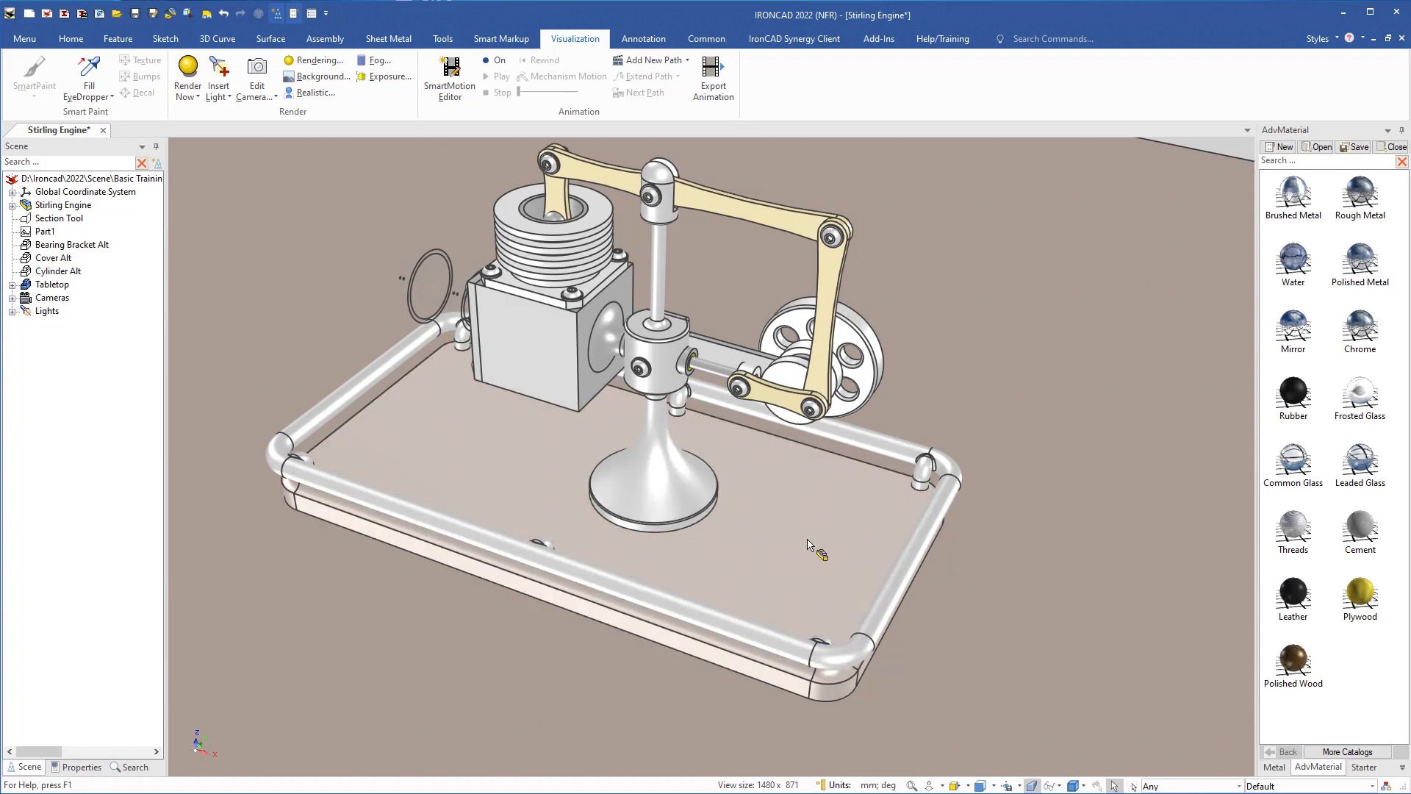
pyautogui.click(764, 537)
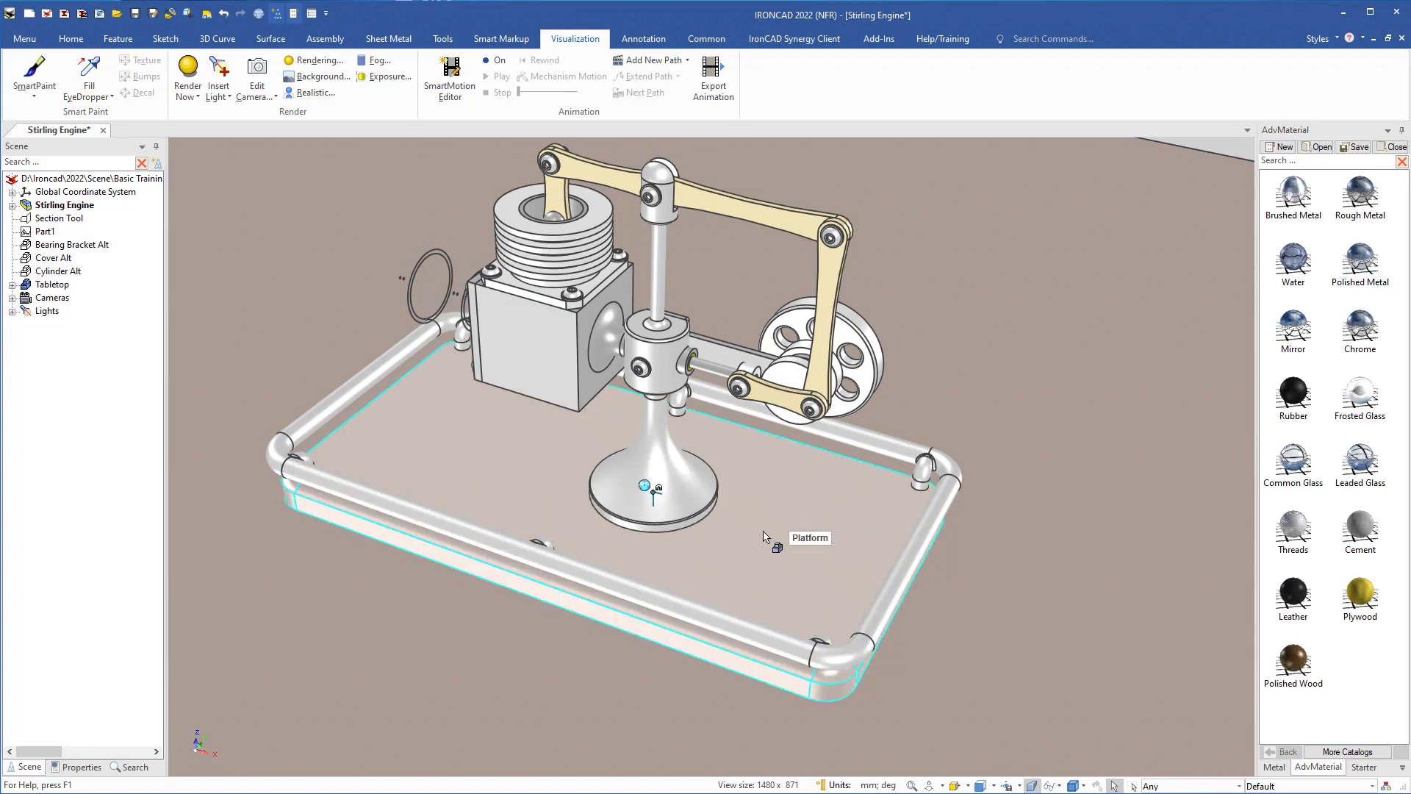
pyautogui.rightClick(764, 537)
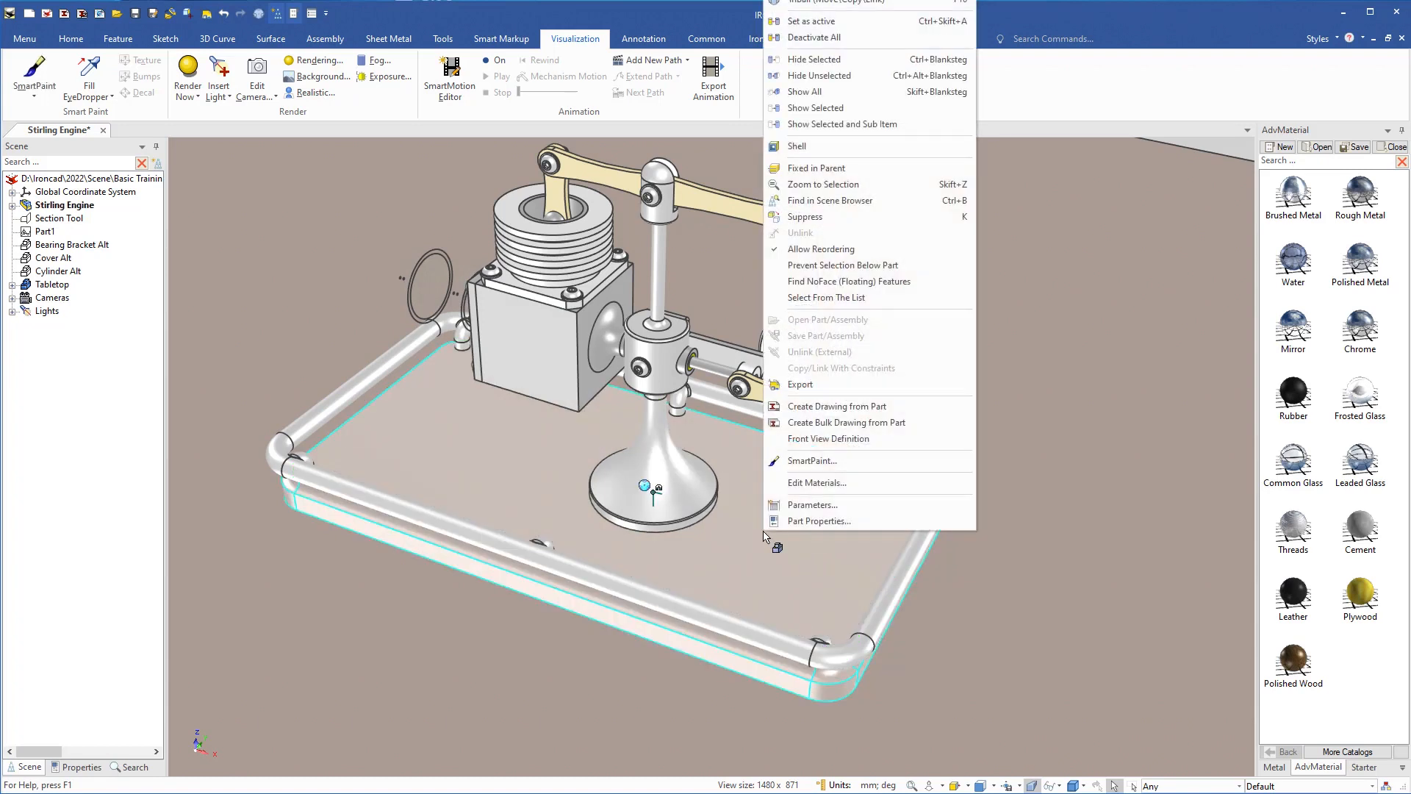
pyautogui.click(805, 468)
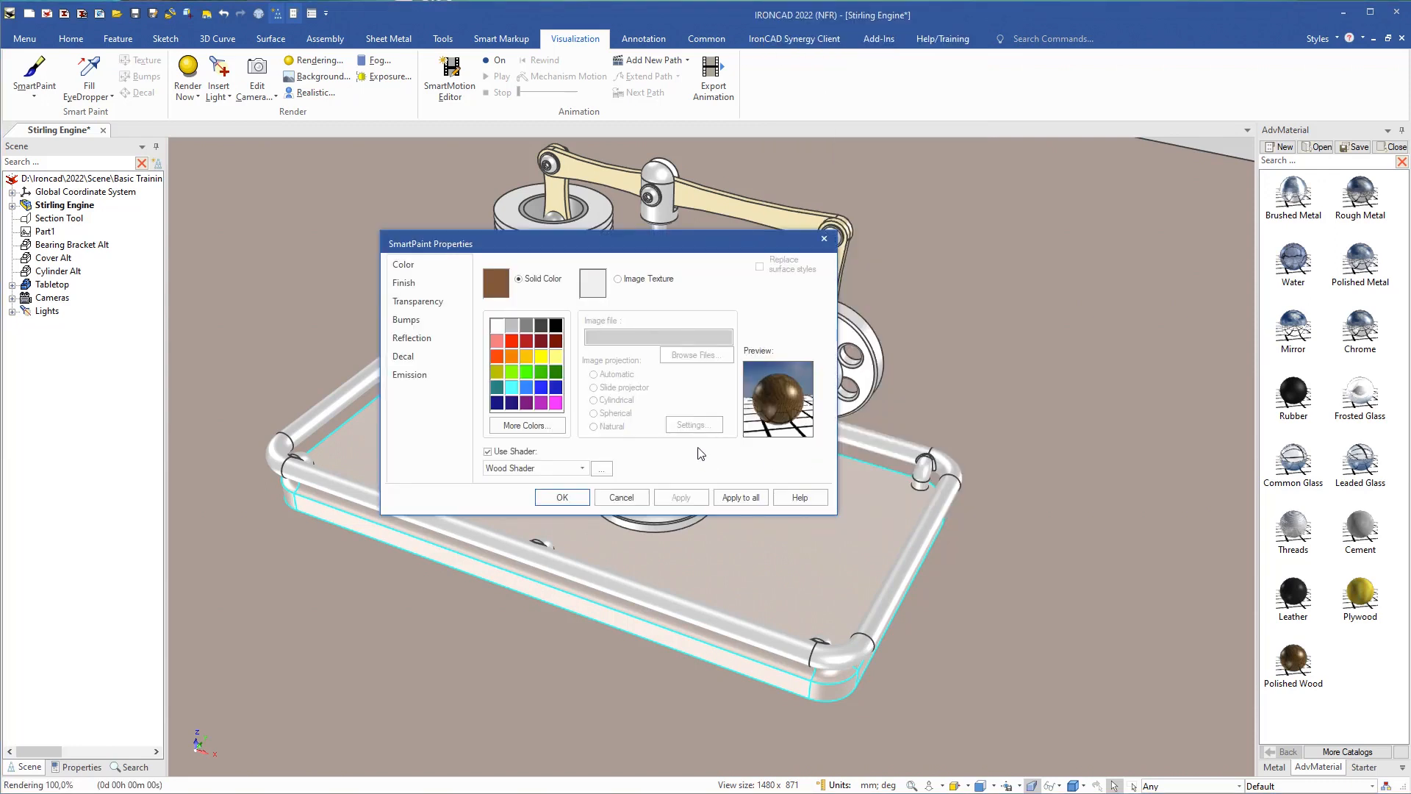
pyautogui.click(412, 338)
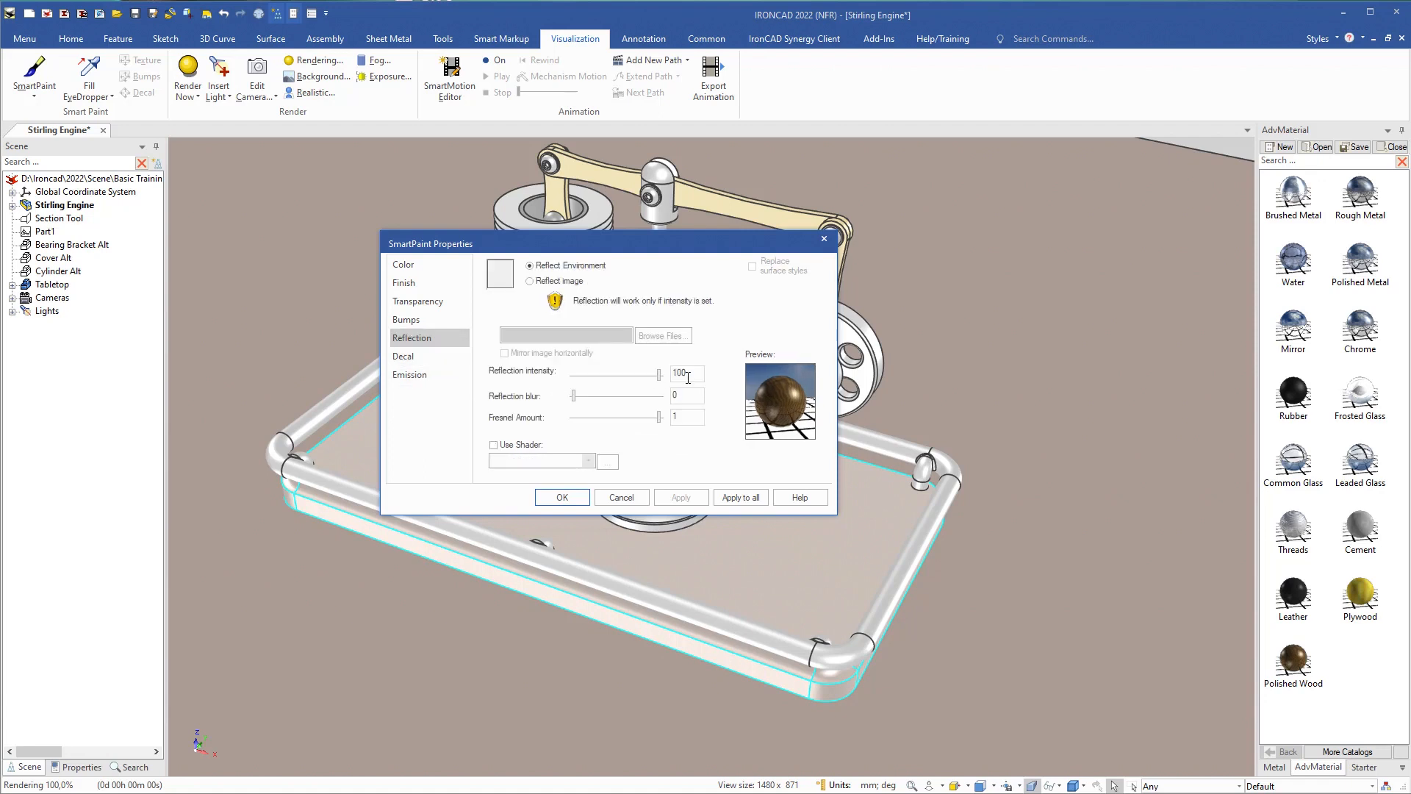
pyautogui.doubleClick(688, 375)
pyautogui.write('30')
pyautogui.click(693, 395)
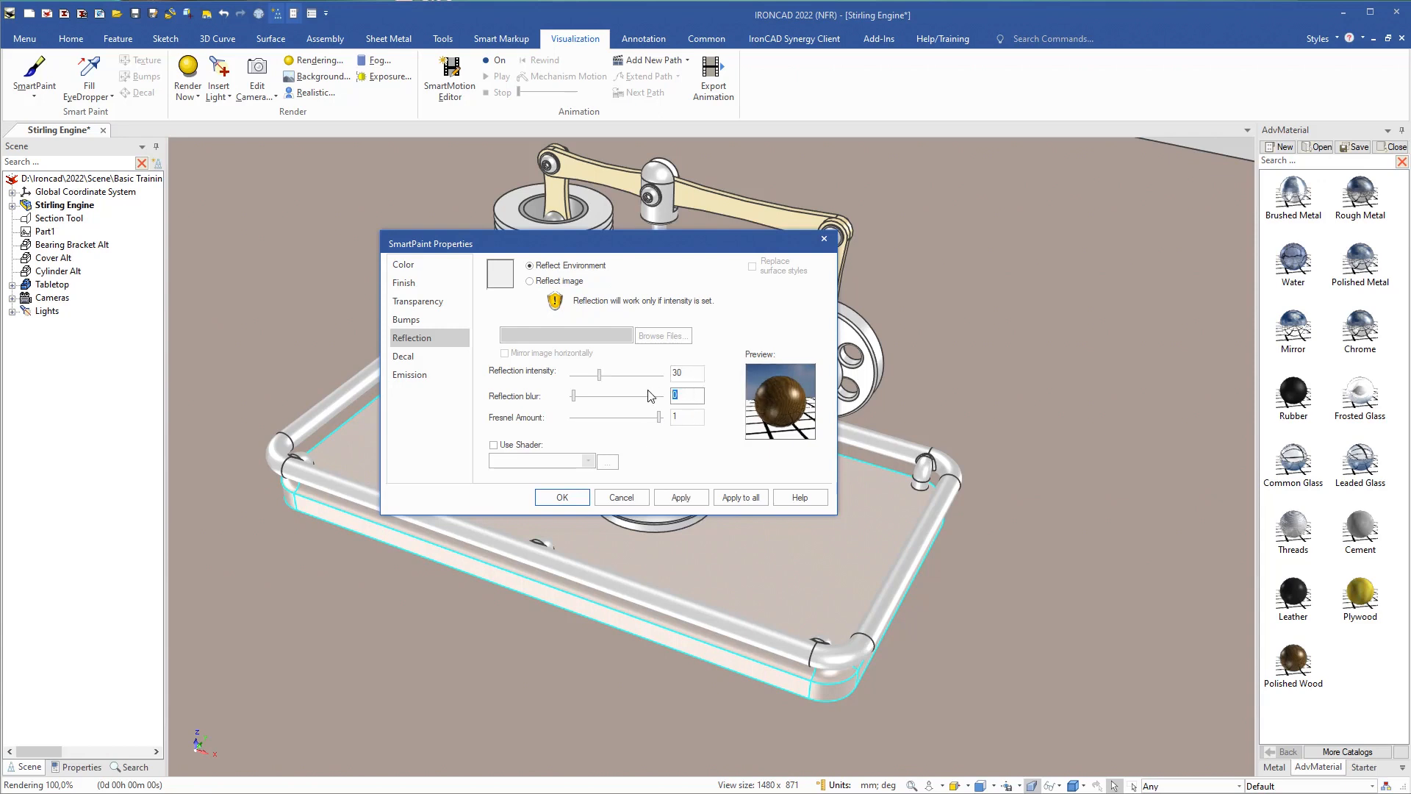
pyautogui.click(575, 498)
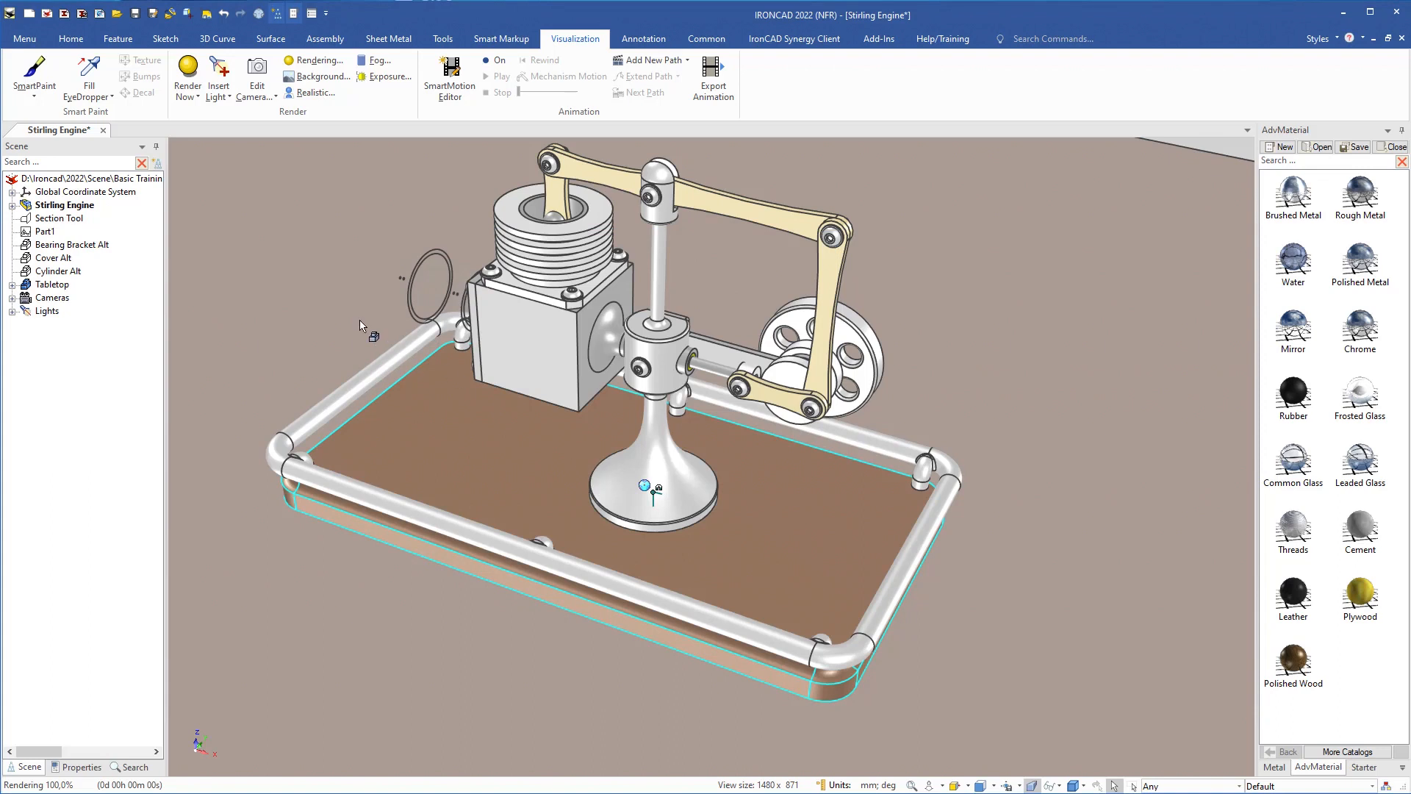
# Enable a color shader in the tabletop's SmartPaint and choose Fresnel Shader
pyautogui.click(321, 329)
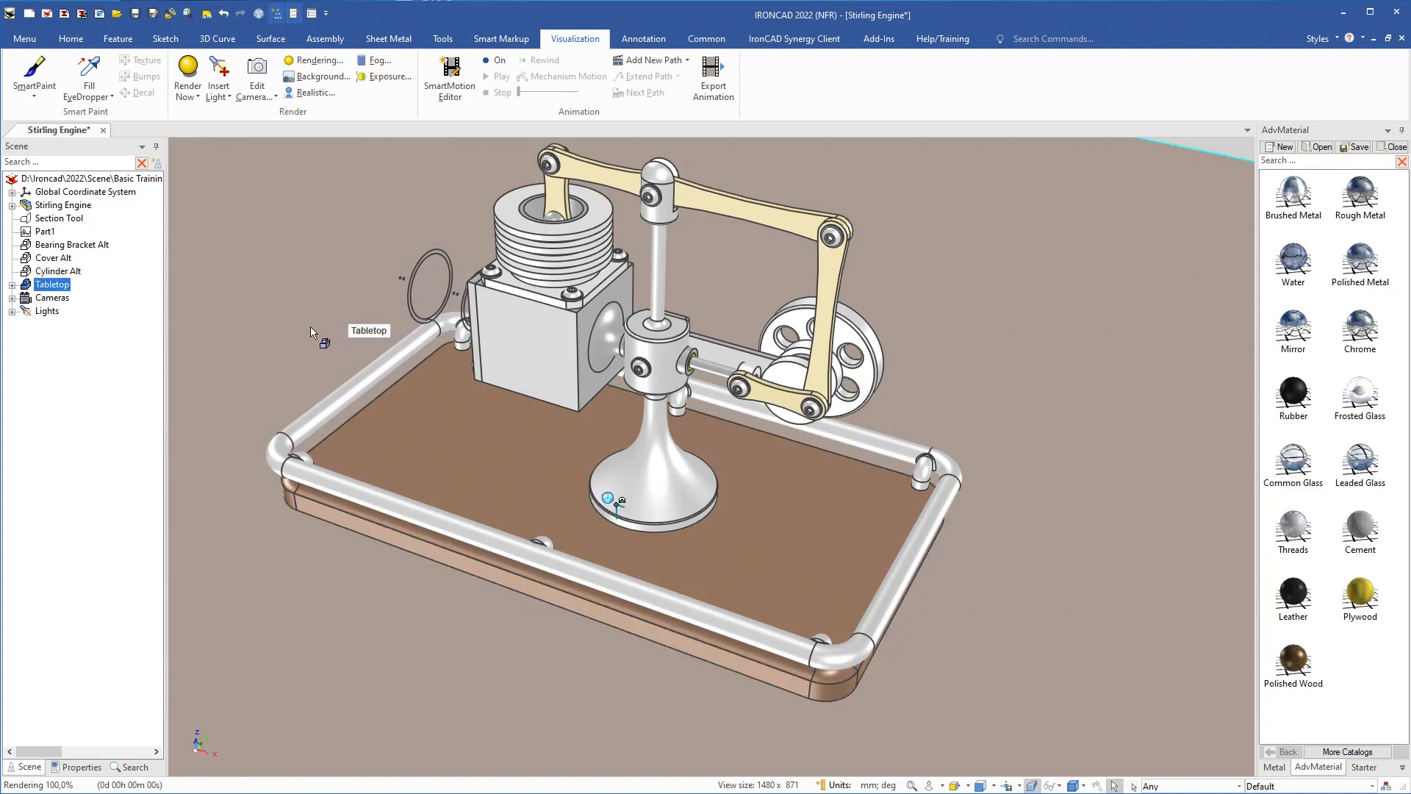
pyautogui.rightClick(312, 332)
pyautogui.click(351, 302)
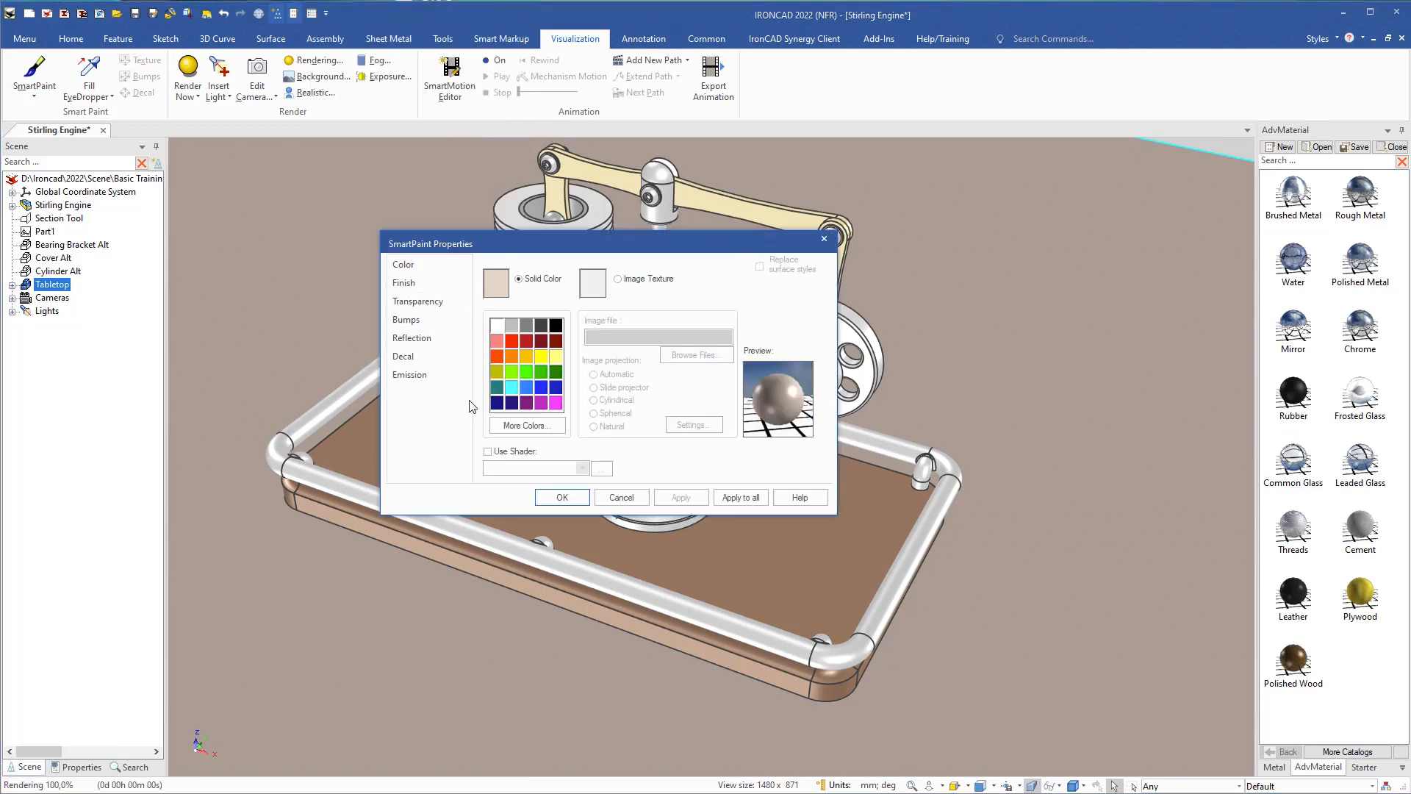
pyautogui.click(489, 452)
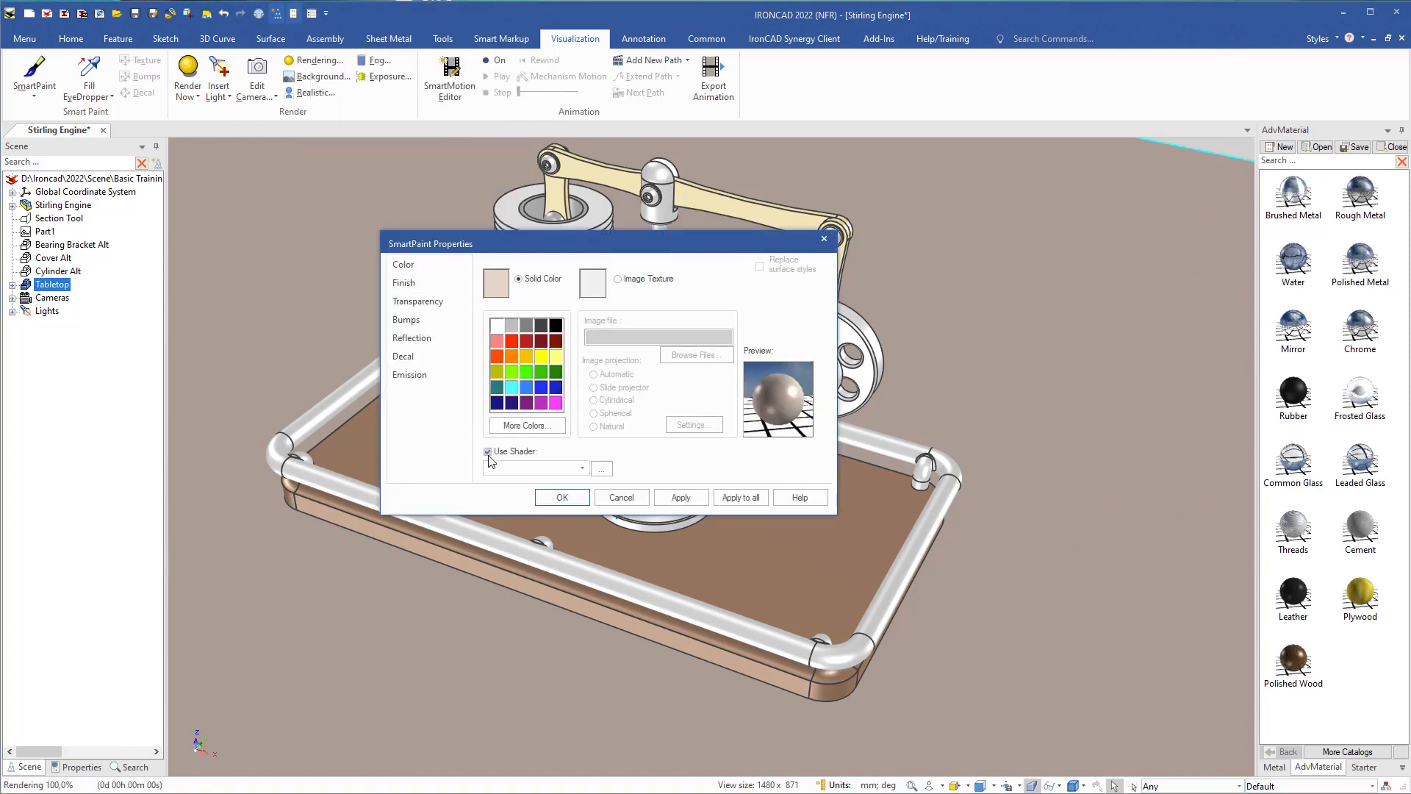
pyautogui.click(577, 469)
pyautogui.click(513, 606)
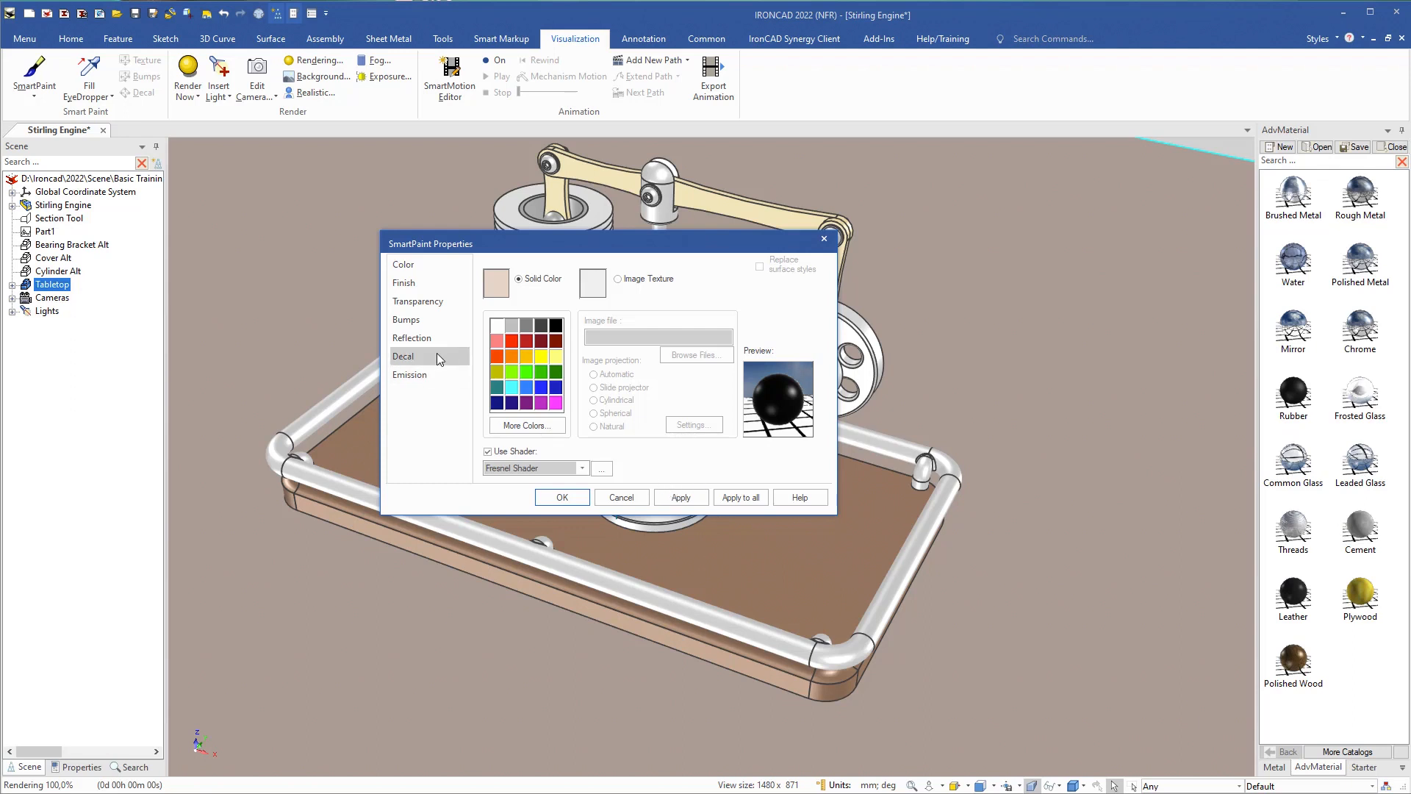
# Set the tabletop's reflection intensity to 30 and accept its SmartPaint changes
pyautogui.click(413, 337)
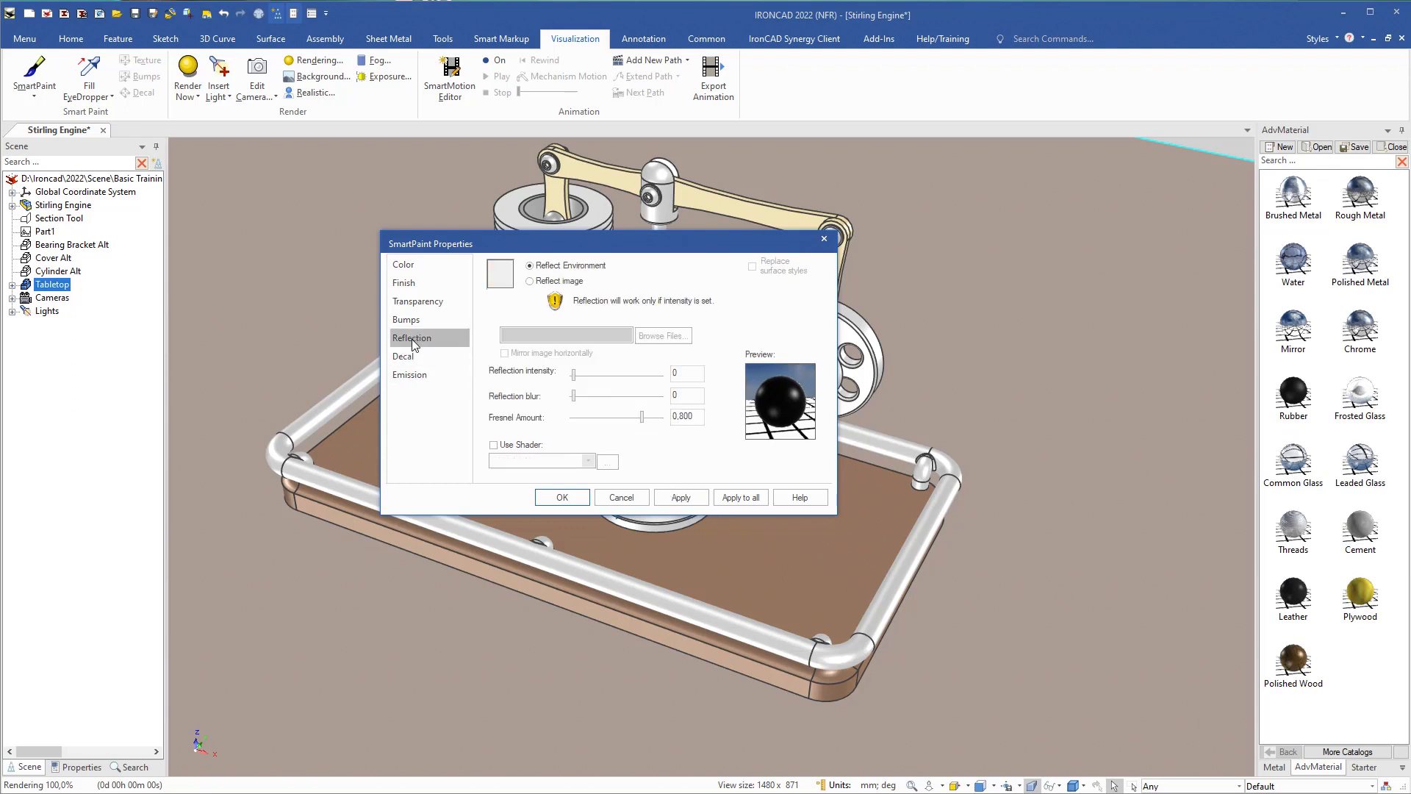
pyautogui.doubleClick(683, 373)
pyautogui.write('30')
pyautogui.doubleClick(683, 394)
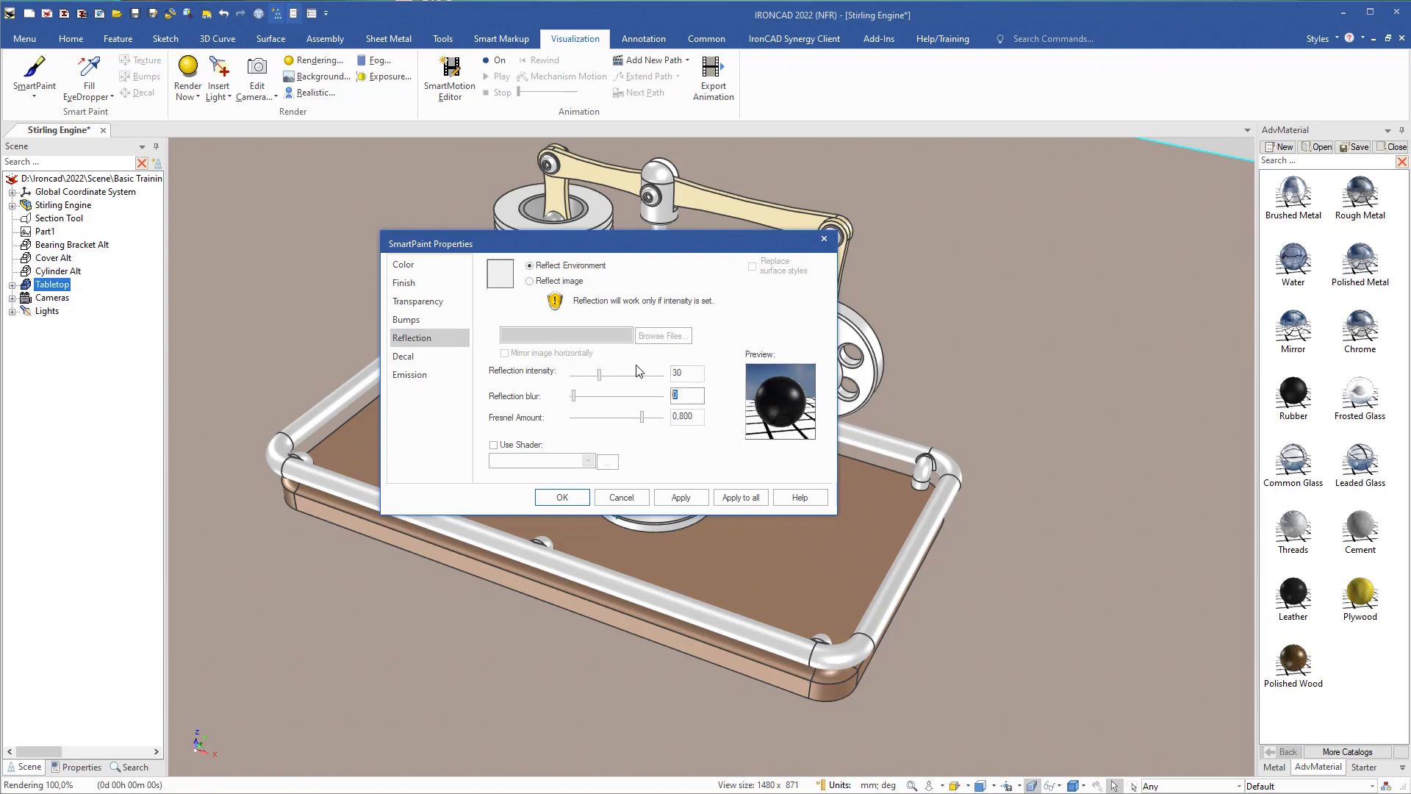
pyautogui.click(563, 496)
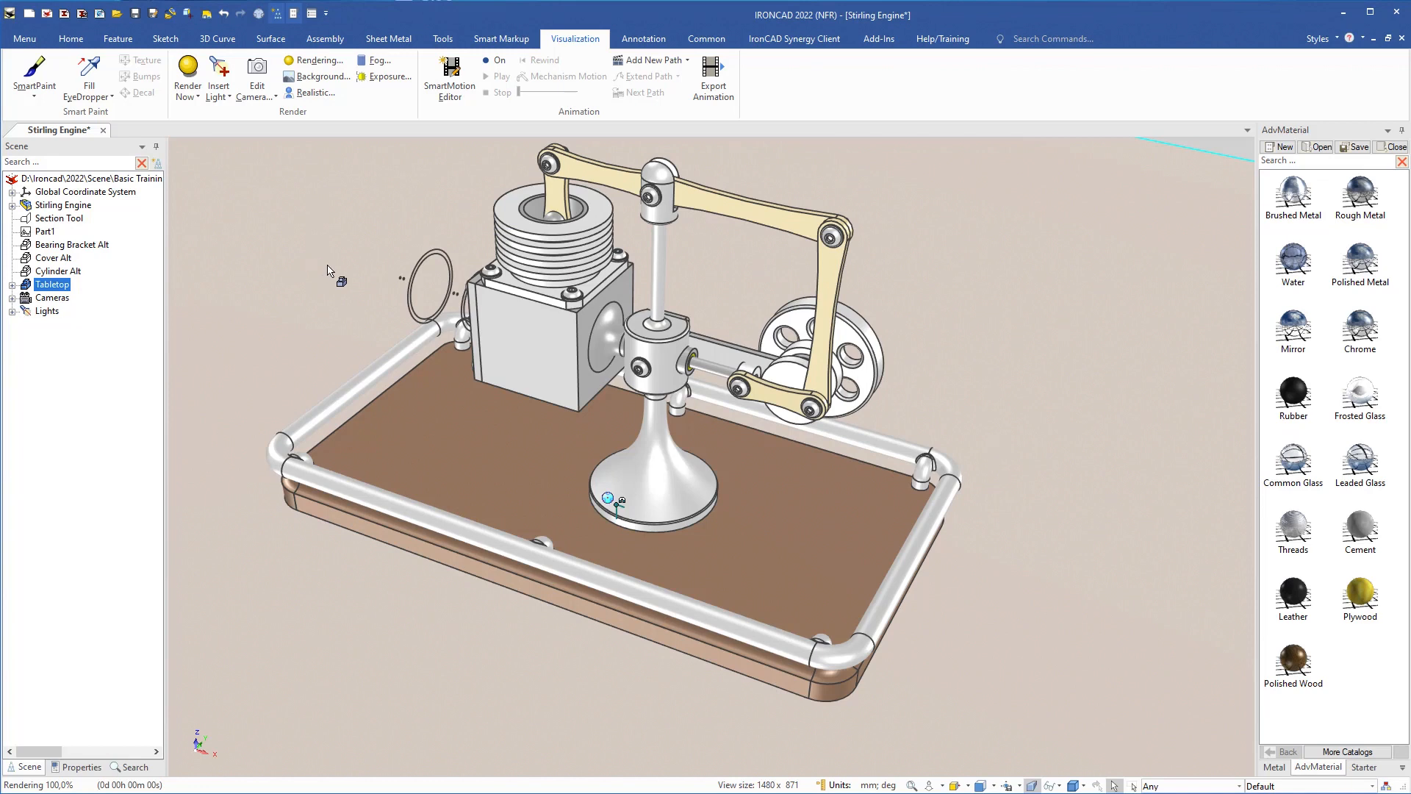
# Render the scene to check the materials, and close the rendering without saving it
pyautogui.click(183, 70)
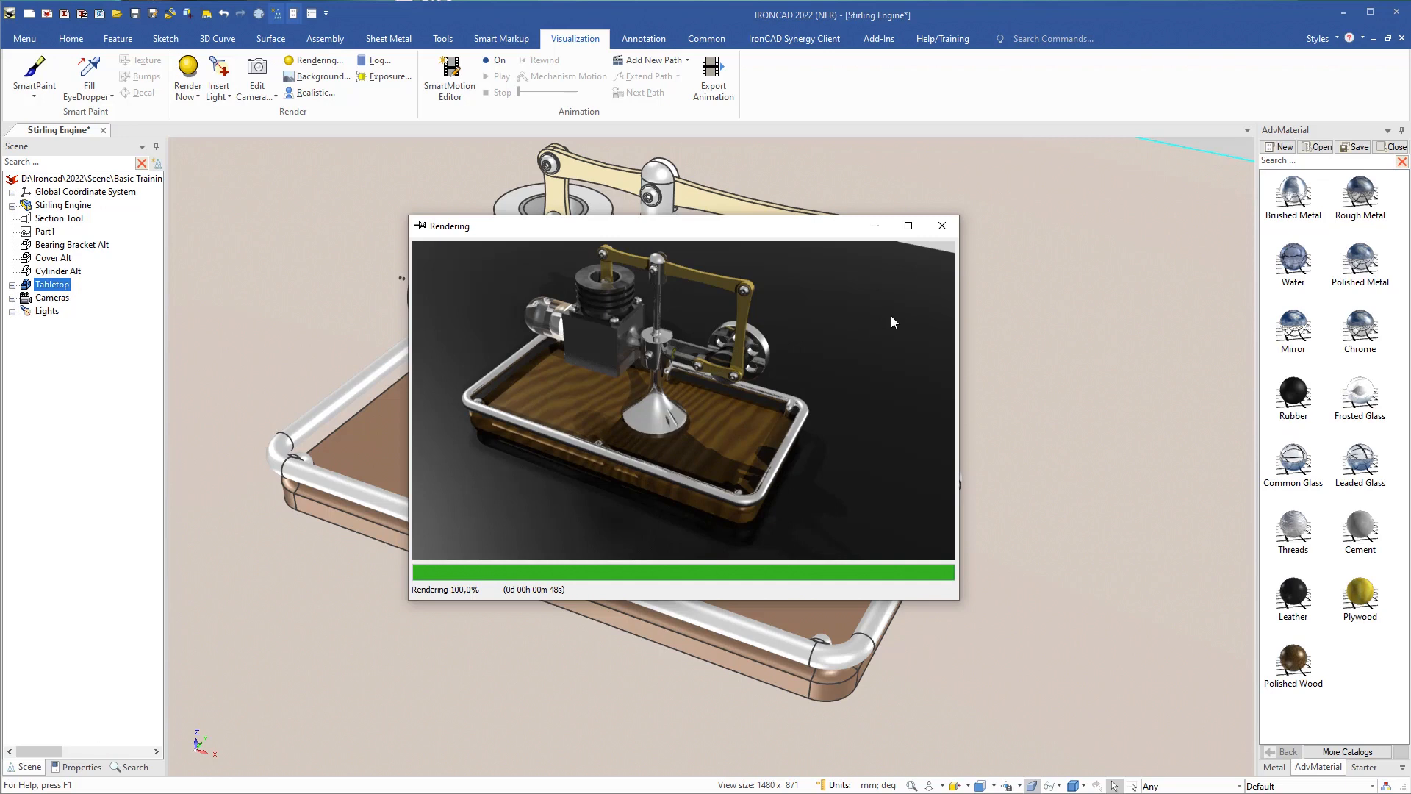
pyautogui.click(941, 225)
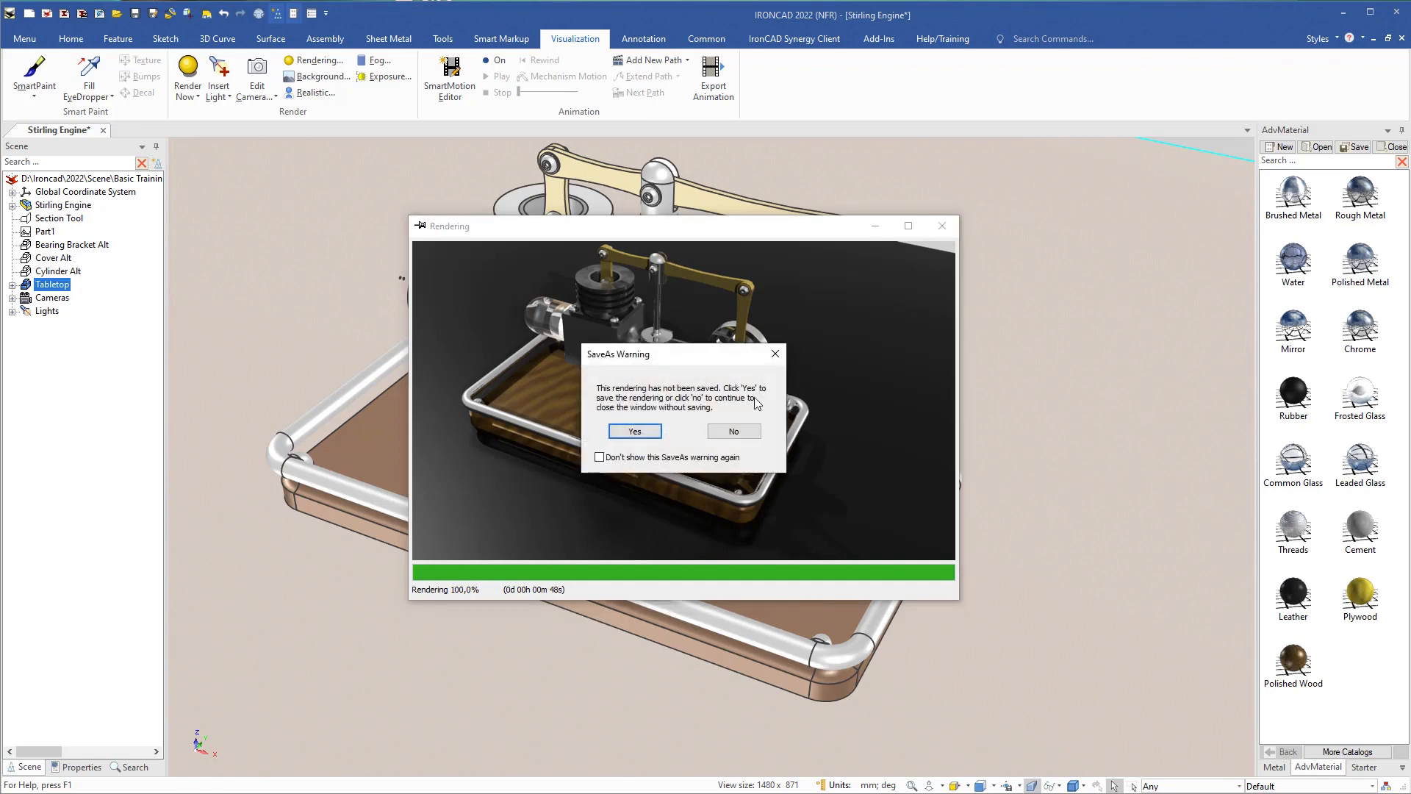
pyautogui.click(735, 432)
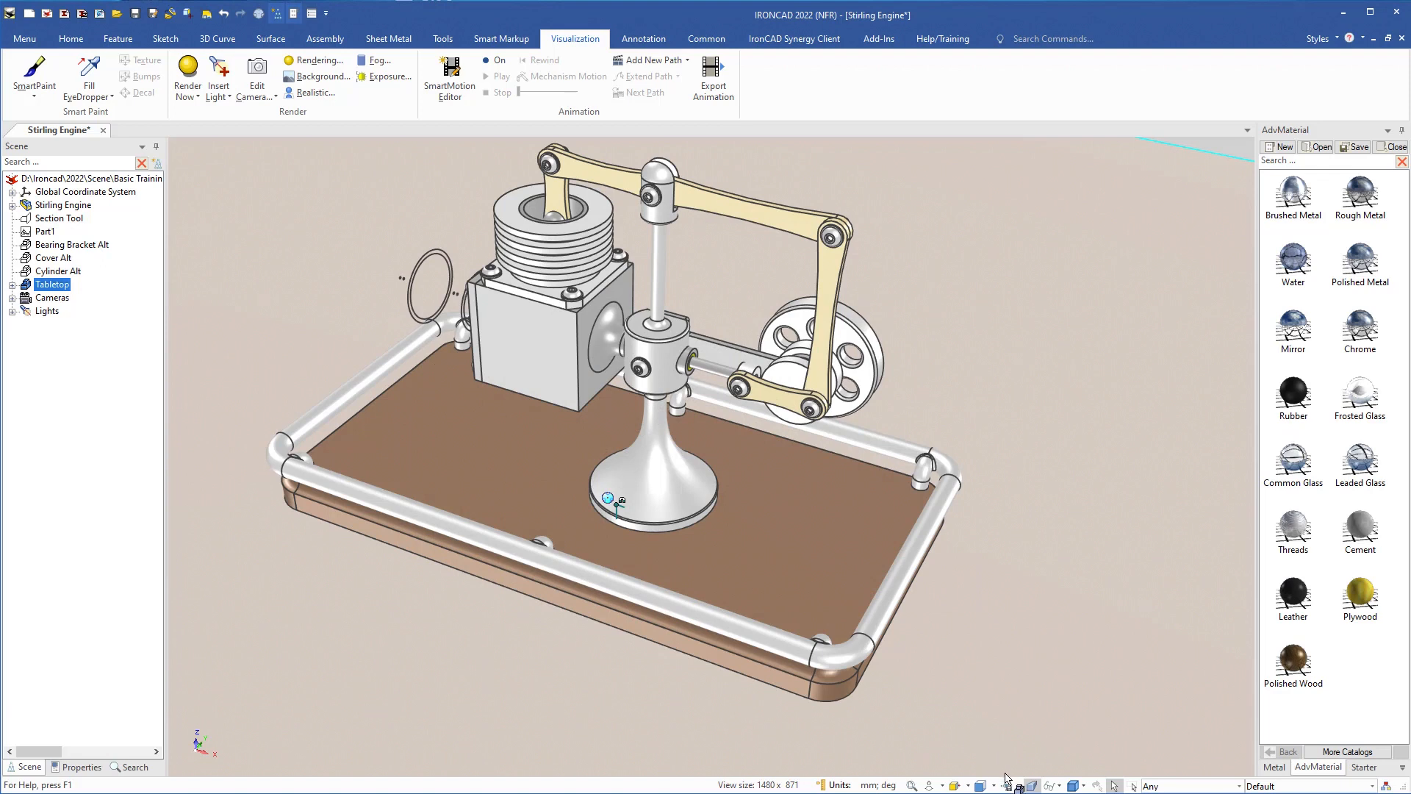
# Restore the Product Image camera and insert a shadow-casting area light with brightness 1,00 on the tabletop, making lights visible for editing
pyautogui.click(1017, 787)
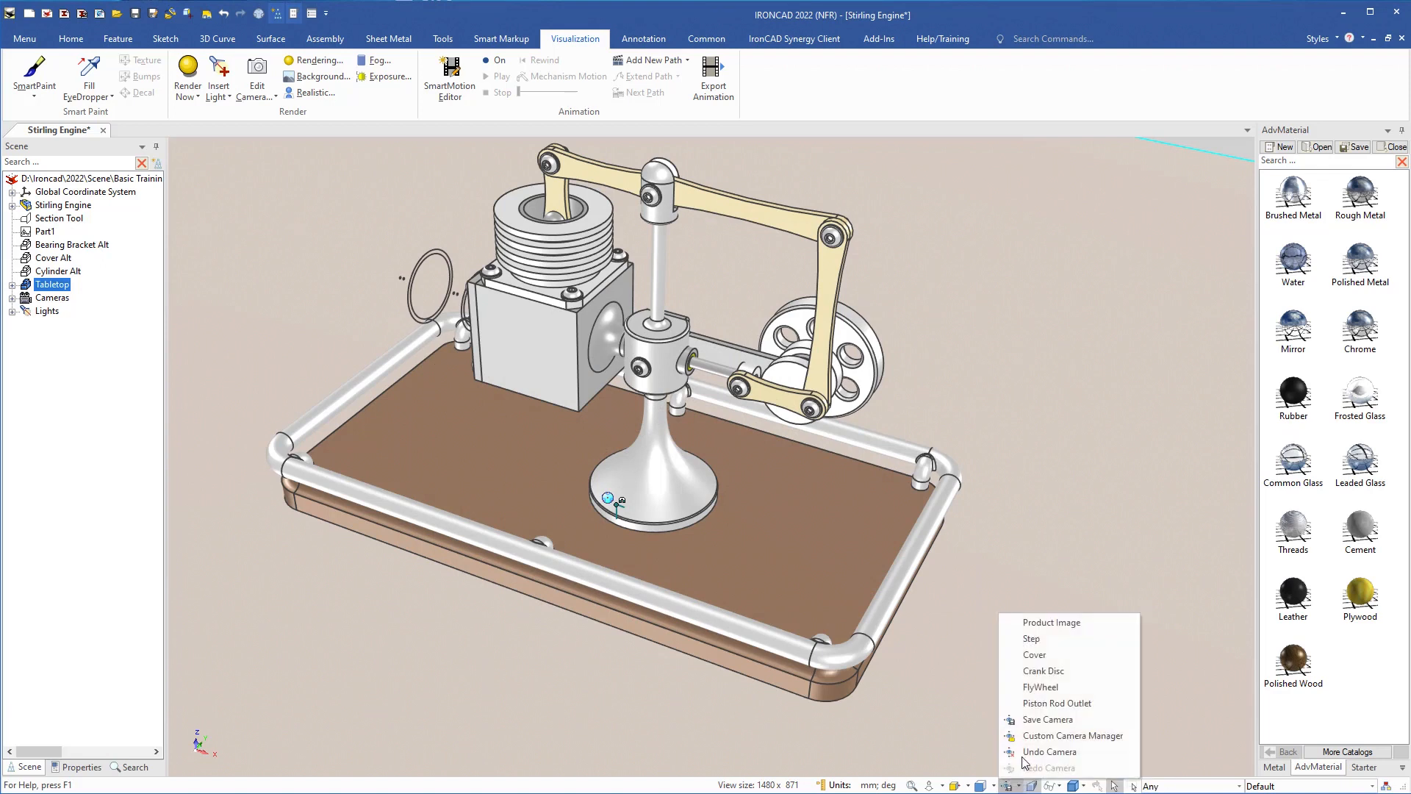
pyautogui.click(1032, 623)
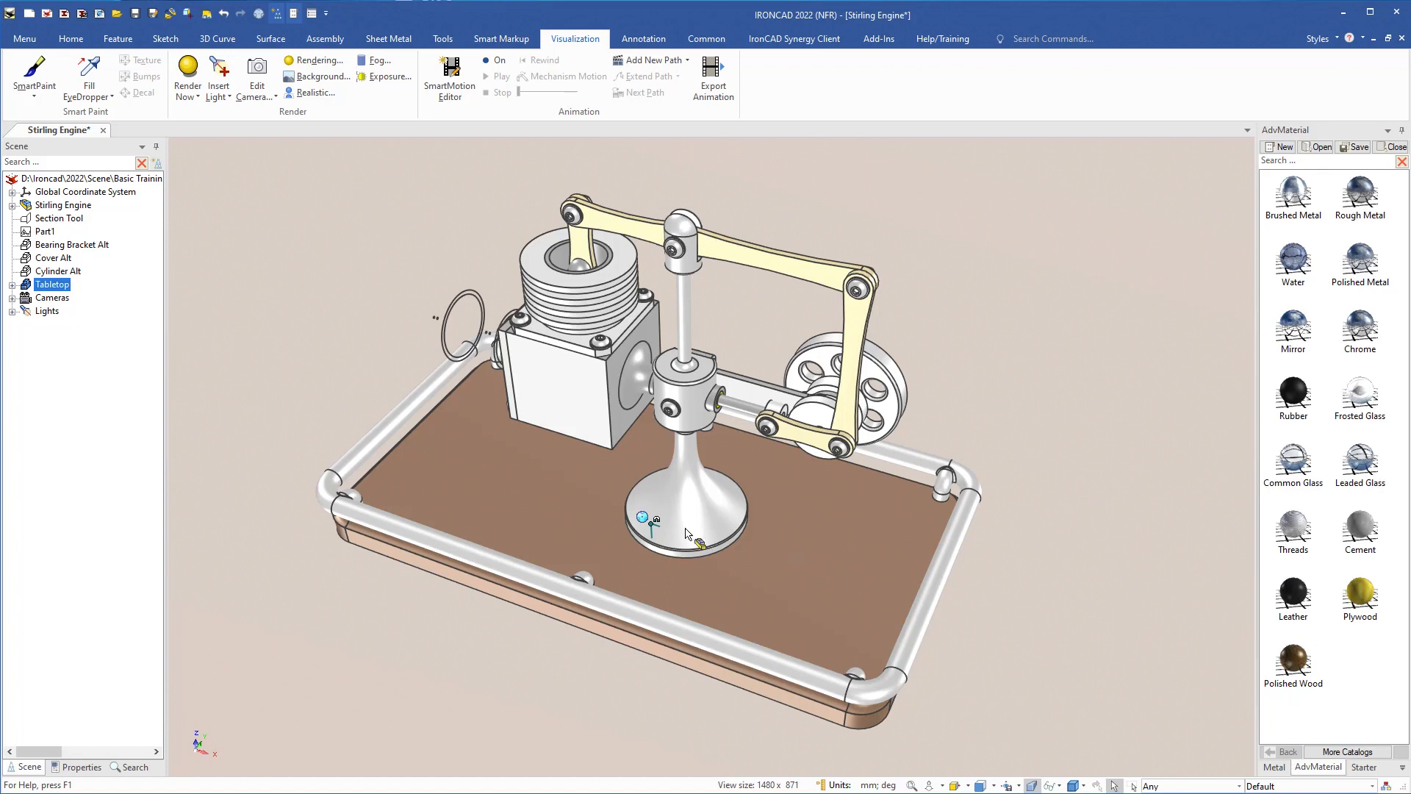
pyautogui.click(219, 71)
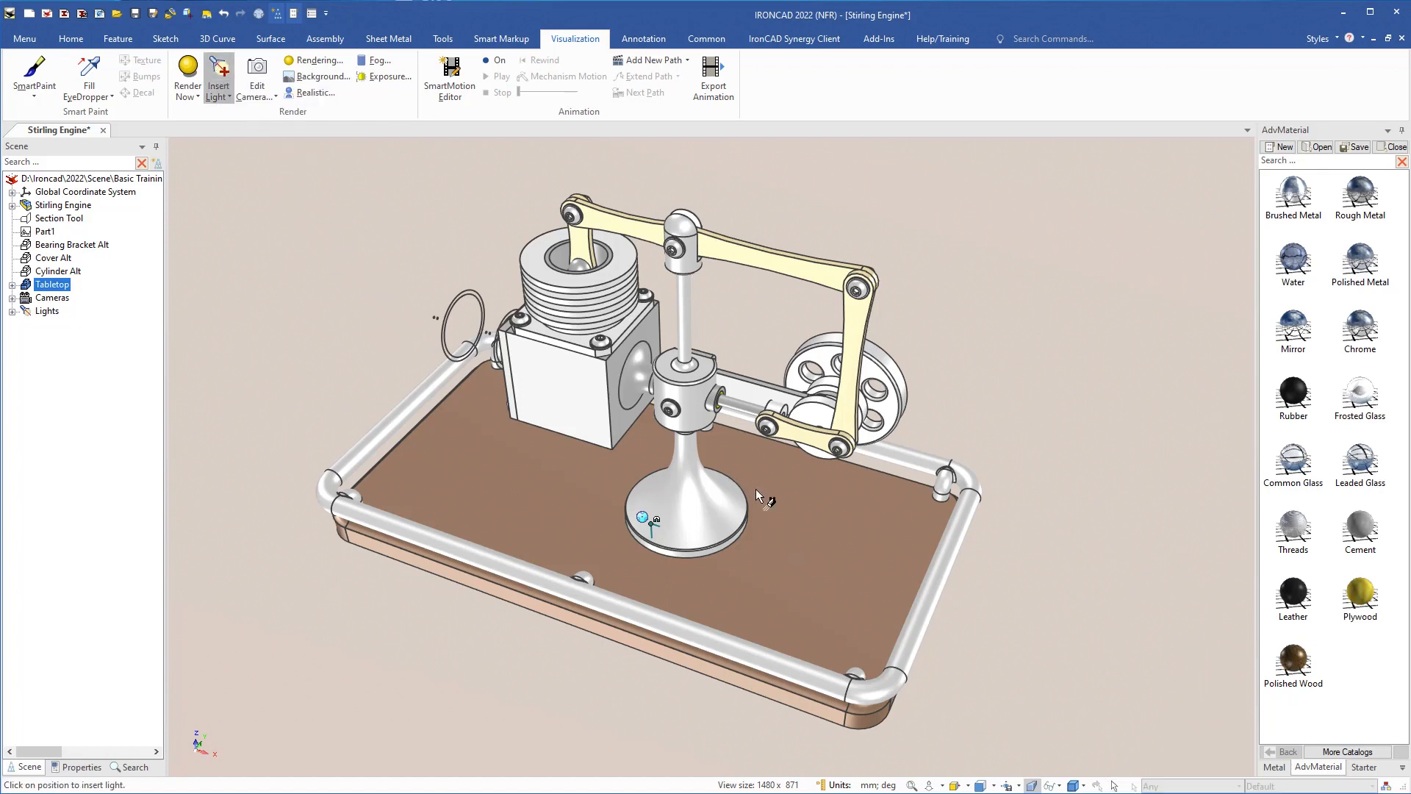
pyautogui.click(783, 530)
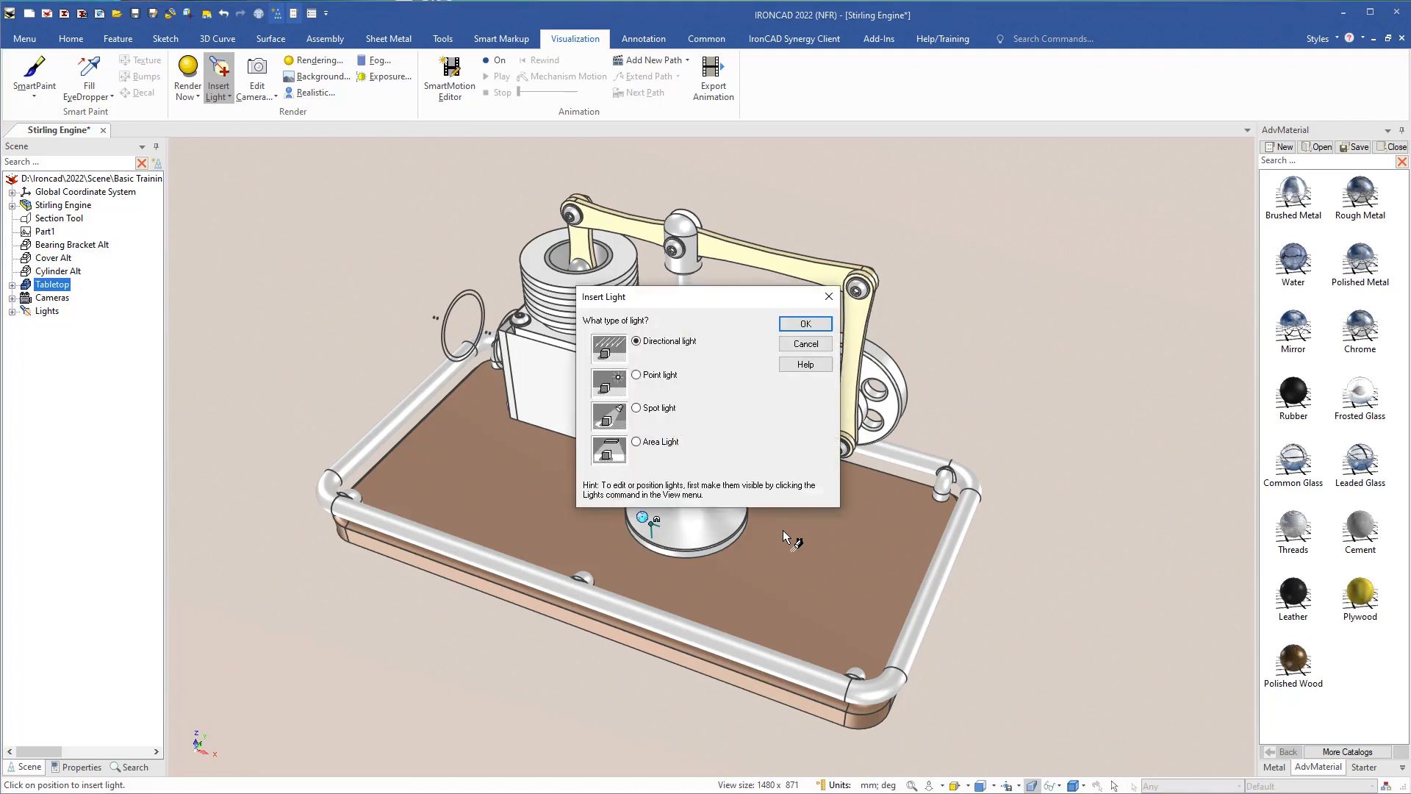
pyautogui.click(637, 443)
pyautogui.click(804, 324)
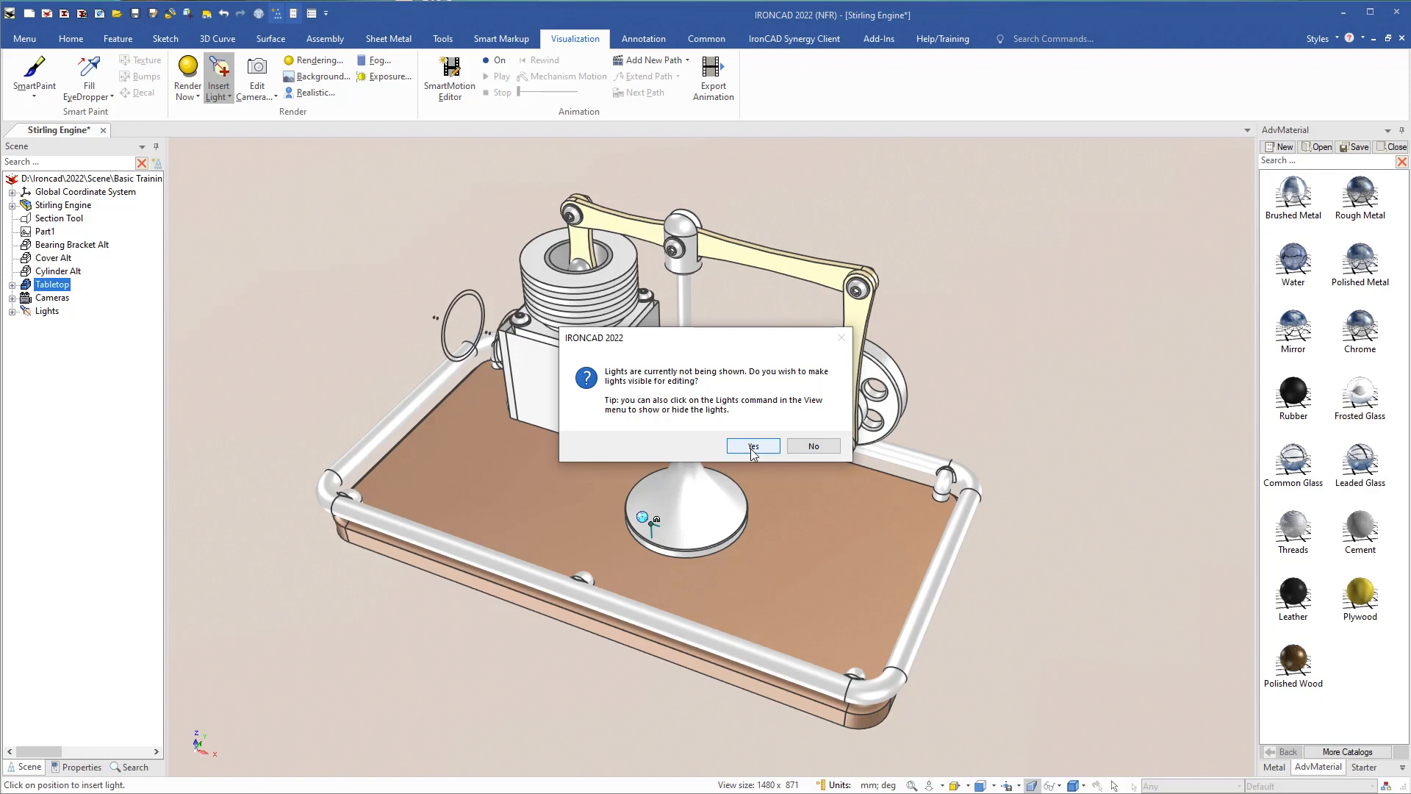
pyautogui.click(753, 446)
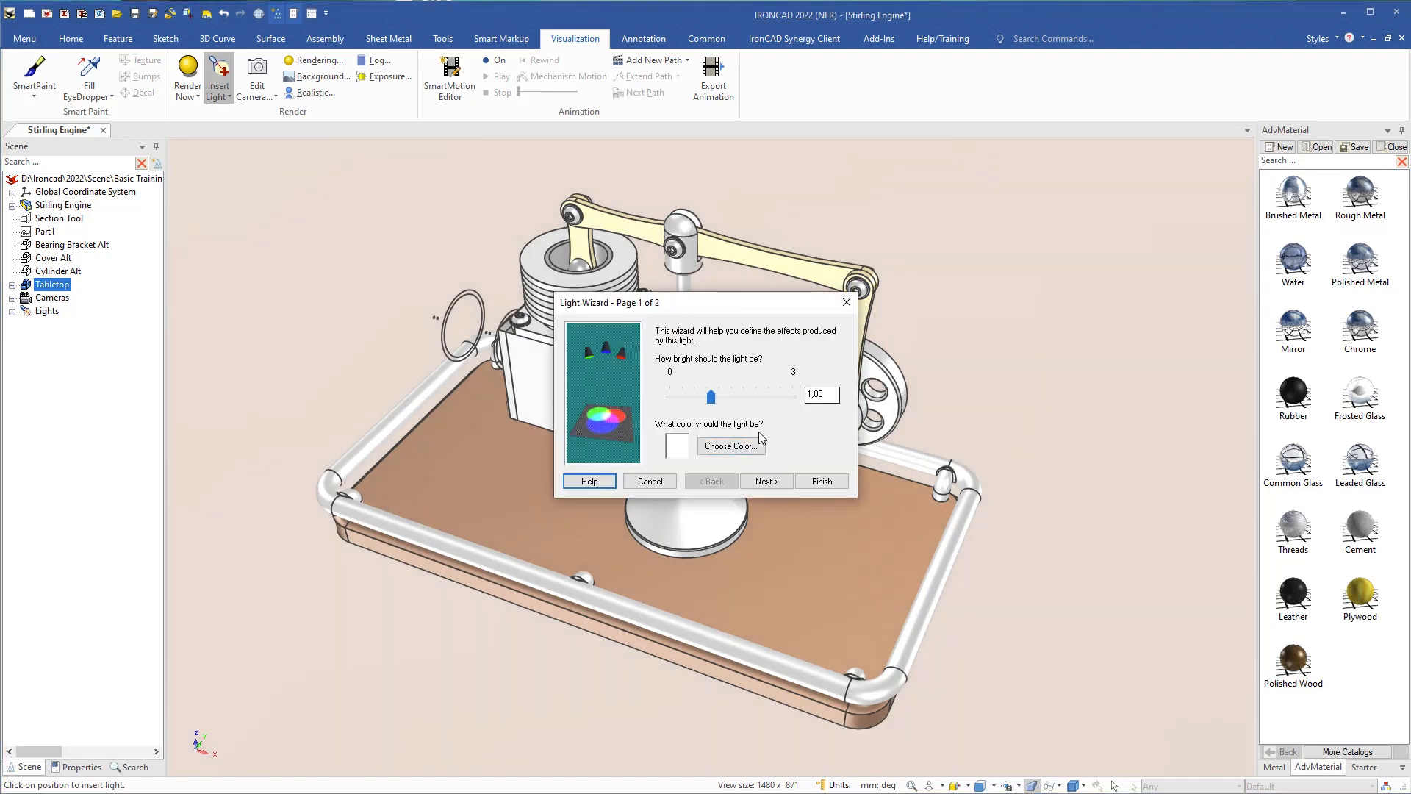
pyautogui.click(765, 482)
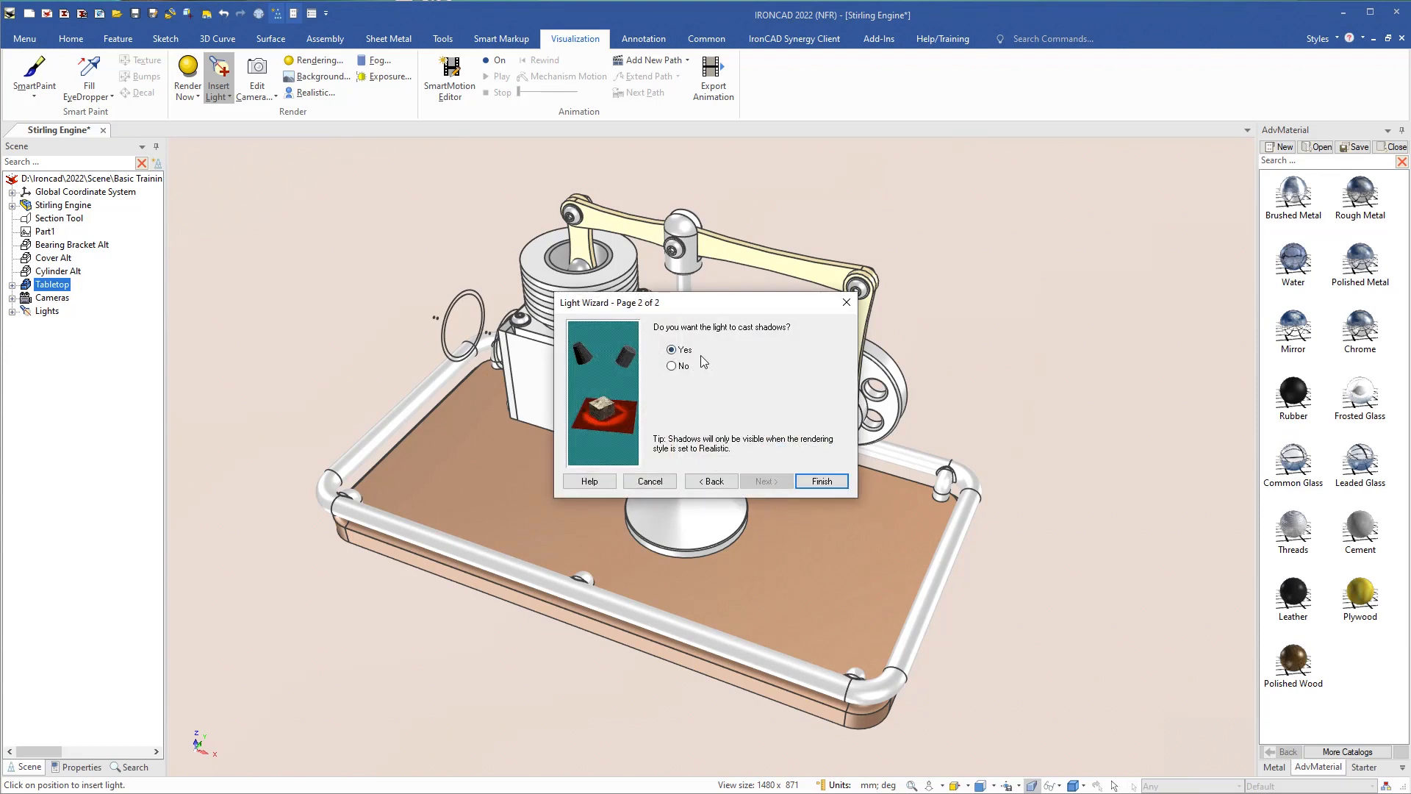
pyautogui.click(823, 481)
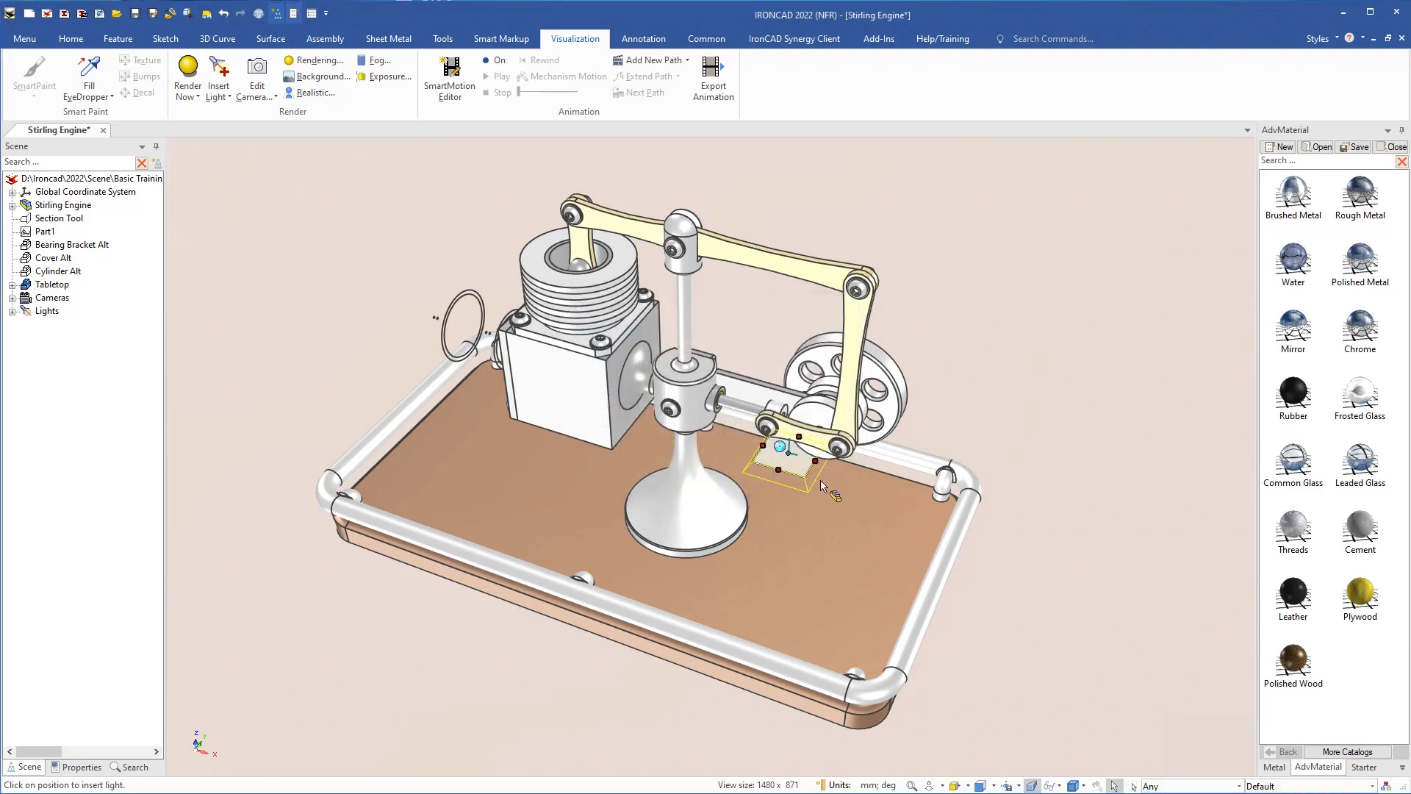
# Resize the area light in a top-down view so that it spans the whole wooden platform
pyautogui.moveTo(732, 429); pyautogui.dragTo(713, 545, button='middle')
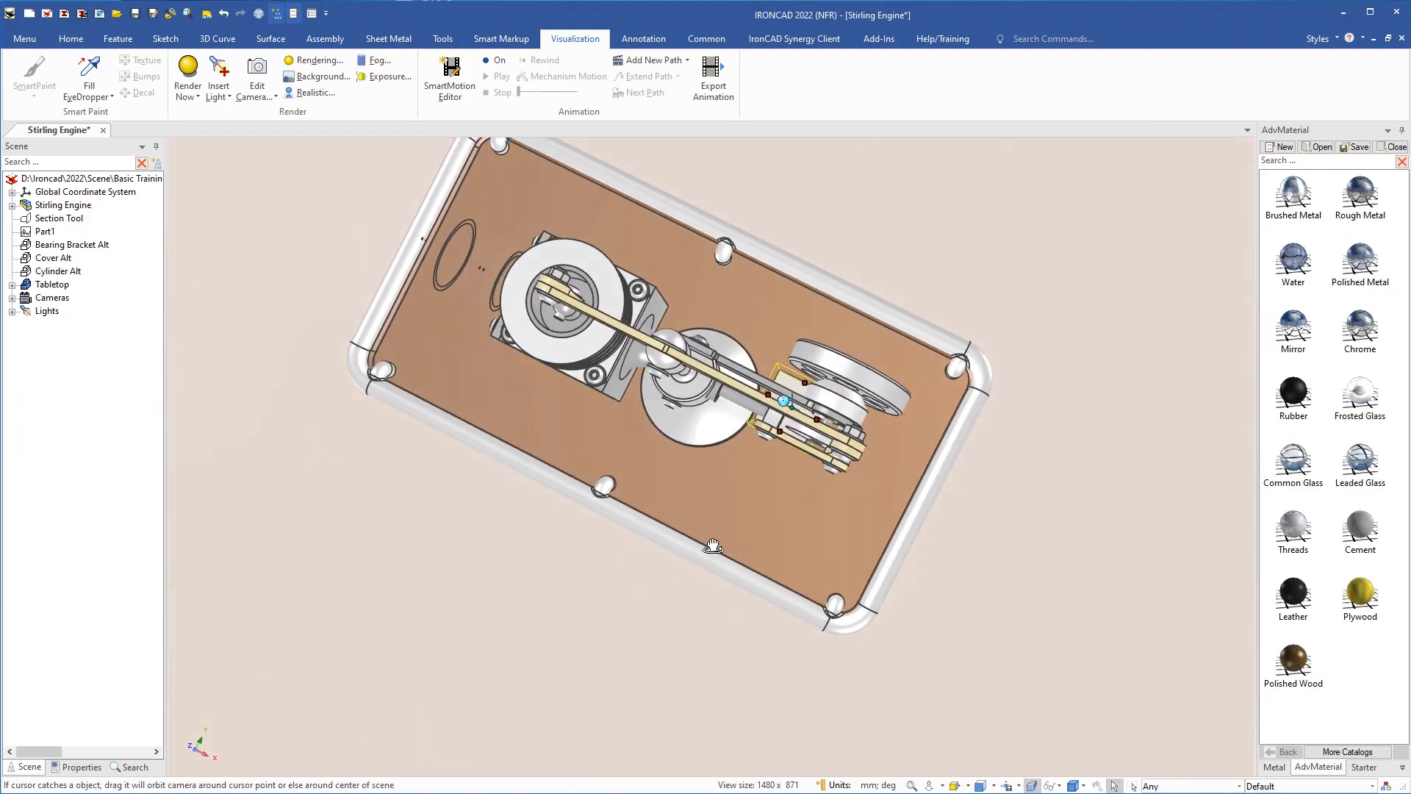
pyautogui.moveTo(817, 420); pyautogui.dragTo(916, 471)
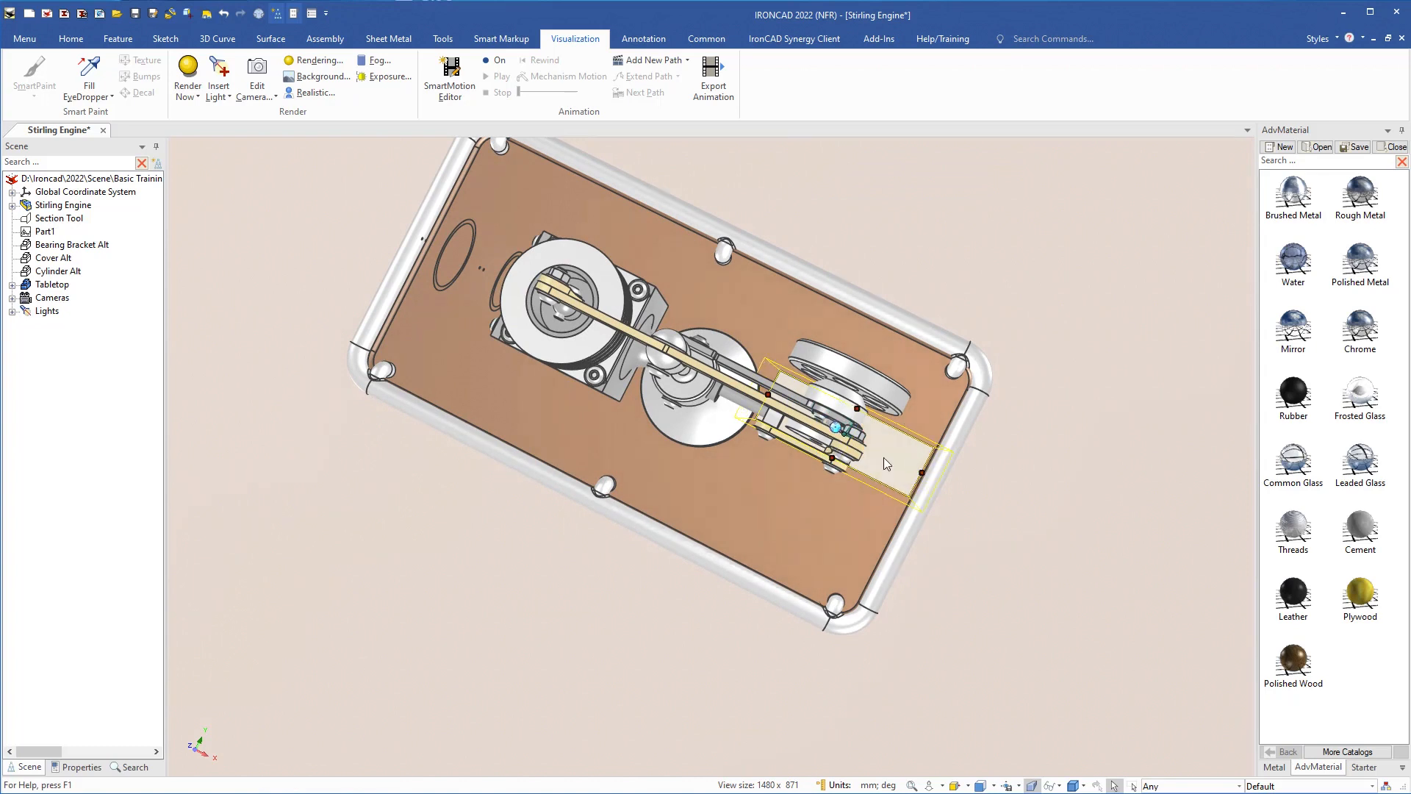
pyautogui.moveTo(768, 395); pyautogui.dragTo(421, 237)
pyautogui.moveTo(654, 369); pyautogui.dragTo(617, 497)
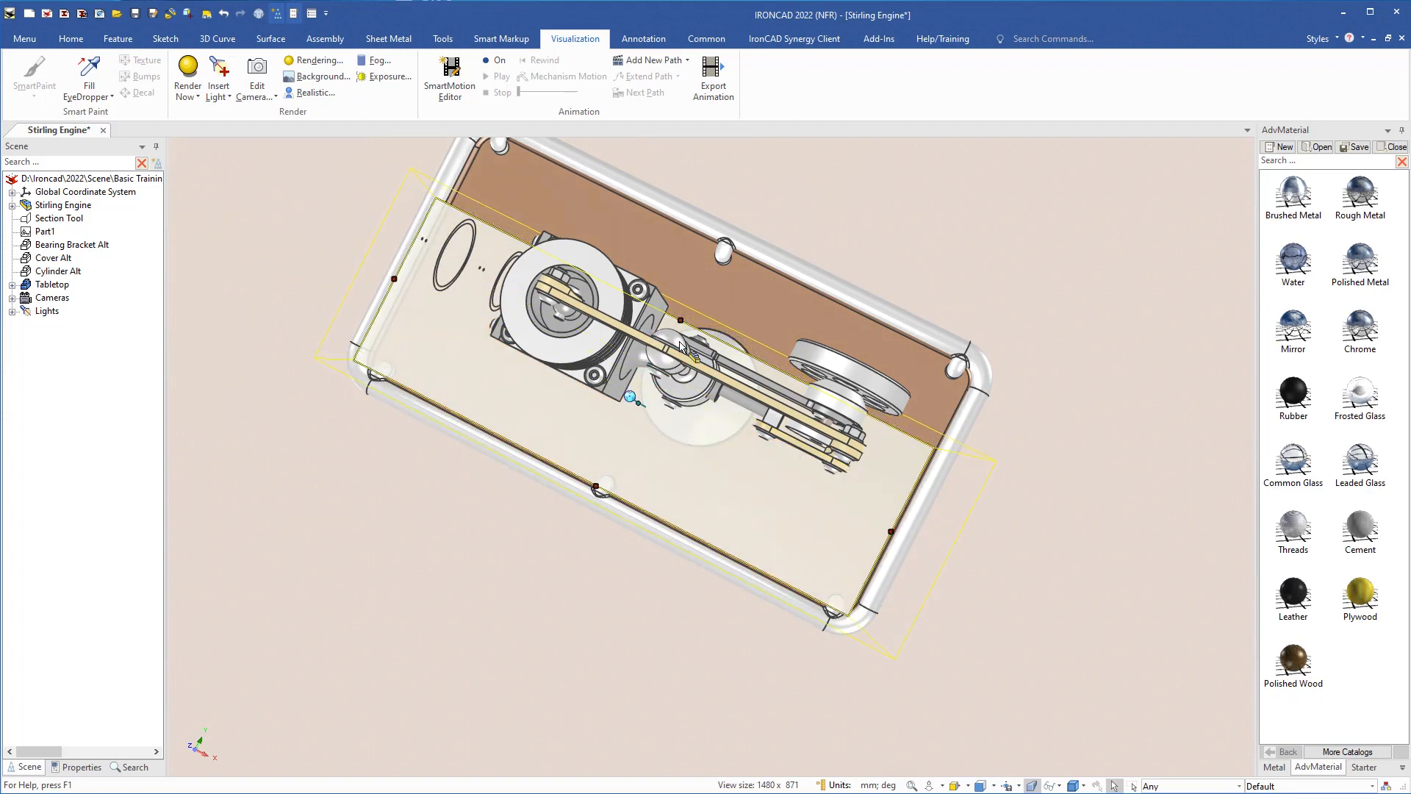
pyautogui.moveTo(681, 321); pyautogui.dragTo(720, 251)
# Raise the area light 400 mm straight up above the engine with the TriBall
pyautogui.moveTo(703, 456); pyautogui.dragTo(714, 339, button='middle')
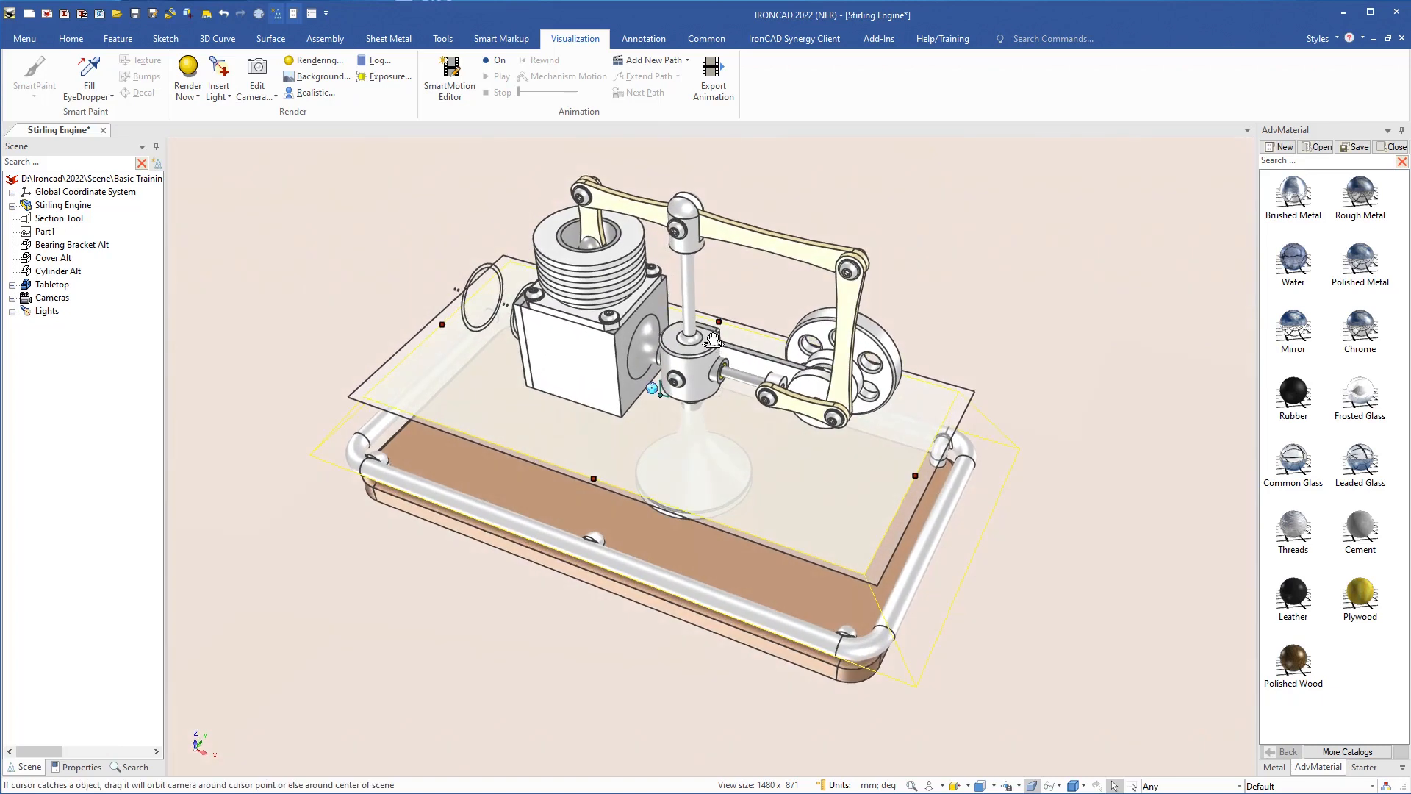
pyautogui.press('F10')
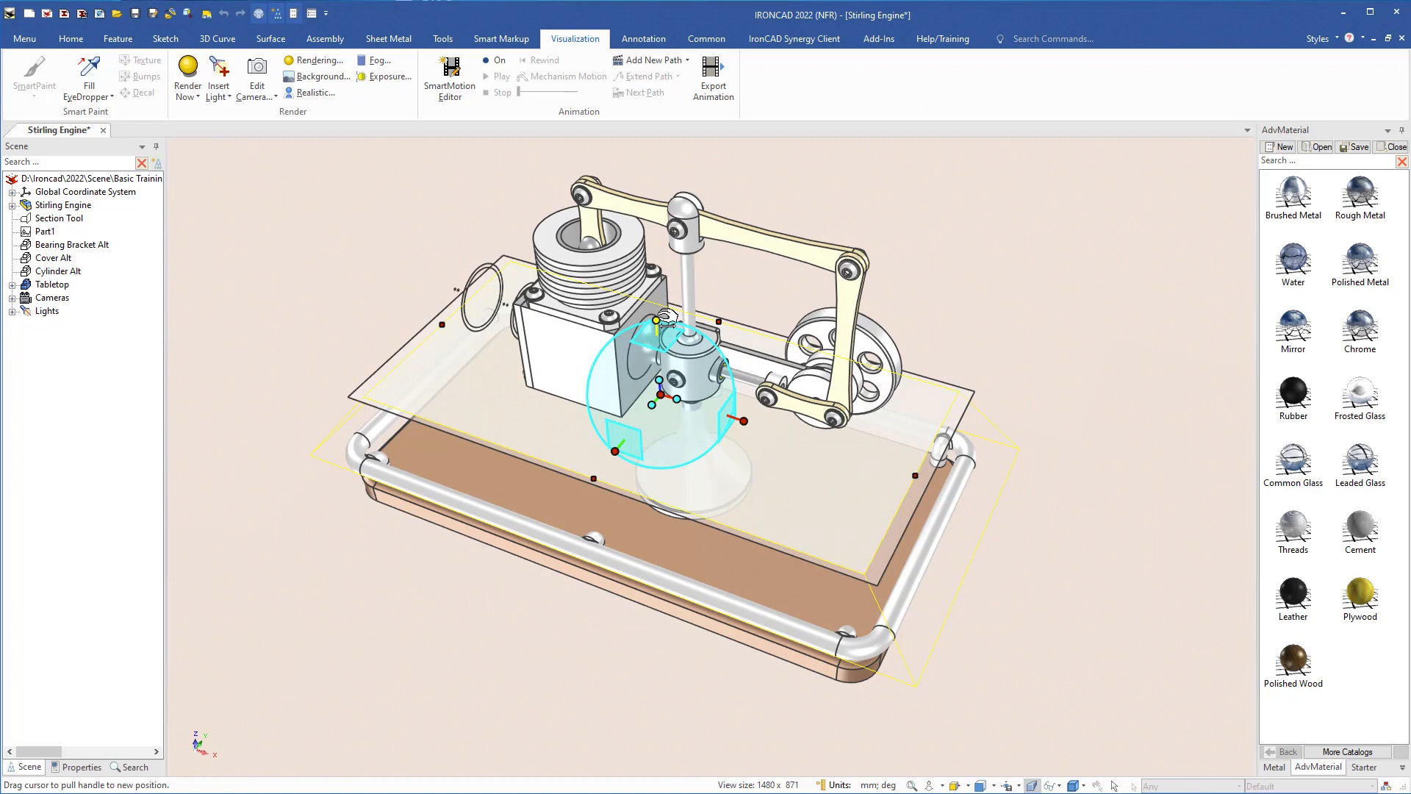
pyautogui.moveTo(662, 317); pyautogui.dragTo(649, 179)
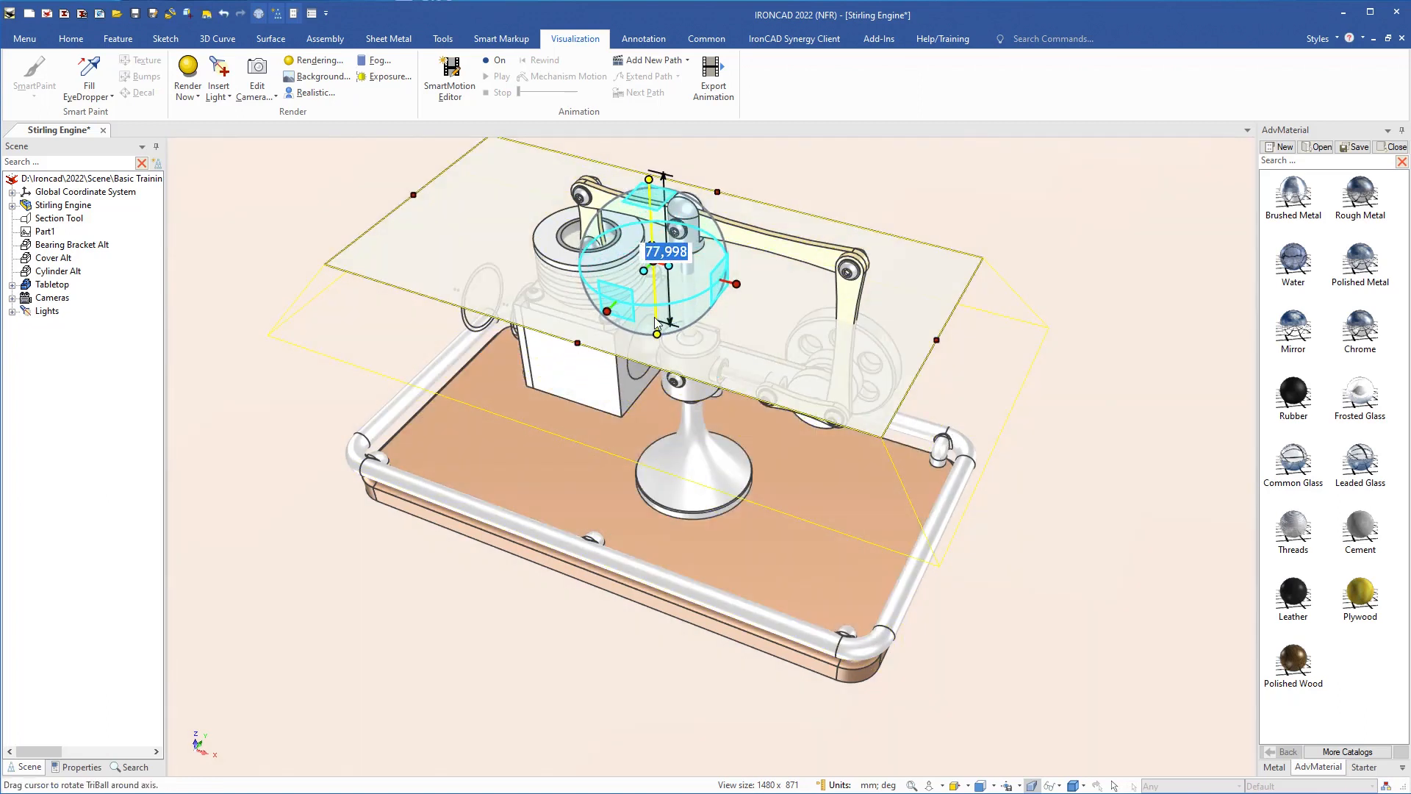
pyautogui.write('400')
pyautogui.press('Return')
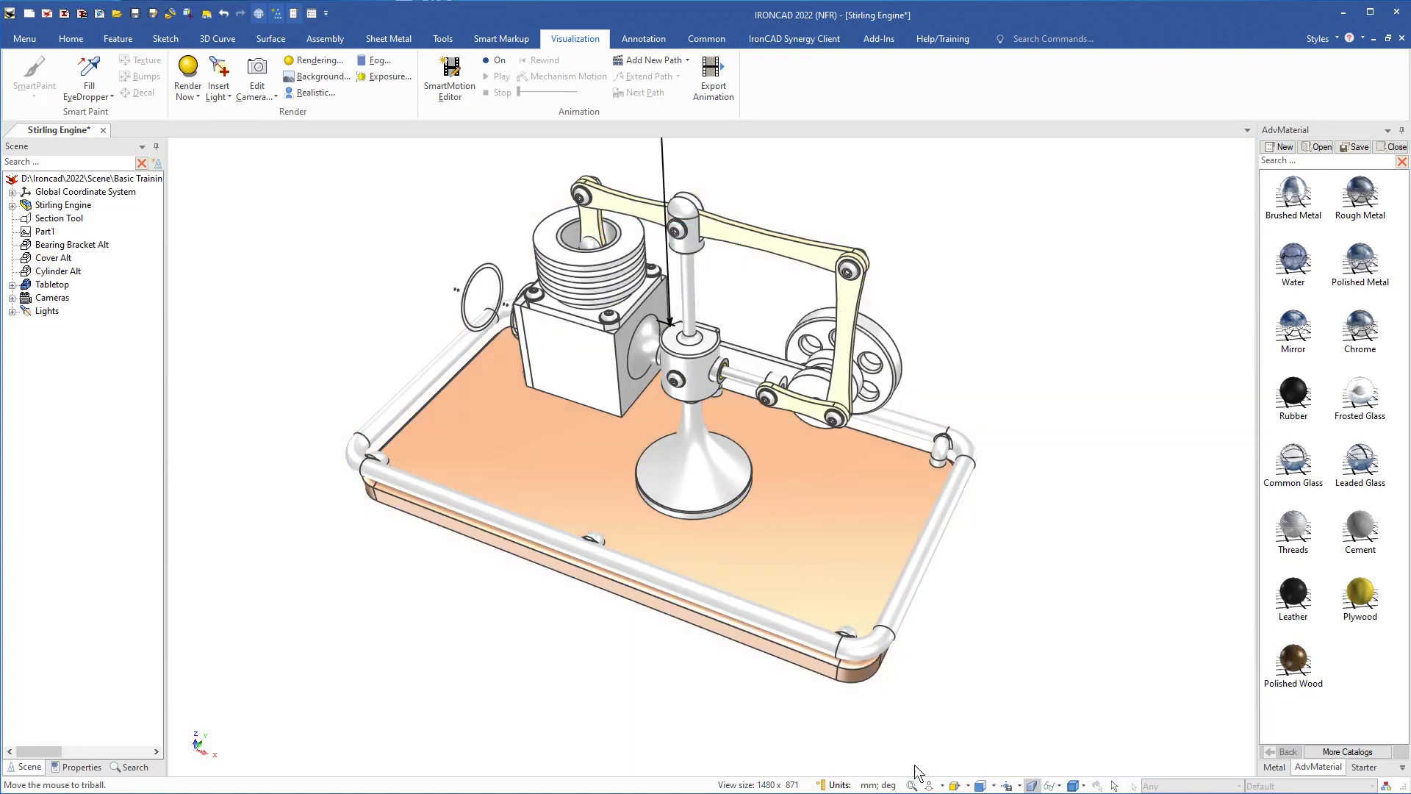
# Shift the area light 300 mm along the platform's length, towards the flywheel end, with the TriBall
pyautogui.click(929, 785)
pyautogui.moveTo(680, 454); pyautogui.dragTo(707, 768)
pyautogui.moveTo(698, 479); pyautogui.dragTo(716, 709)
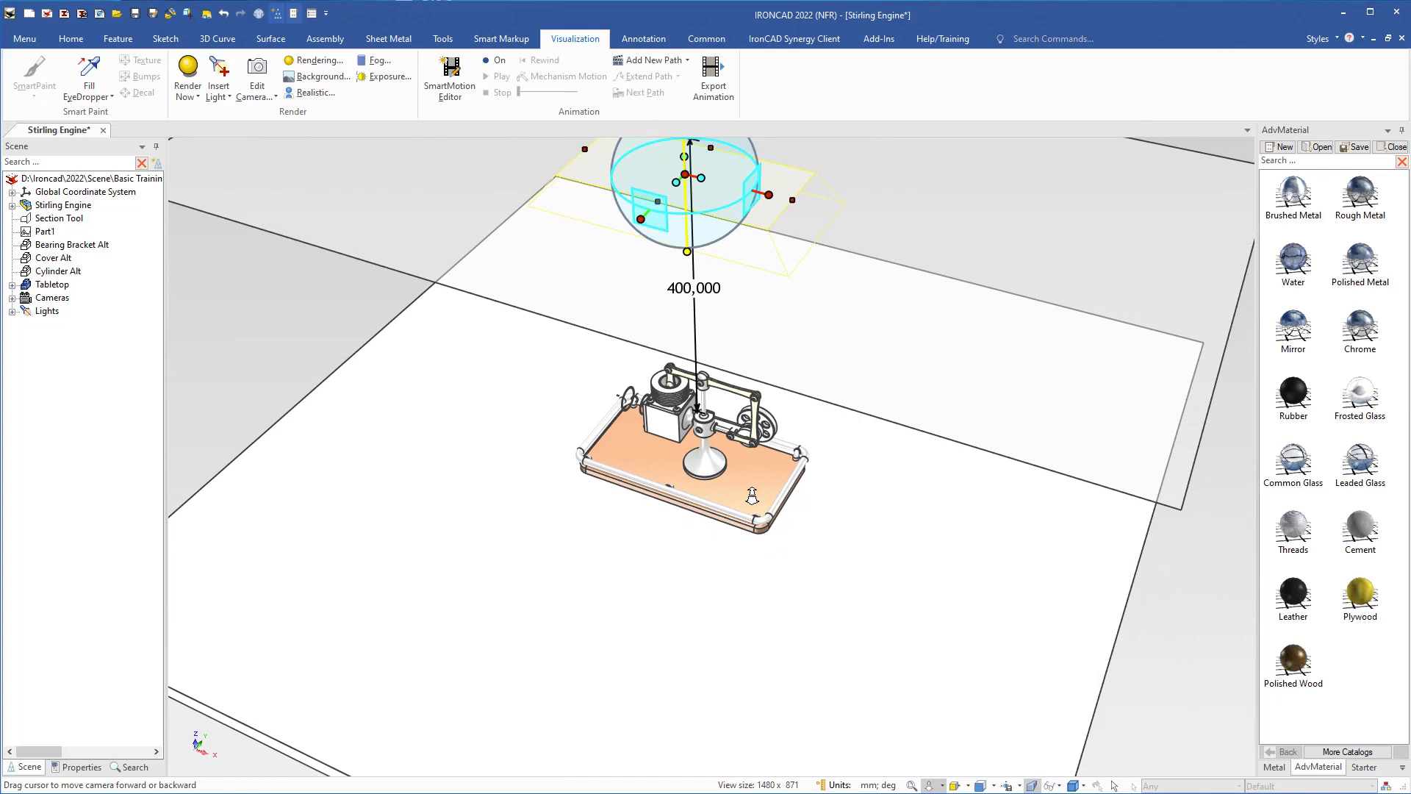
pyautogui.keyDown('shift'); pyautogui.moveTo(748, 511); pyautogui.dragTo(759, 603, button='middle'); pyautogui.keyUp('shift')
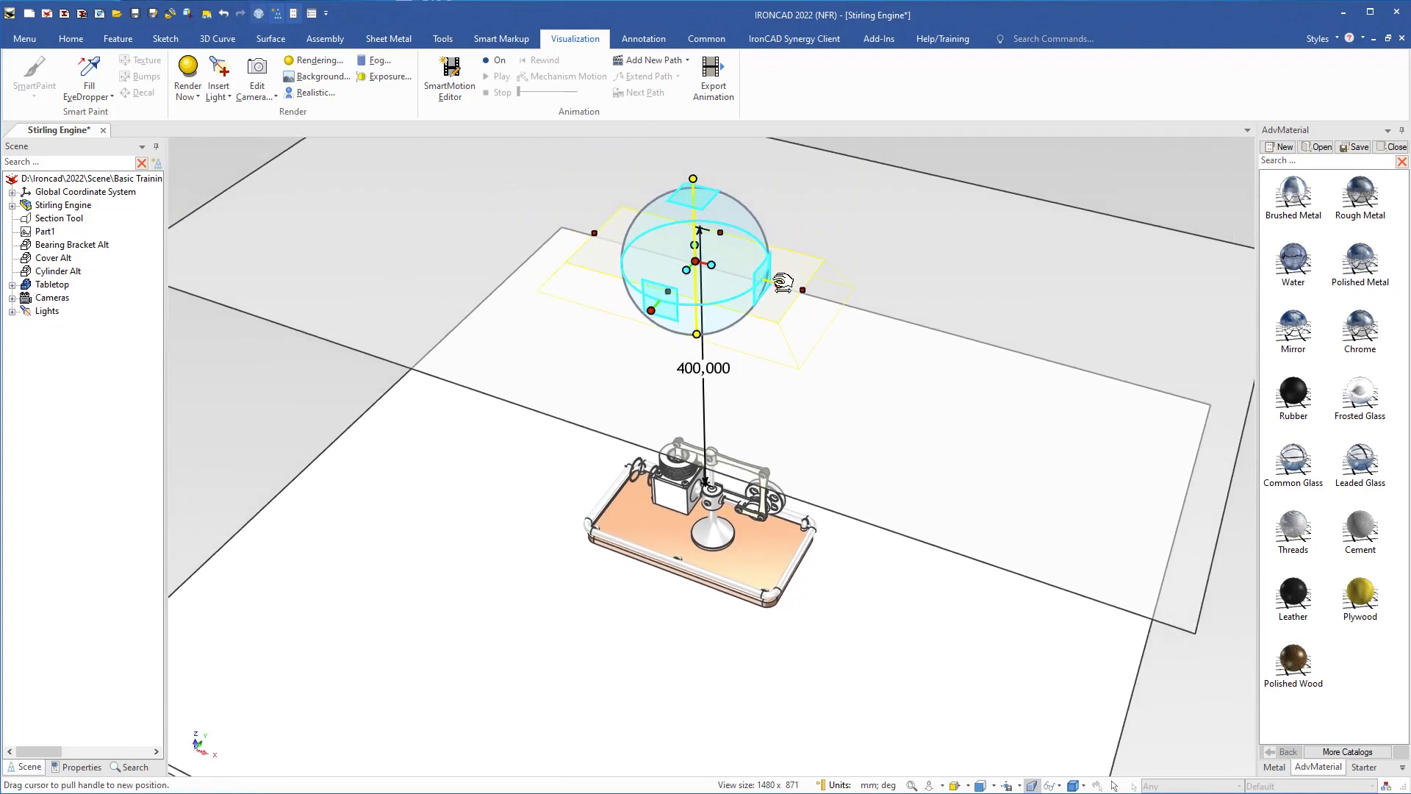
pyautogui.moveTo(779, 283); pyautogui.dragTo(992, 339)
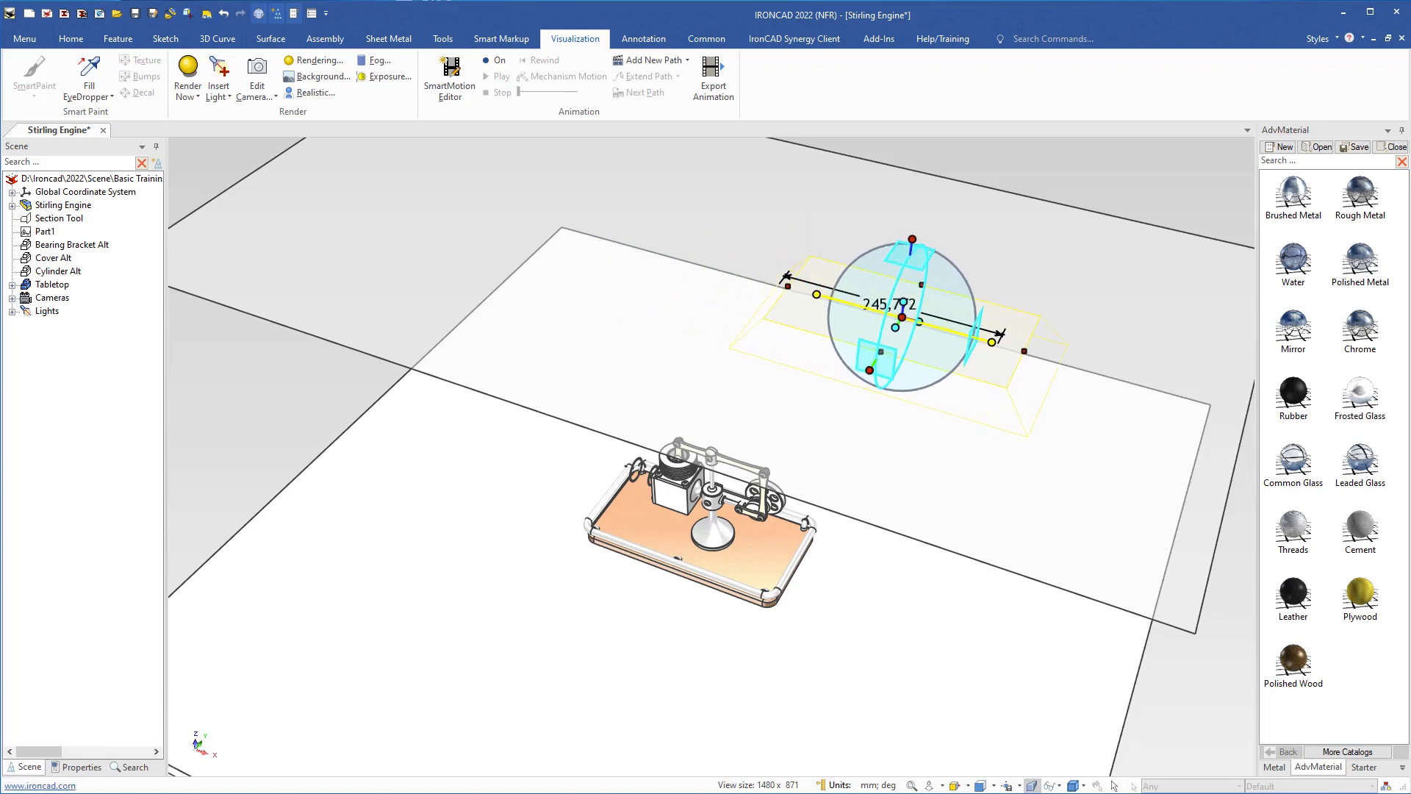
pyautogui.write('300')
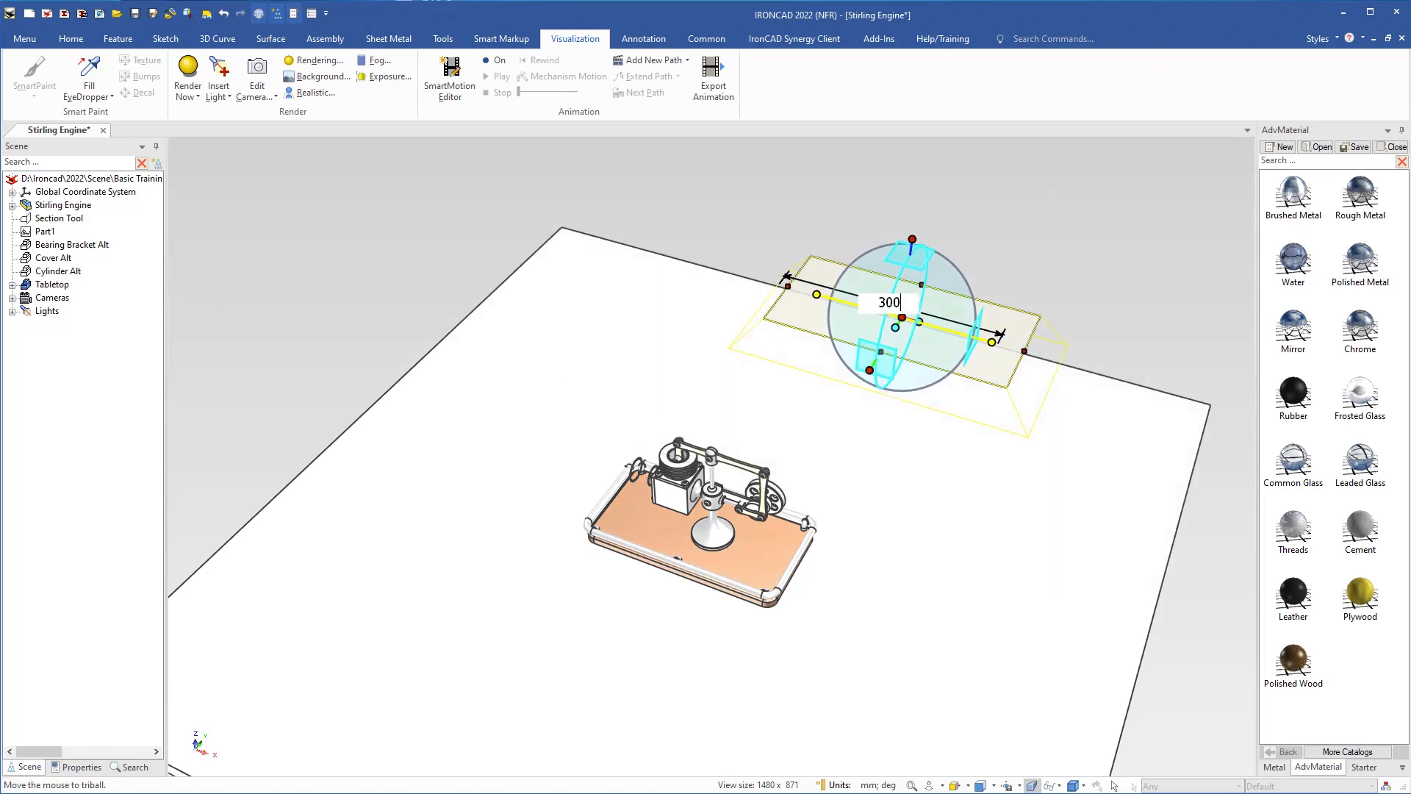
pyautogui.press('Return')
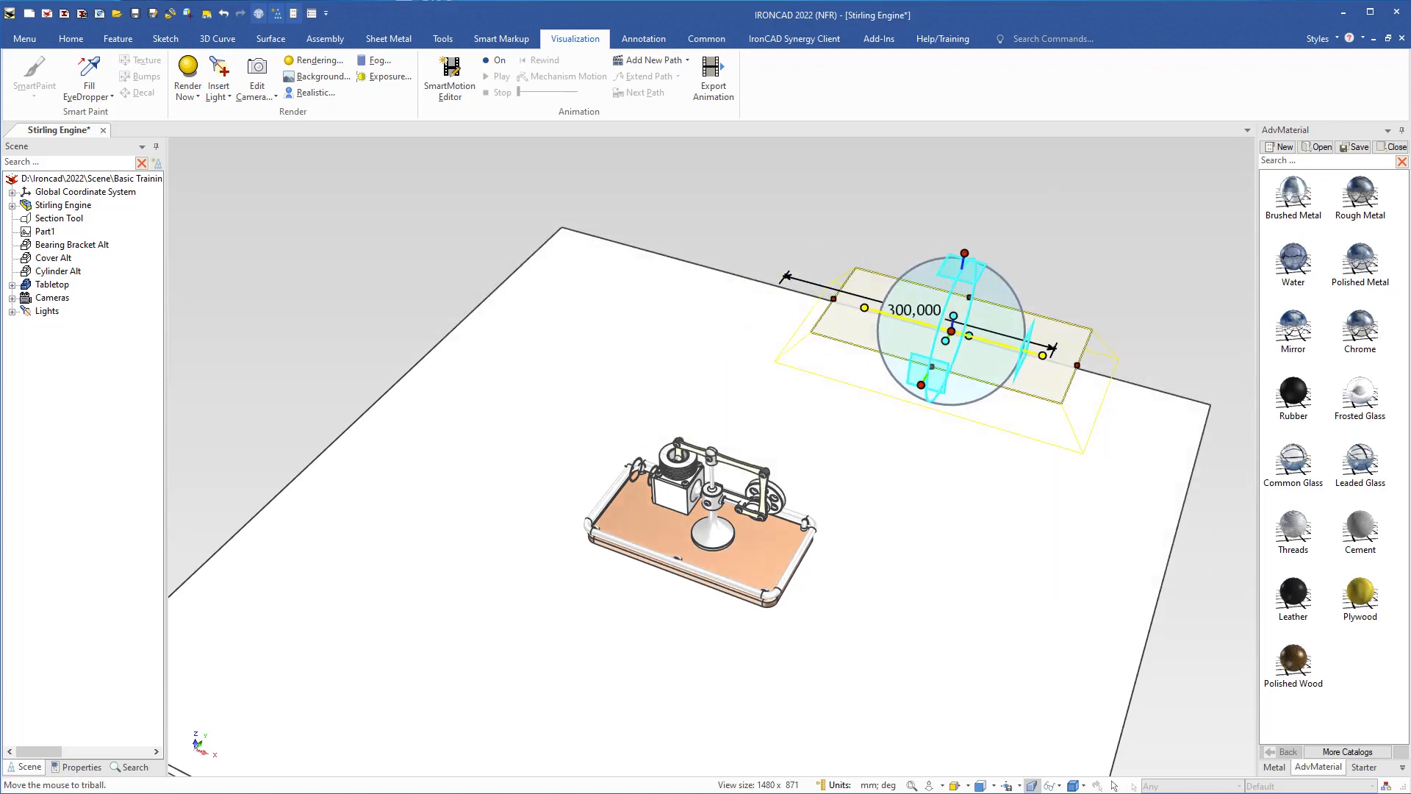
# Rotate the area light 90 degrees about its vertical axis and close the TriBall
pyautogui.click(964, 252)
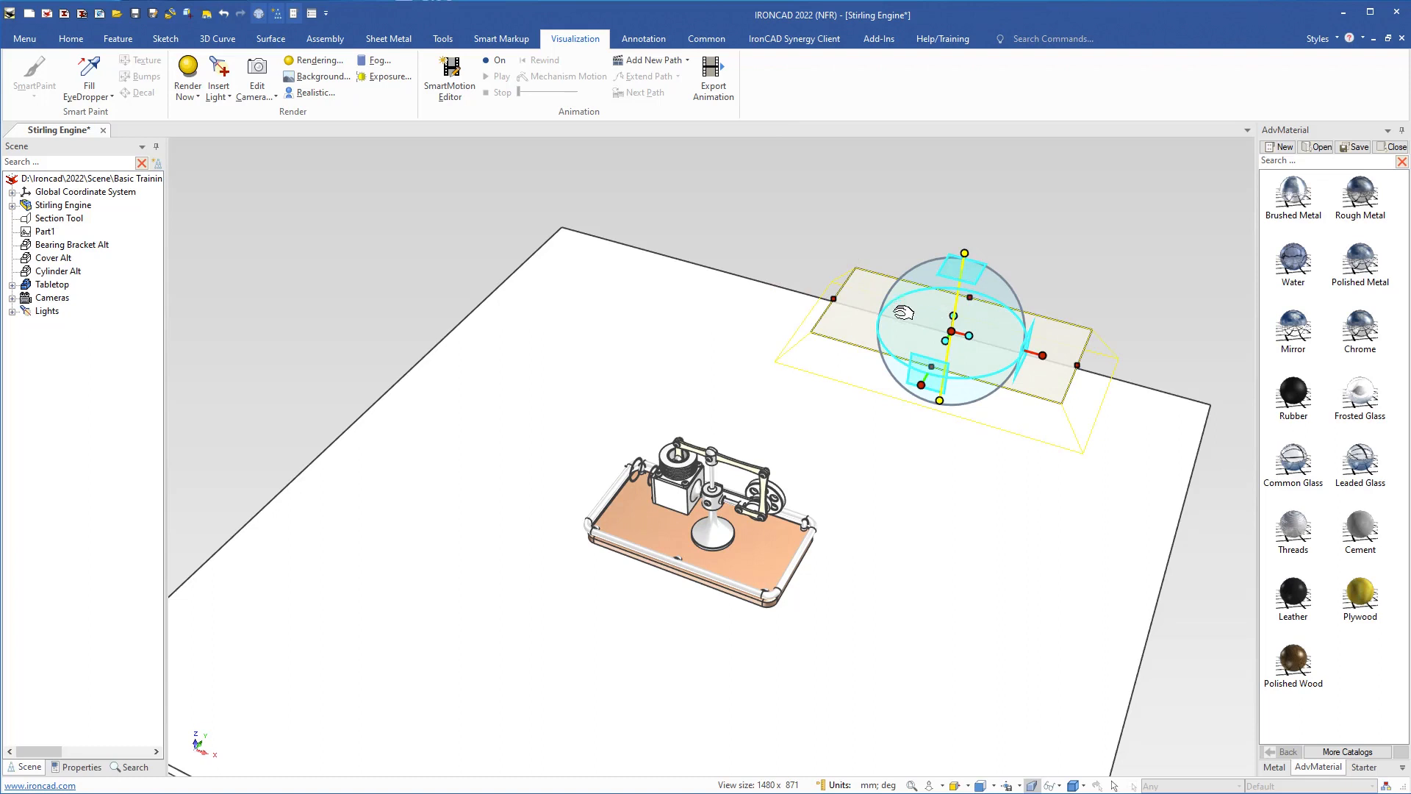
pyautogui.moveTo(896, 325); pyautogui.dragTo(964, 354)
pyautogui.write('90')
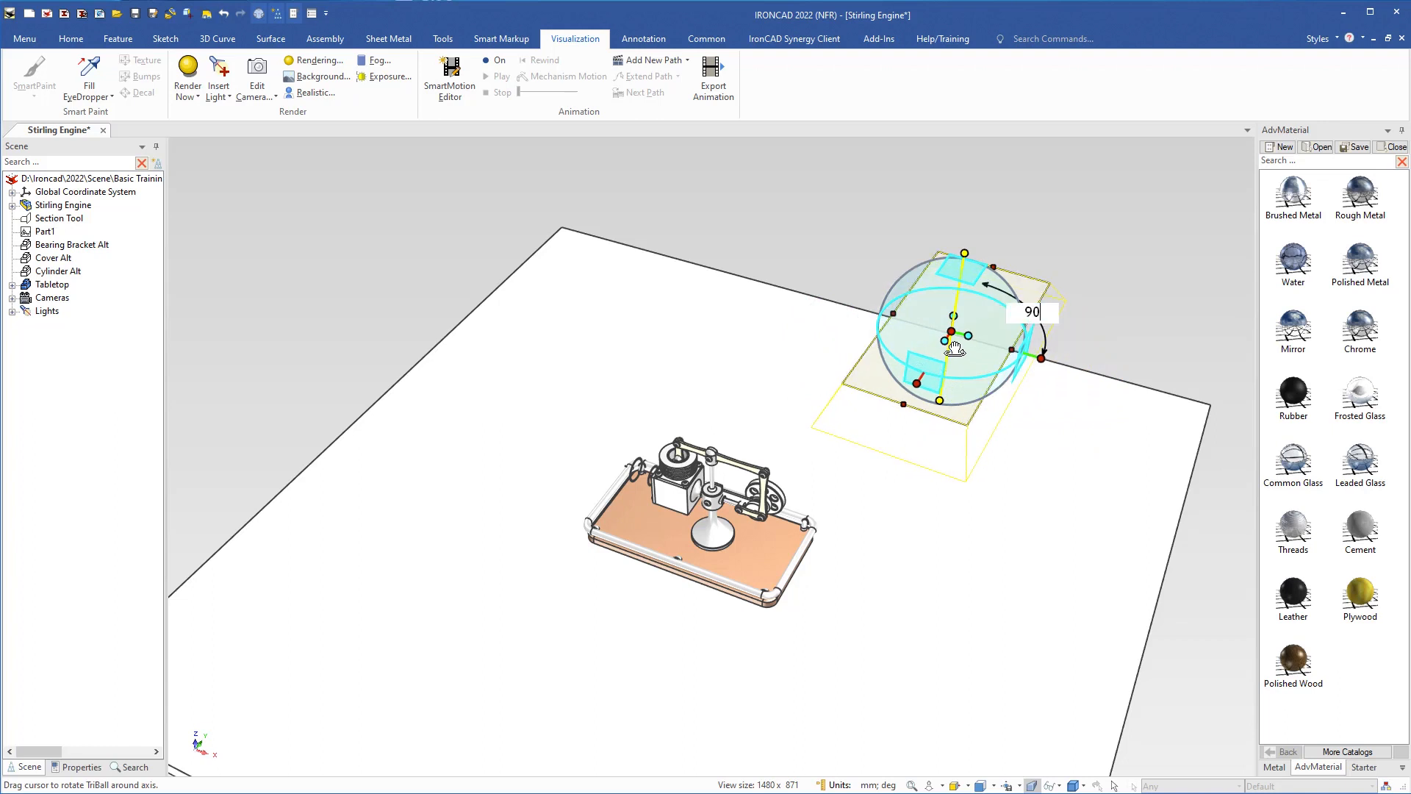
pyautogui.press('Return')
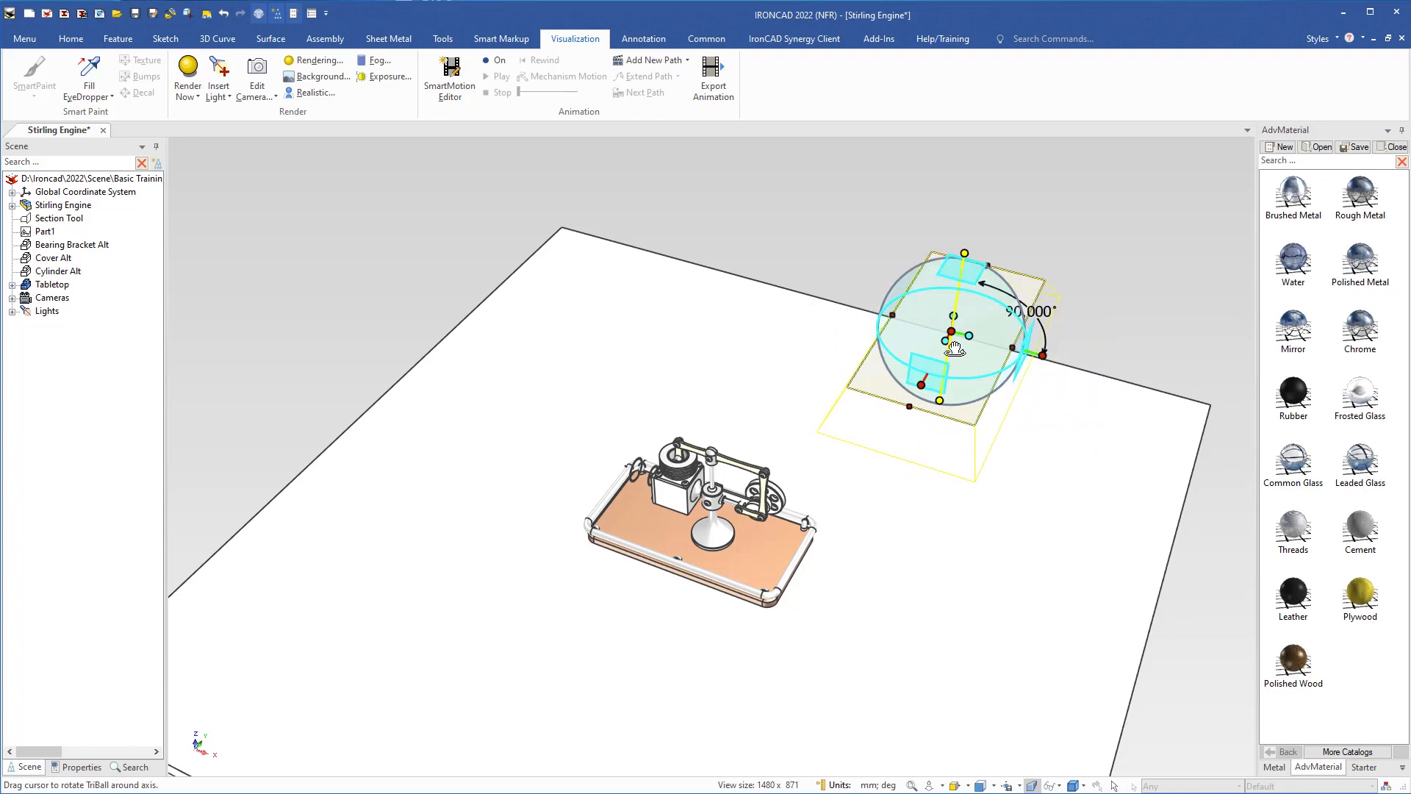
pyautogui.press('F10')
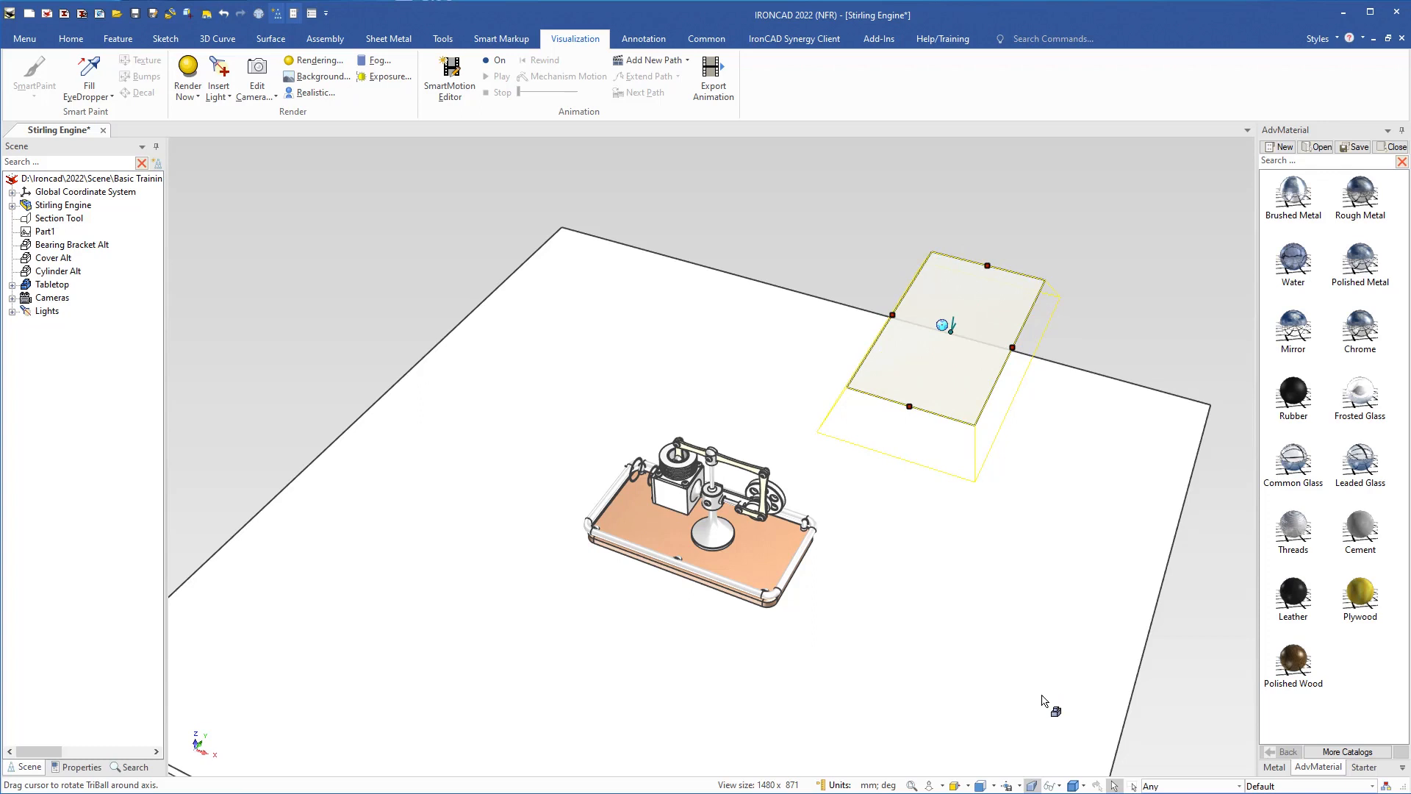
# Render the scene from the Product Image camera to check the area light, and close the rendering
pyautogui.click(1021, 786)
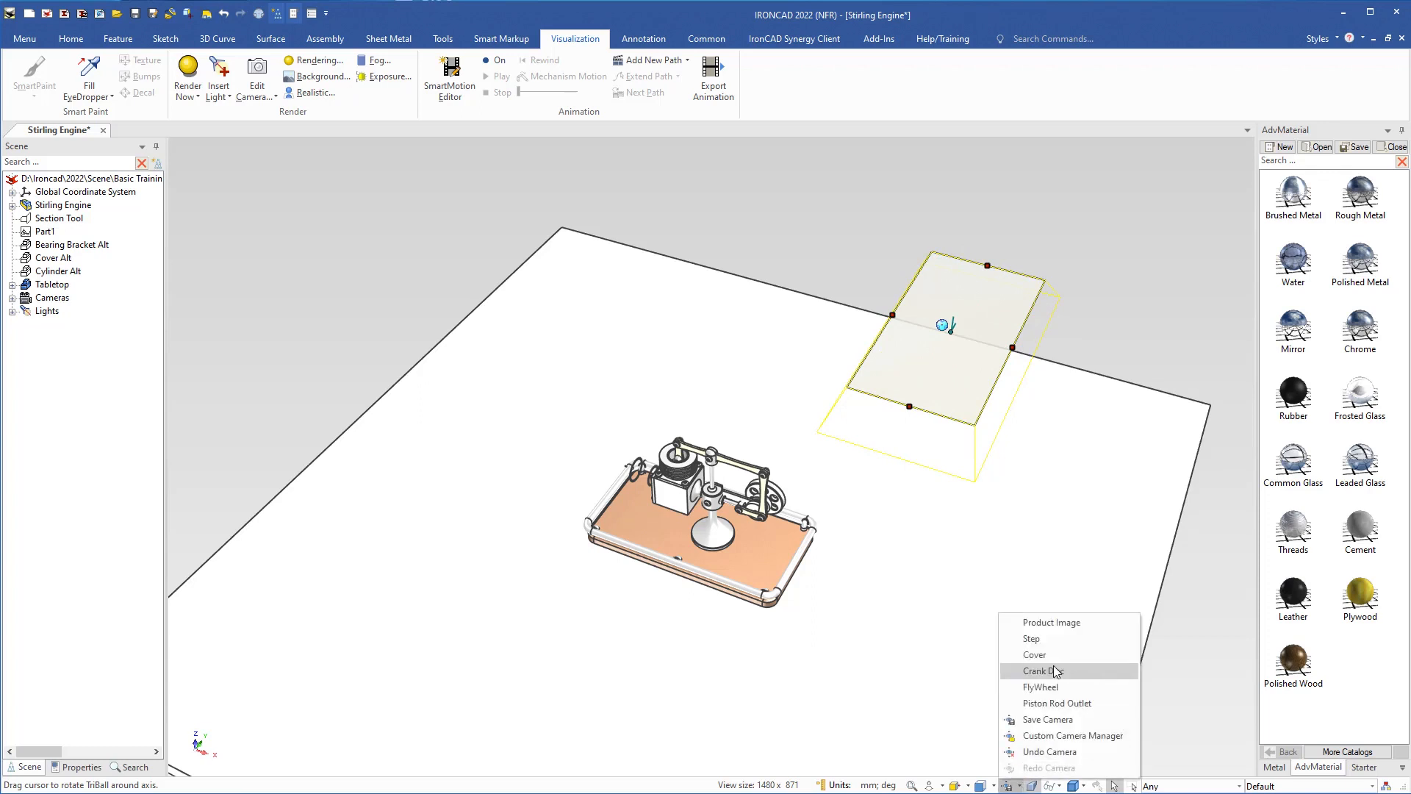
pyautogui.click(1063, 630)
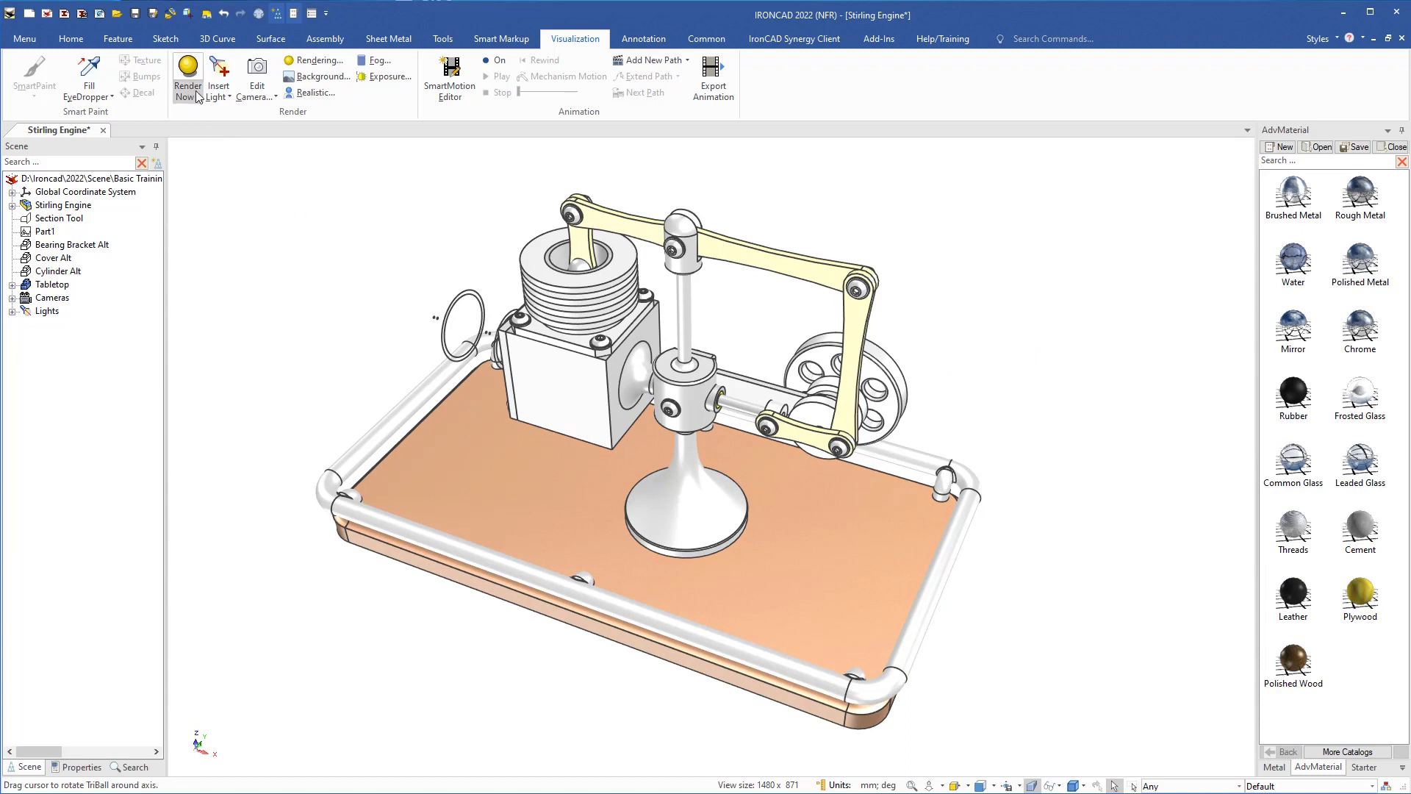
pyautogui.click(188, 68)
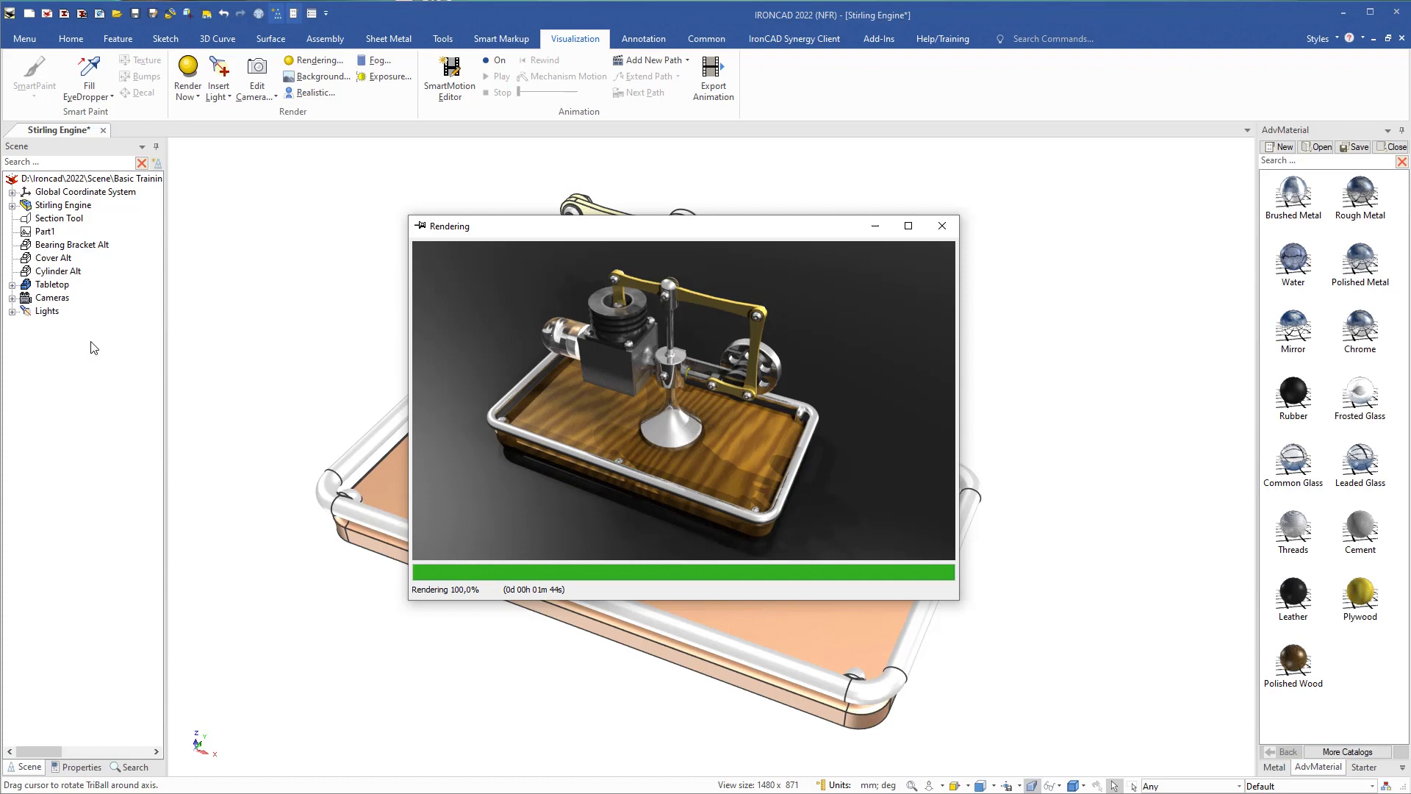
pyautogui.click(942, 228)
pyautogui.click(744, 446)
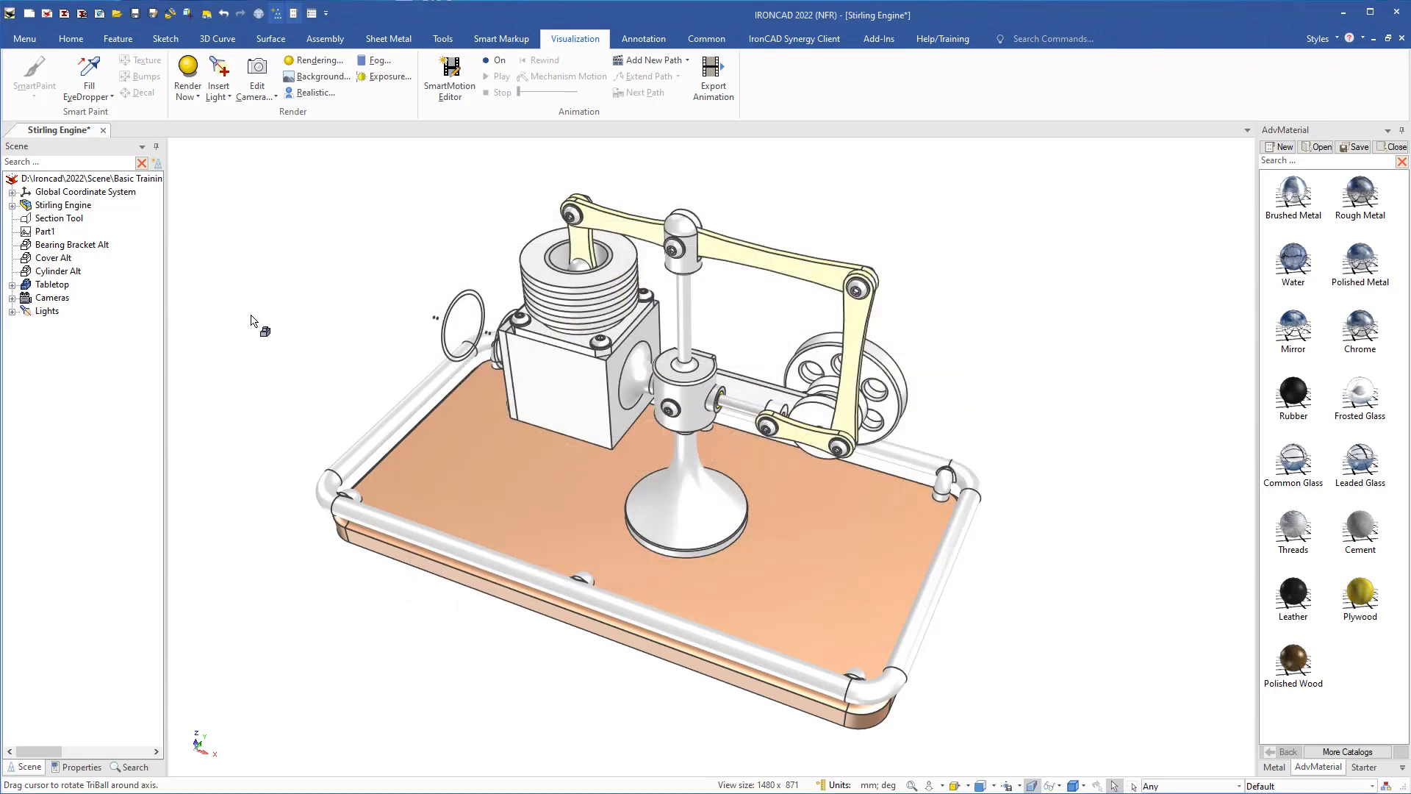
# Turn off Cast Shadows for DirLight1, DirLight2, DirLight3 and DirLight4
pyautogui.click(12, 311)
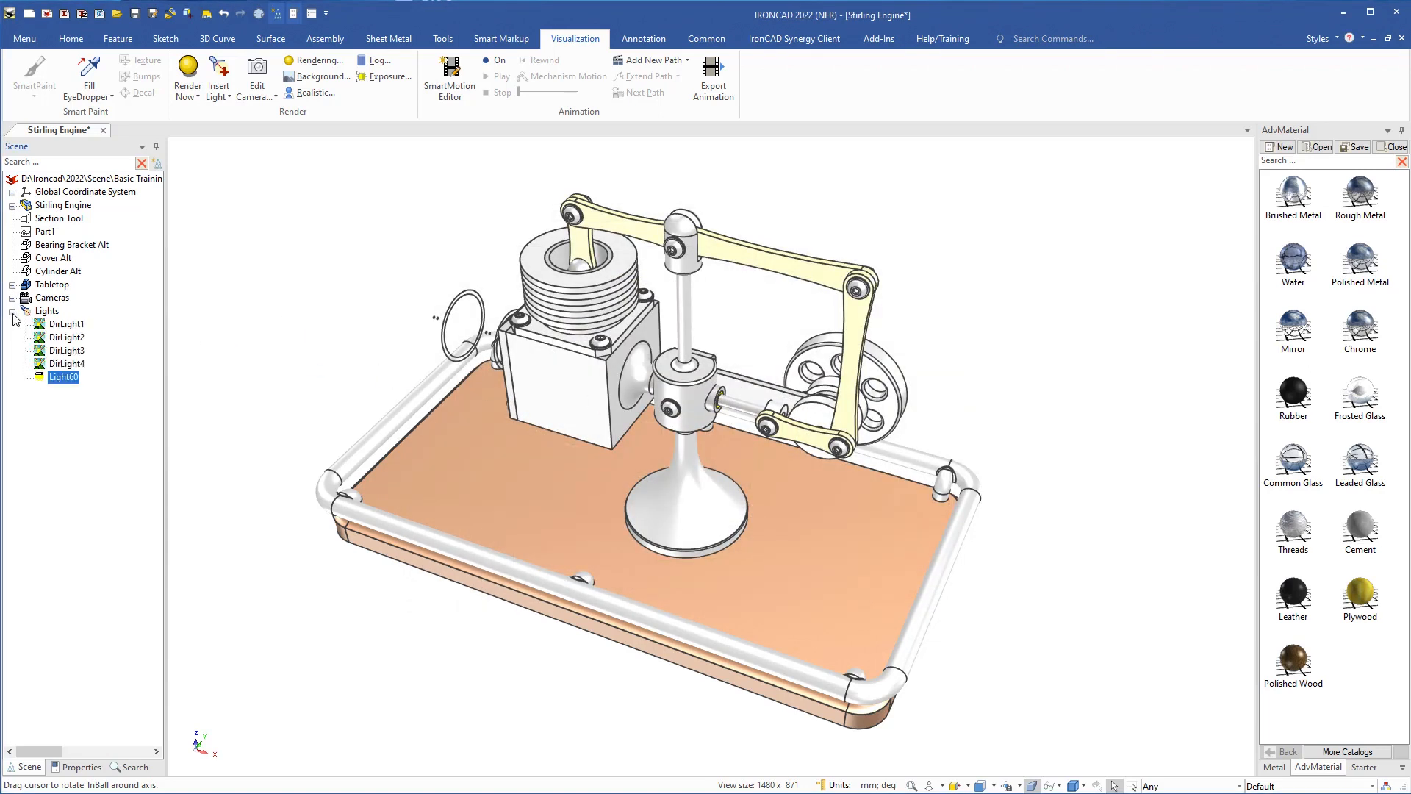
pyautogui.rightClick(53, 329)
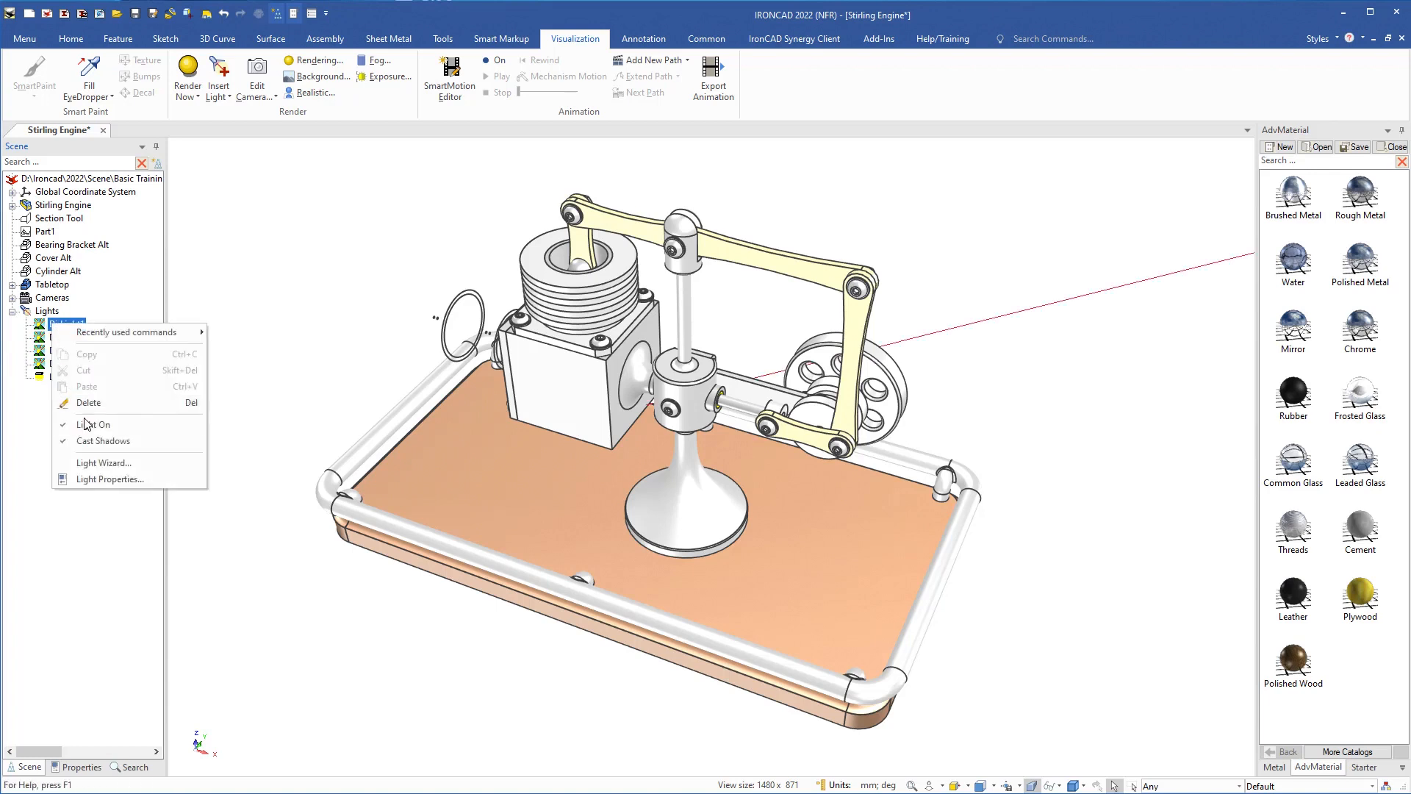
pyautogui.click(91, 442)
pyautogui.rightClick(54, 339)
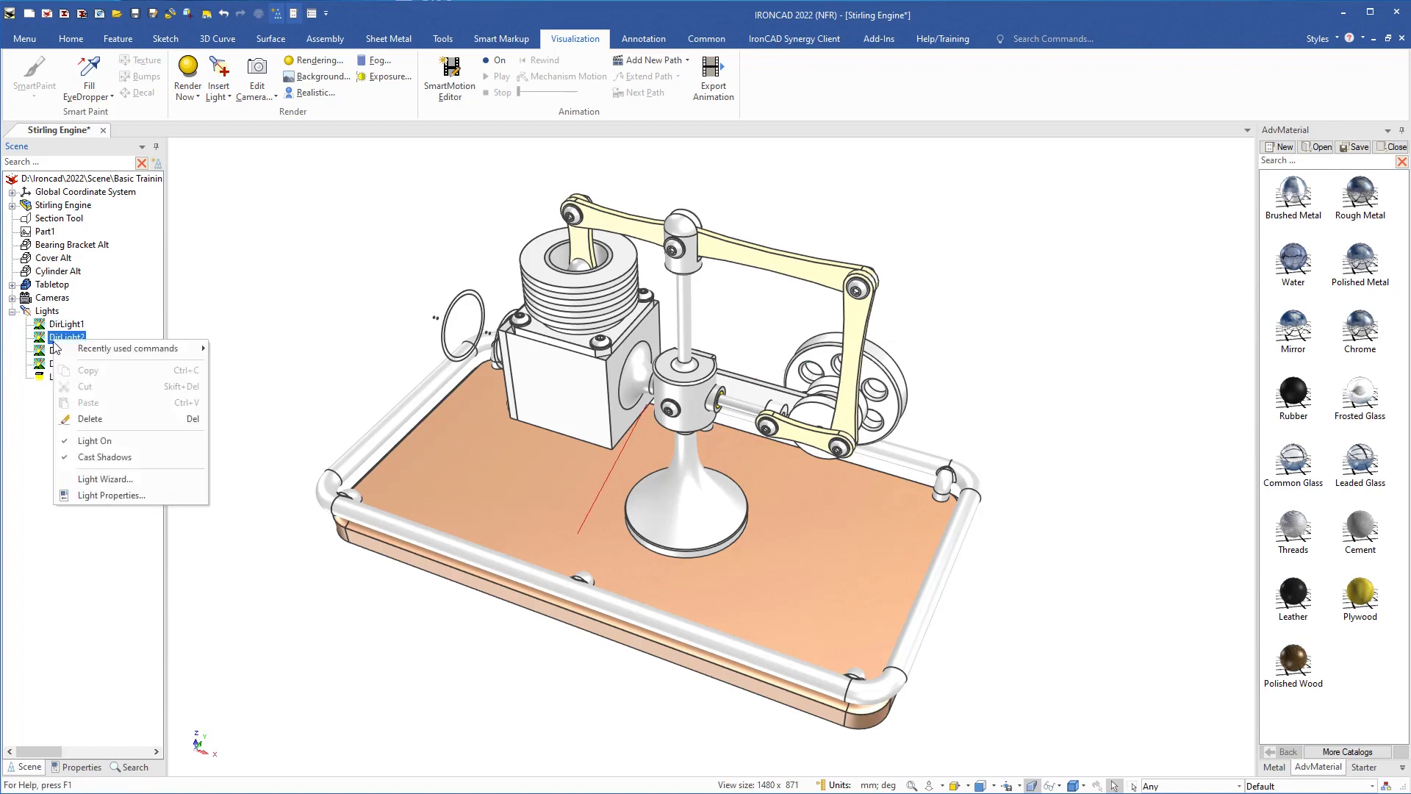
pyautogui.click(96, 452)
pyautogui.rightClick(65, 351)
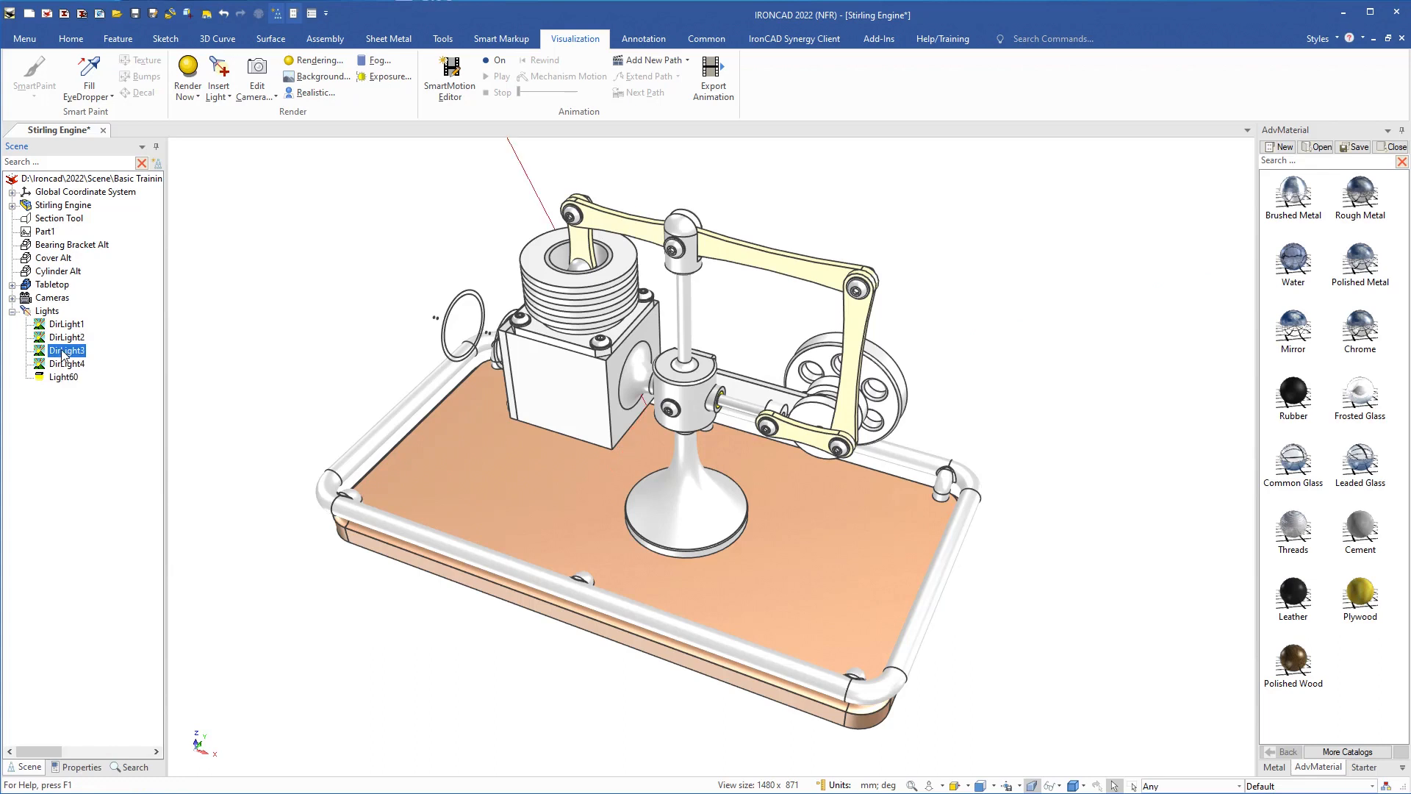
pyautogui.click(101, 465)
pyautogui.rightClick(59, 365)
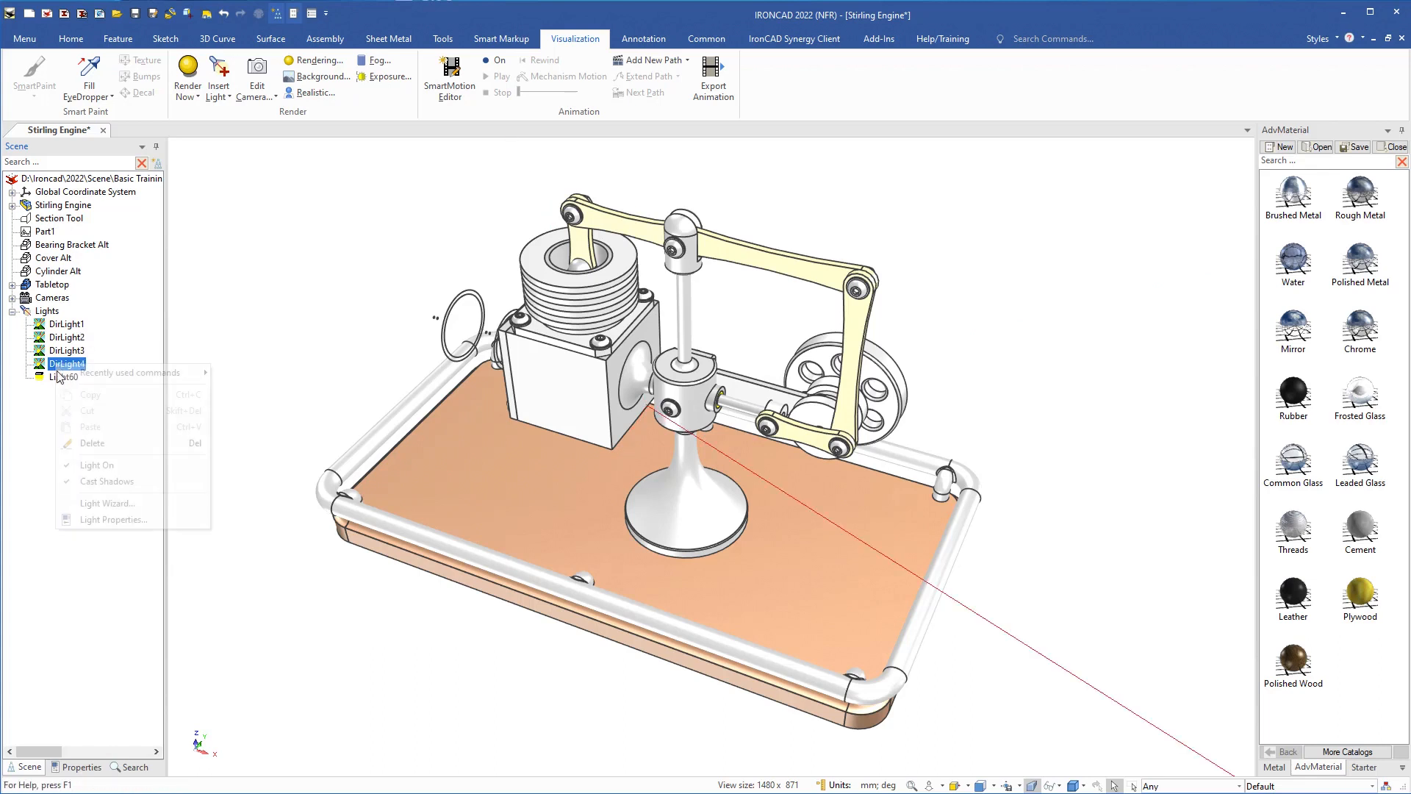
pyautogui.click(96, 476)
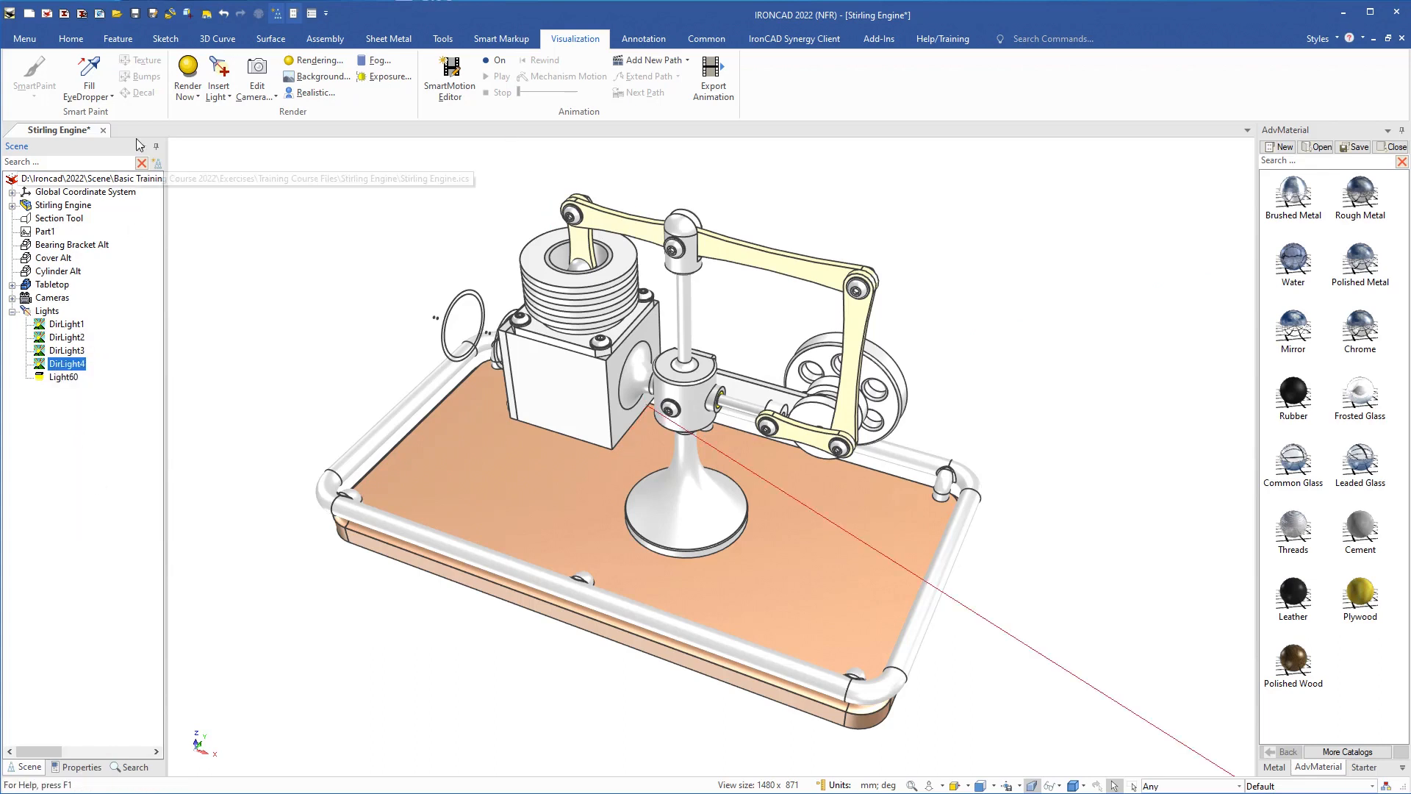
# Set the rendering image to a custom size of 1080 by 720 in the advanced rendering properties
pyautogui.click(198, 97)
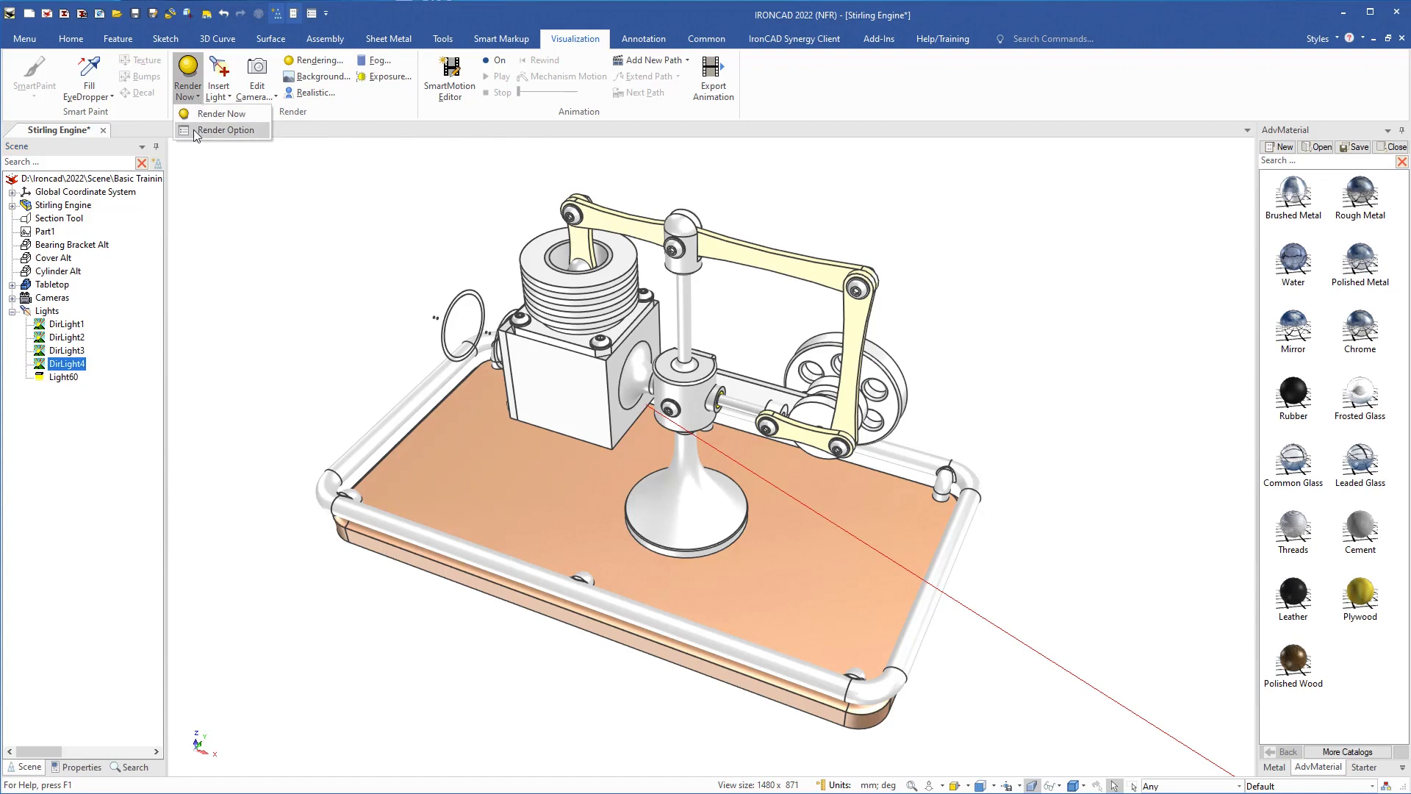
pyautogui.click(206, 130)
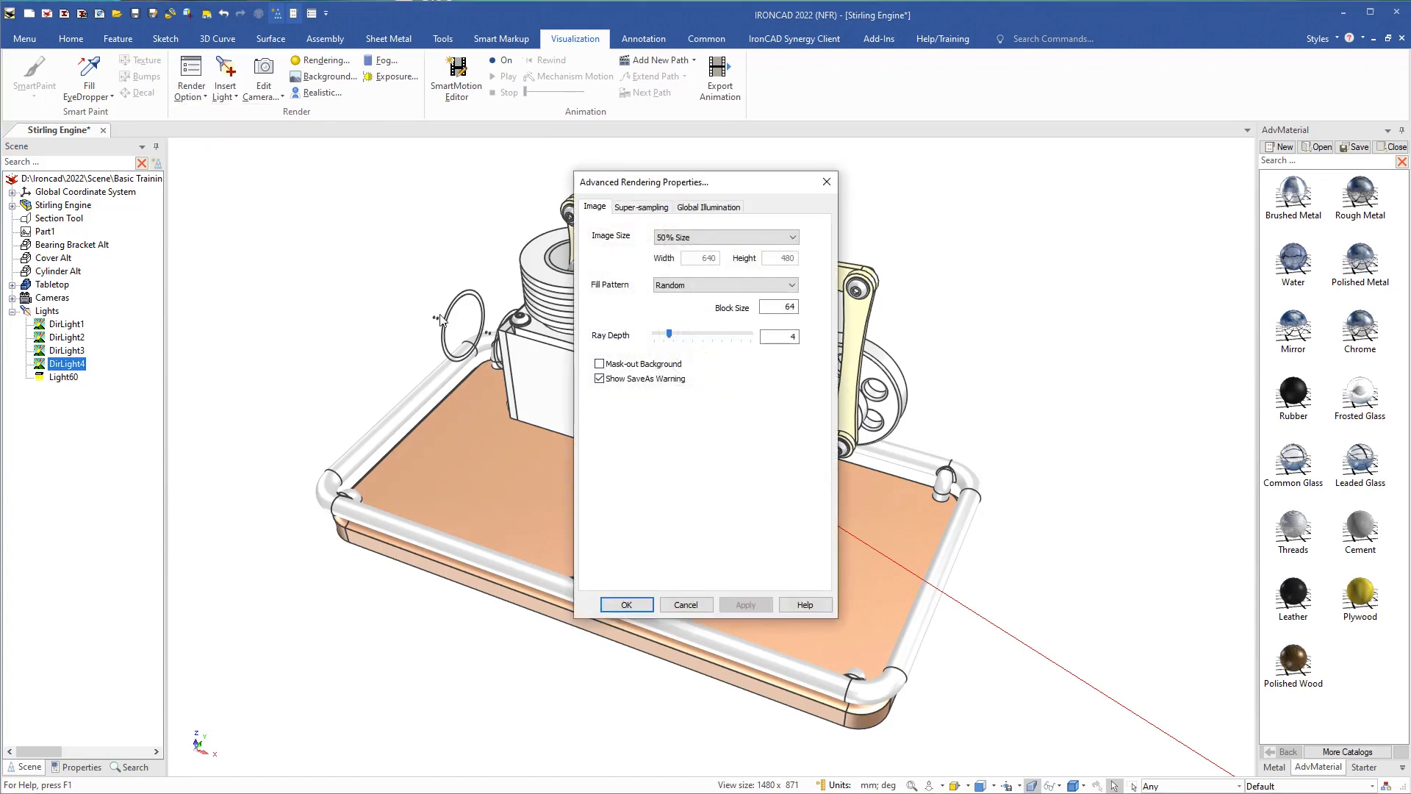
pyautogui.click(689, 238)
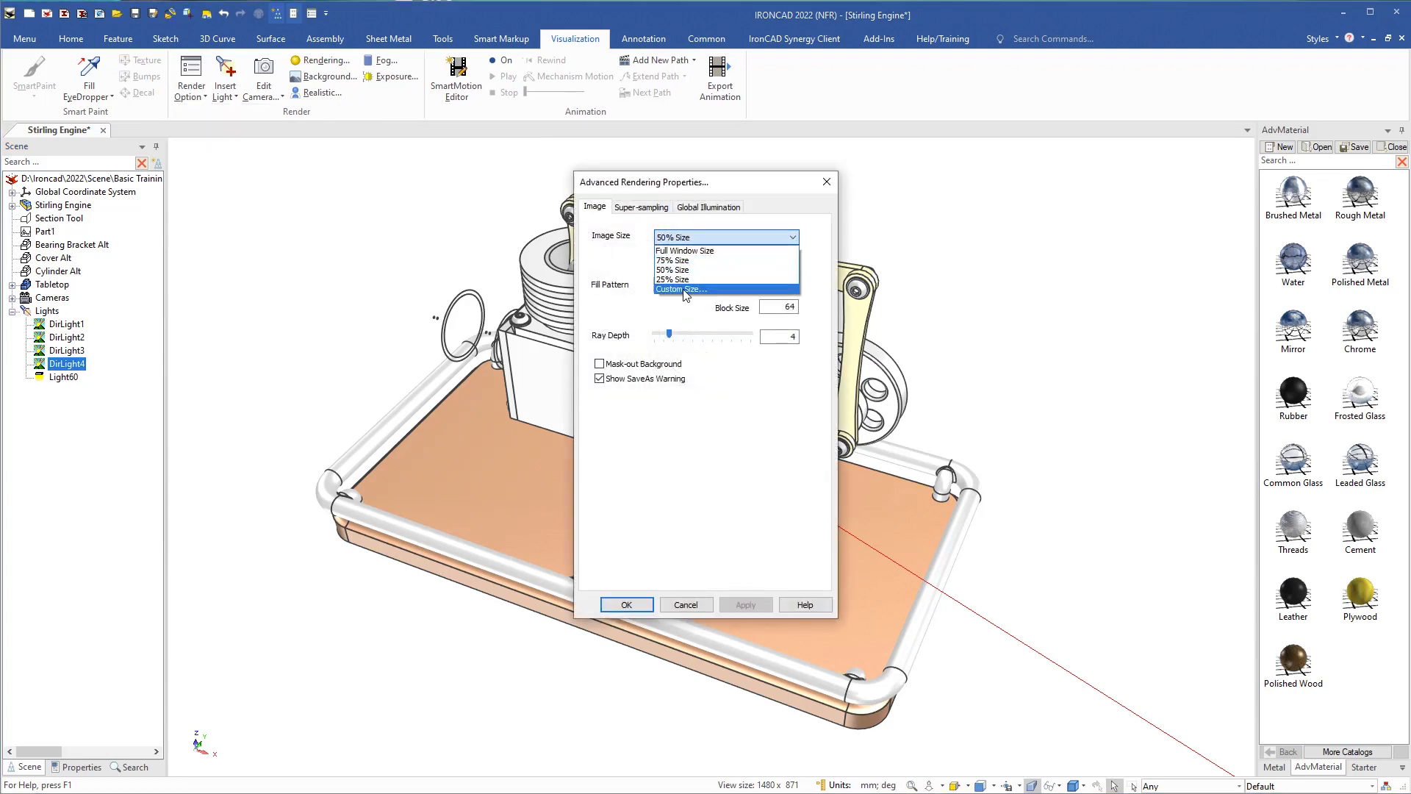
pyautogui.click(690, 297)
pyautogui.doubleClick(718, 258)
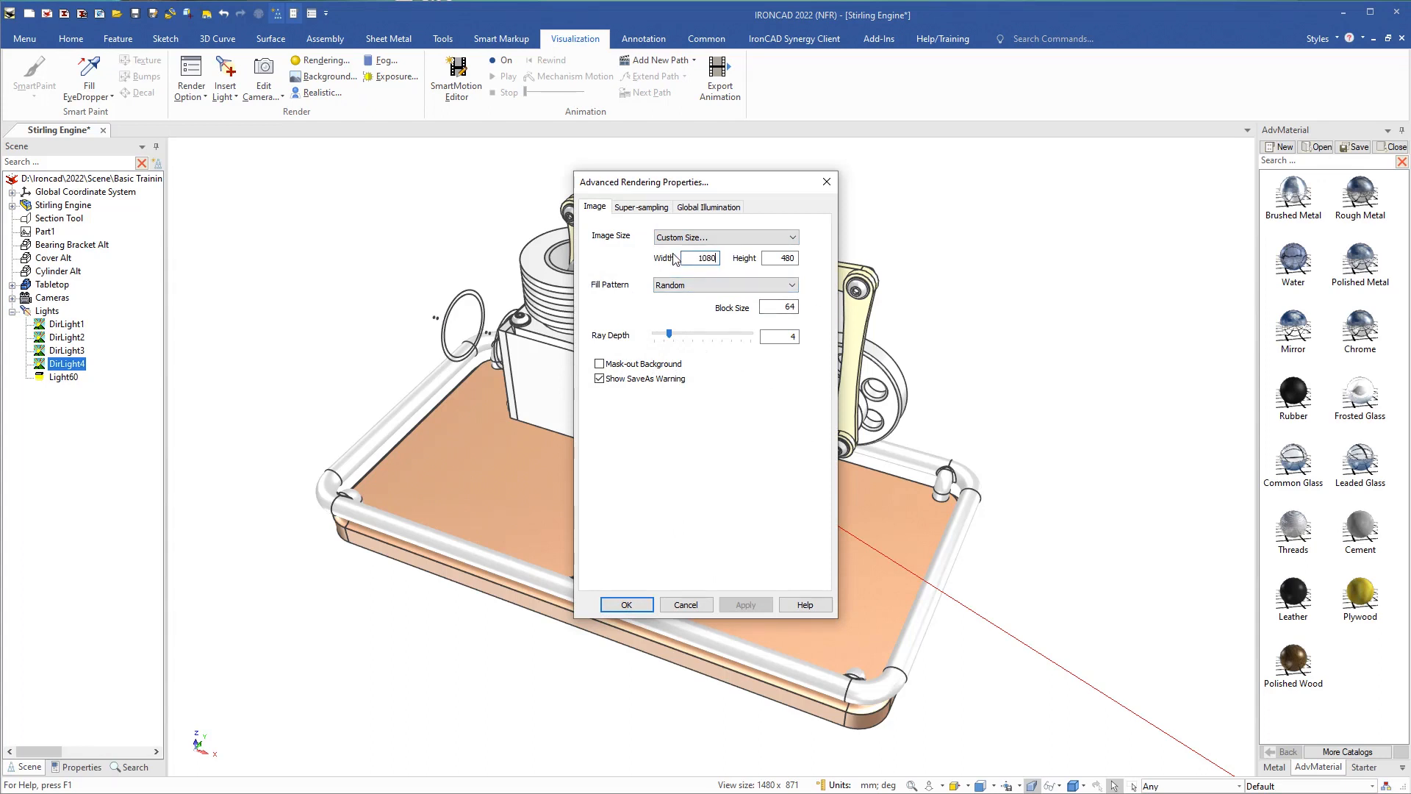
pyautogui.doubleClick(783, 258)
pyautogui.write('720')
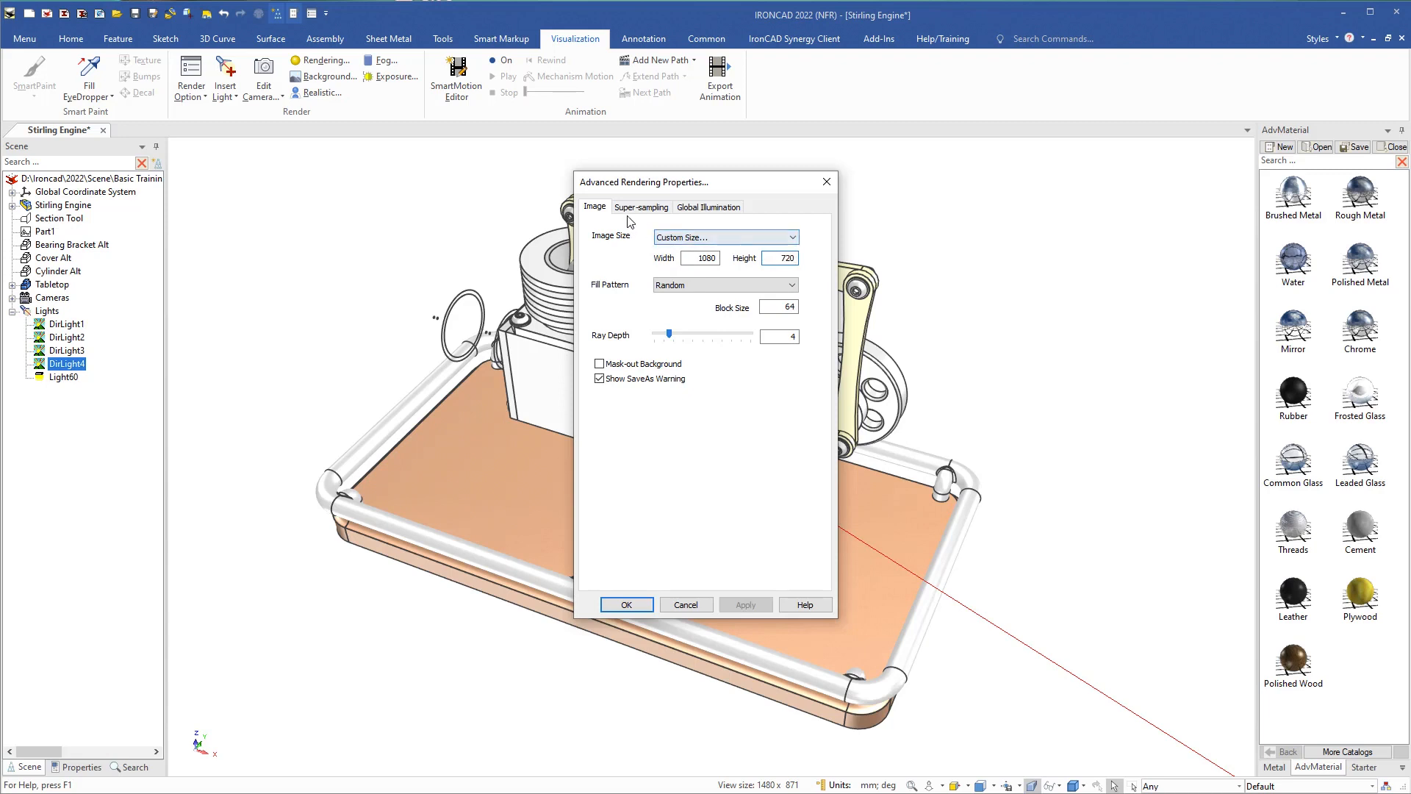
# Change the super-sampling quality preset, recheck the custom image size and apply the advanced rendering properties
pyautogui.click(637, 209)
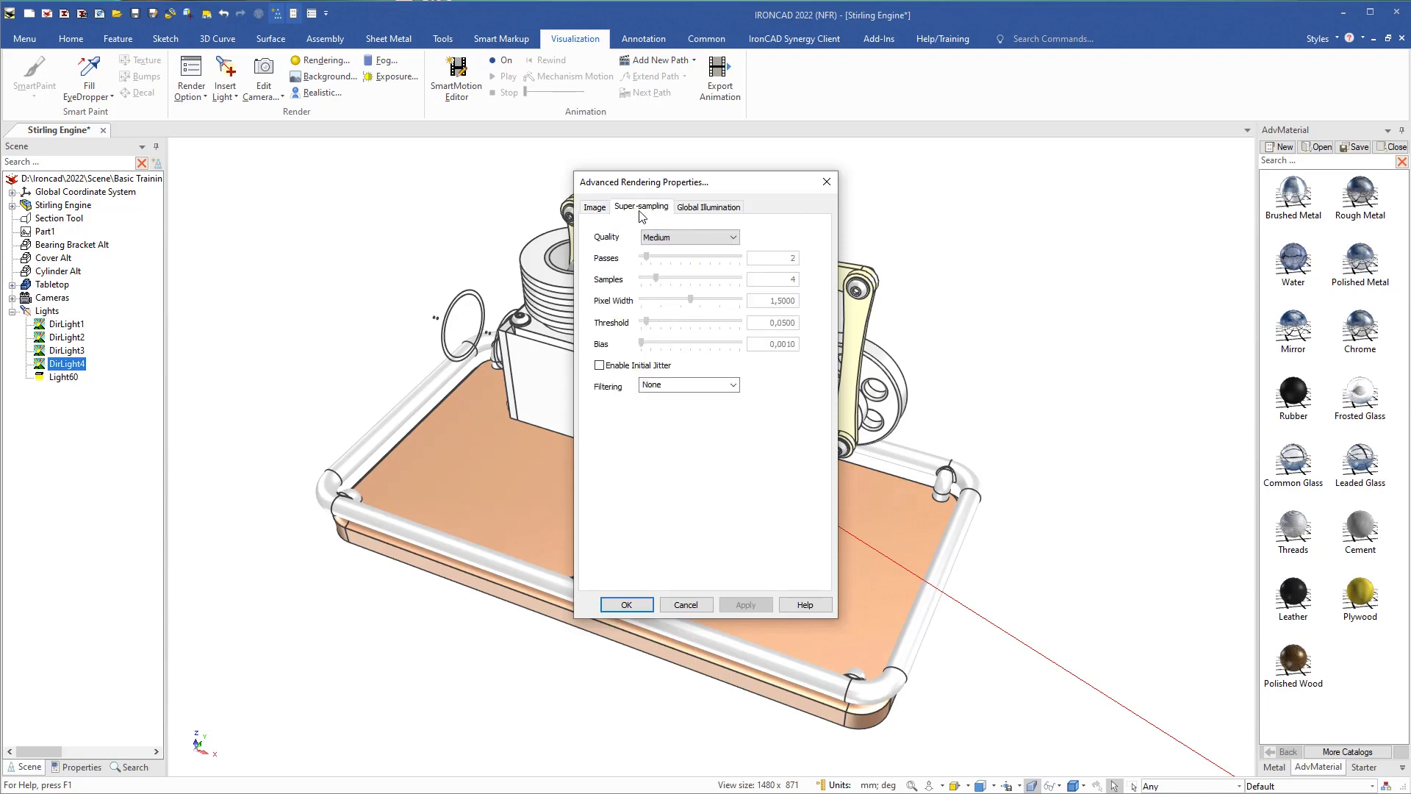
pyautogui.click(671, 238)
pyautogui.click(700, 279)
pyautogui.click(595, 209)
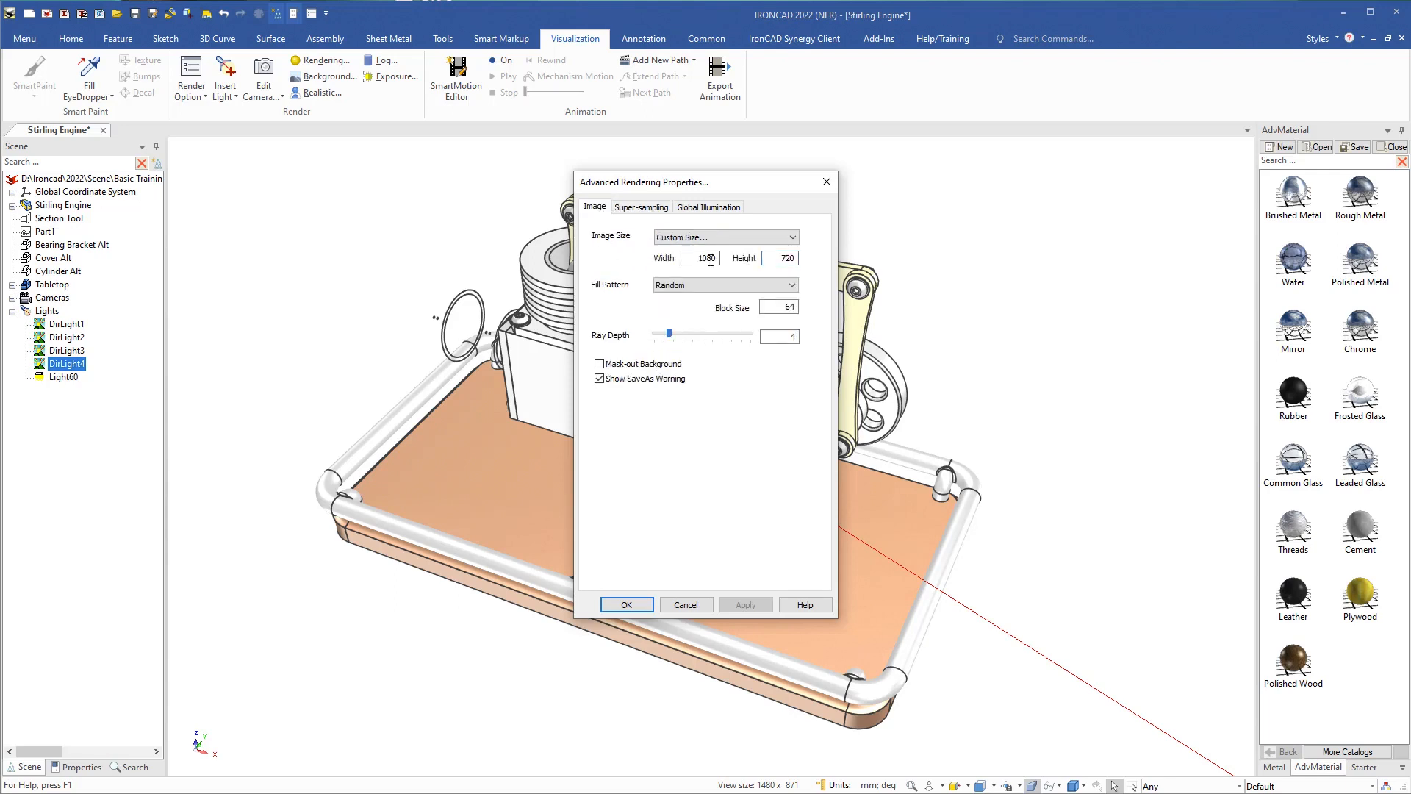
pyautogui.click(780, 258)
pyautogui.click(626, 606)
# Render the Stirling engine scene with the new image size and quality settings
pyautogui.click(203, 97)
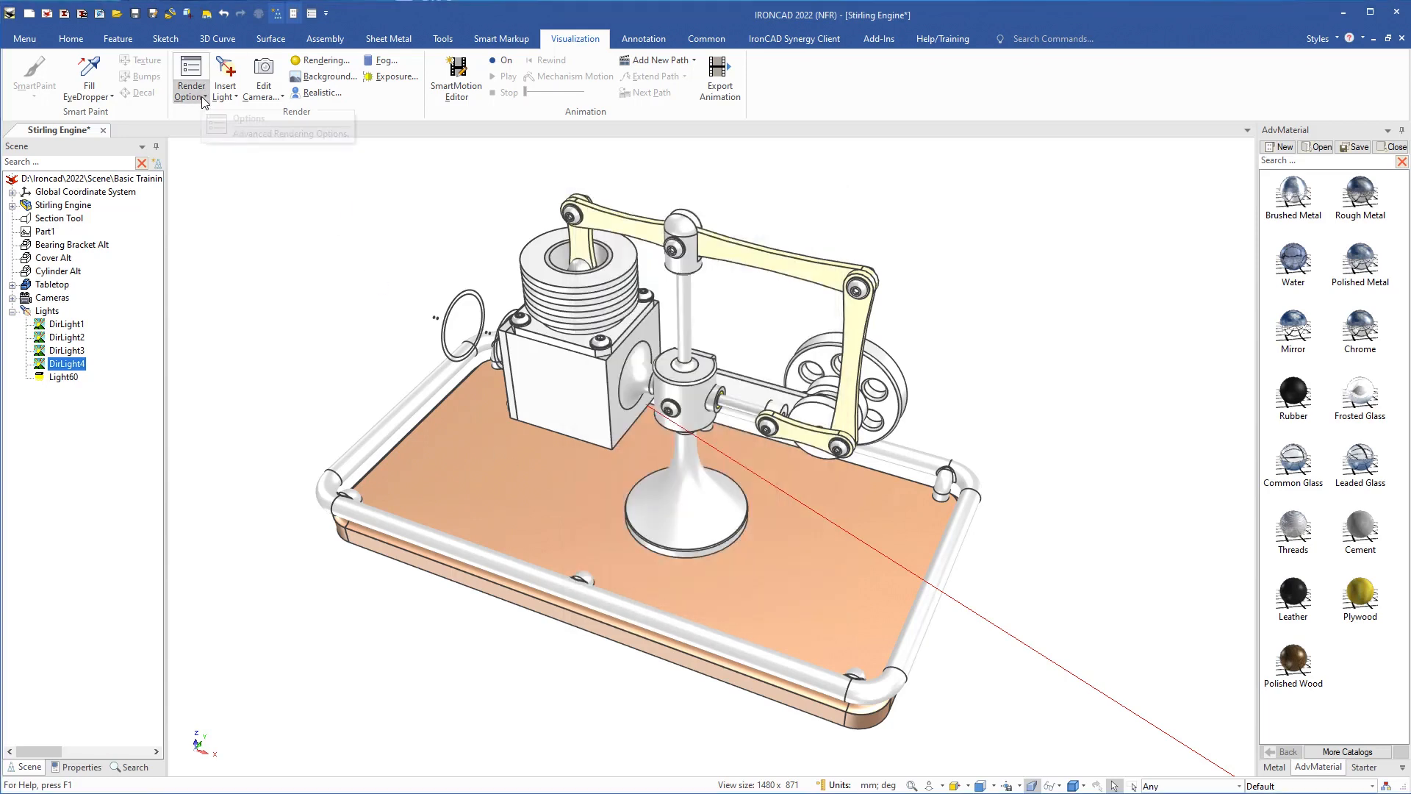
pyautogui.click(203, 98)
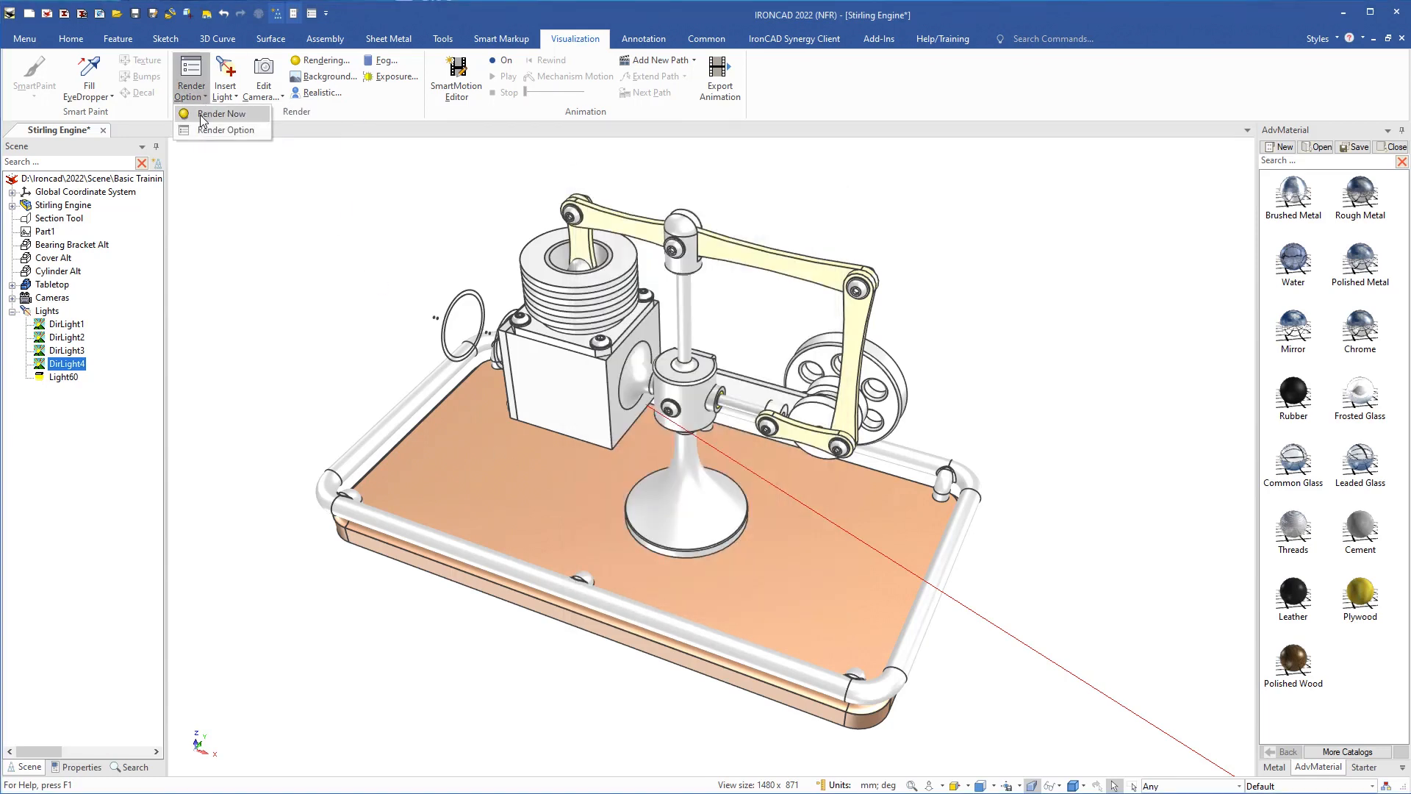
pyautogui.click(203, 117)
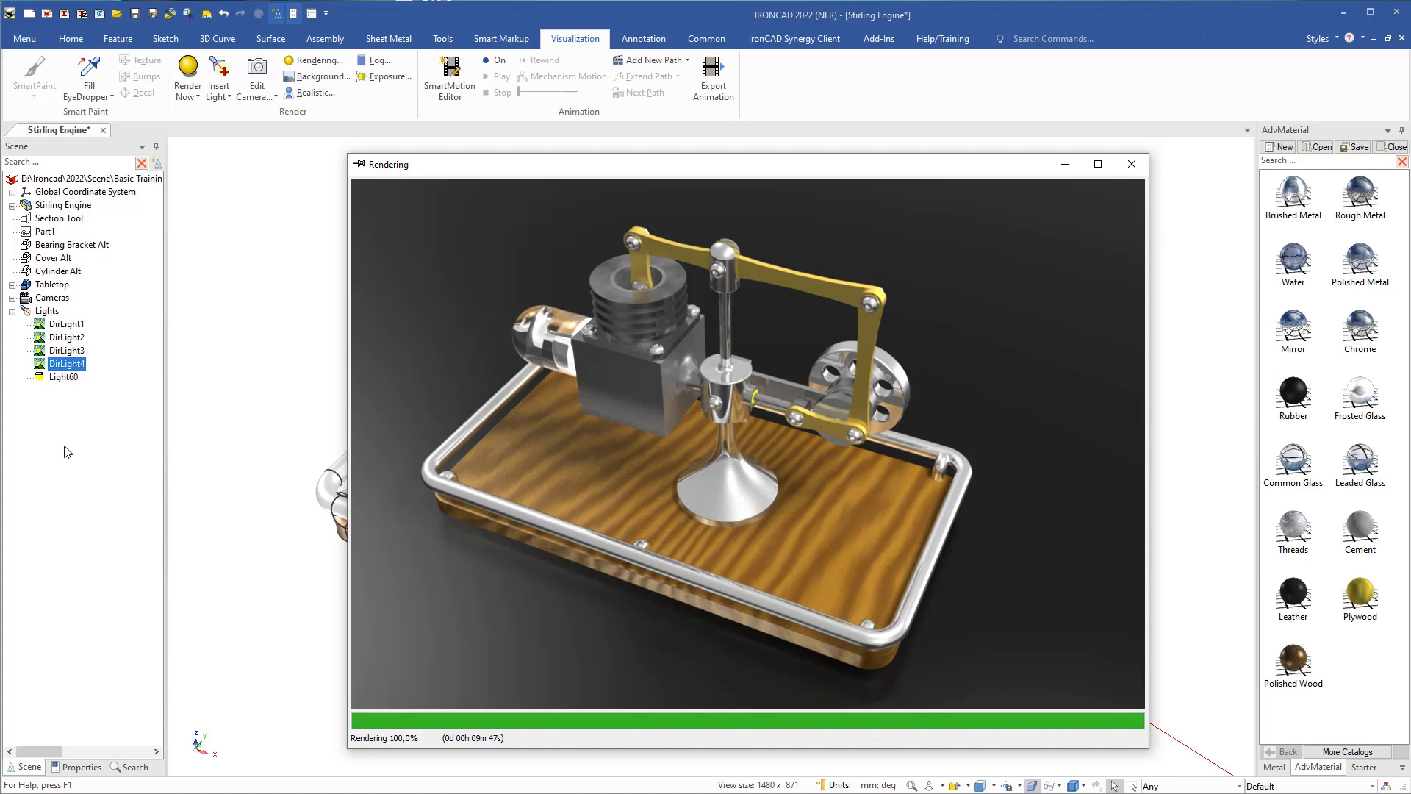
# Save the finished rendering as a PNG image named Stirling Engine in the Stirling Engine folder
pyautogui.rightClick(770, 443)
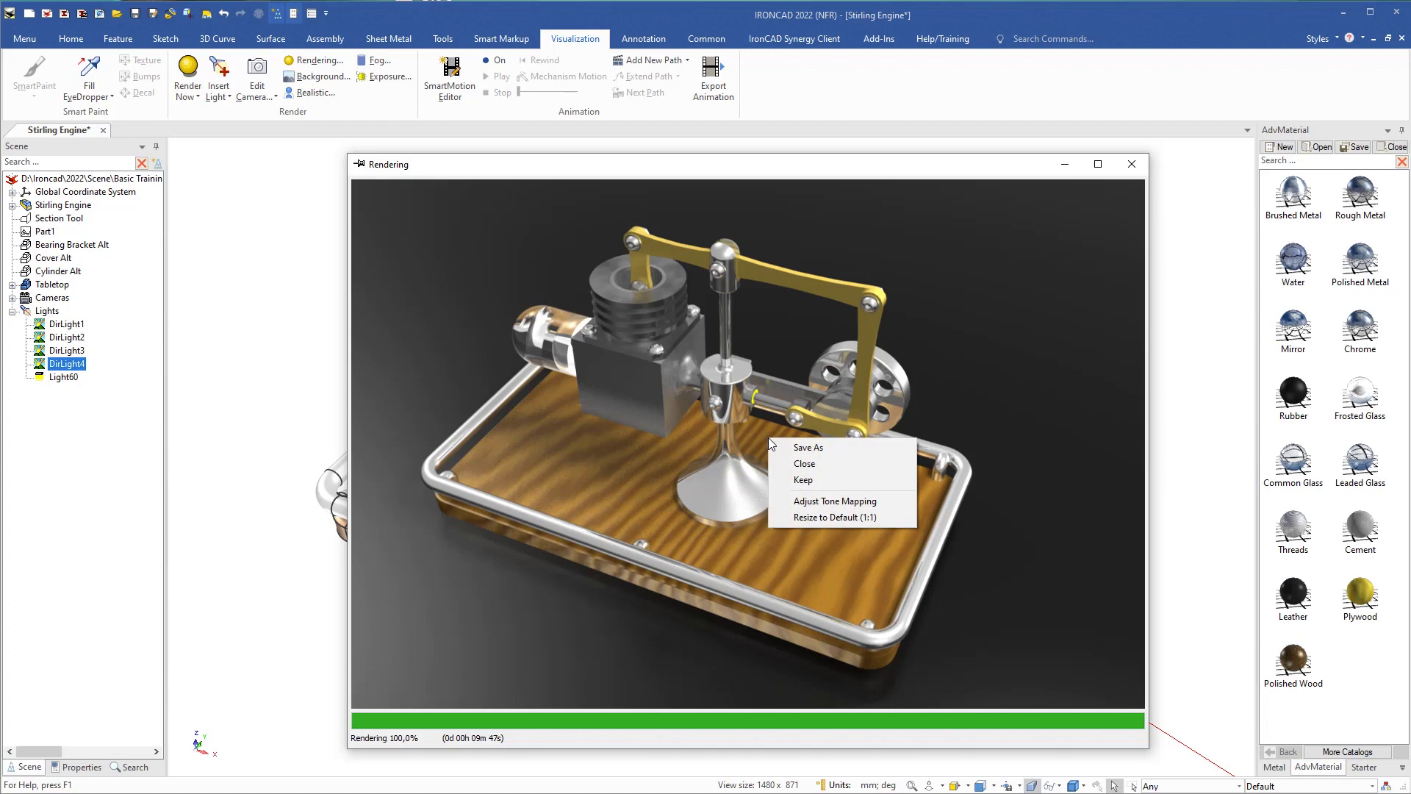
pyautogui.click(807, 448)
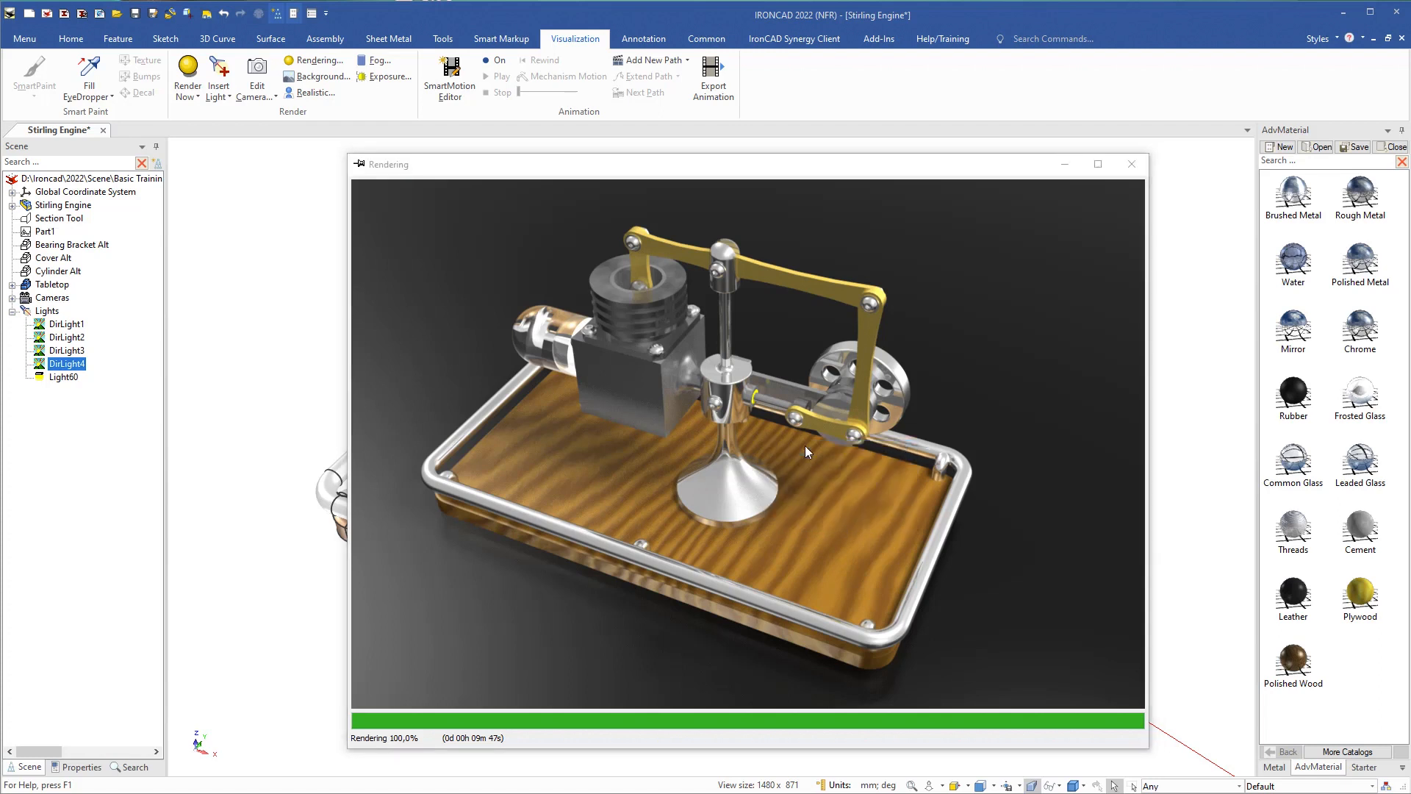
pyautogui.scroll(4, 512, 386)
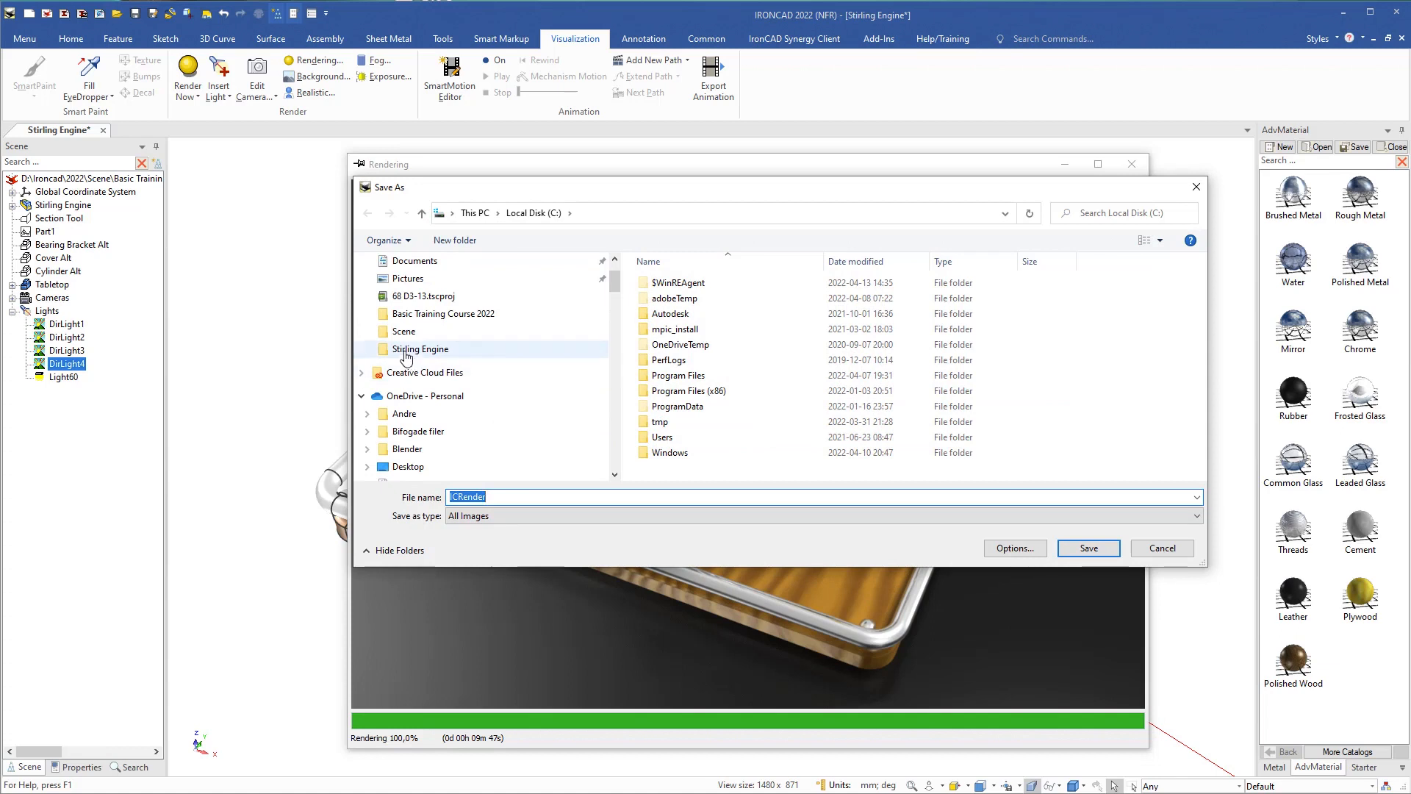
pyautogui.click(406, 352)
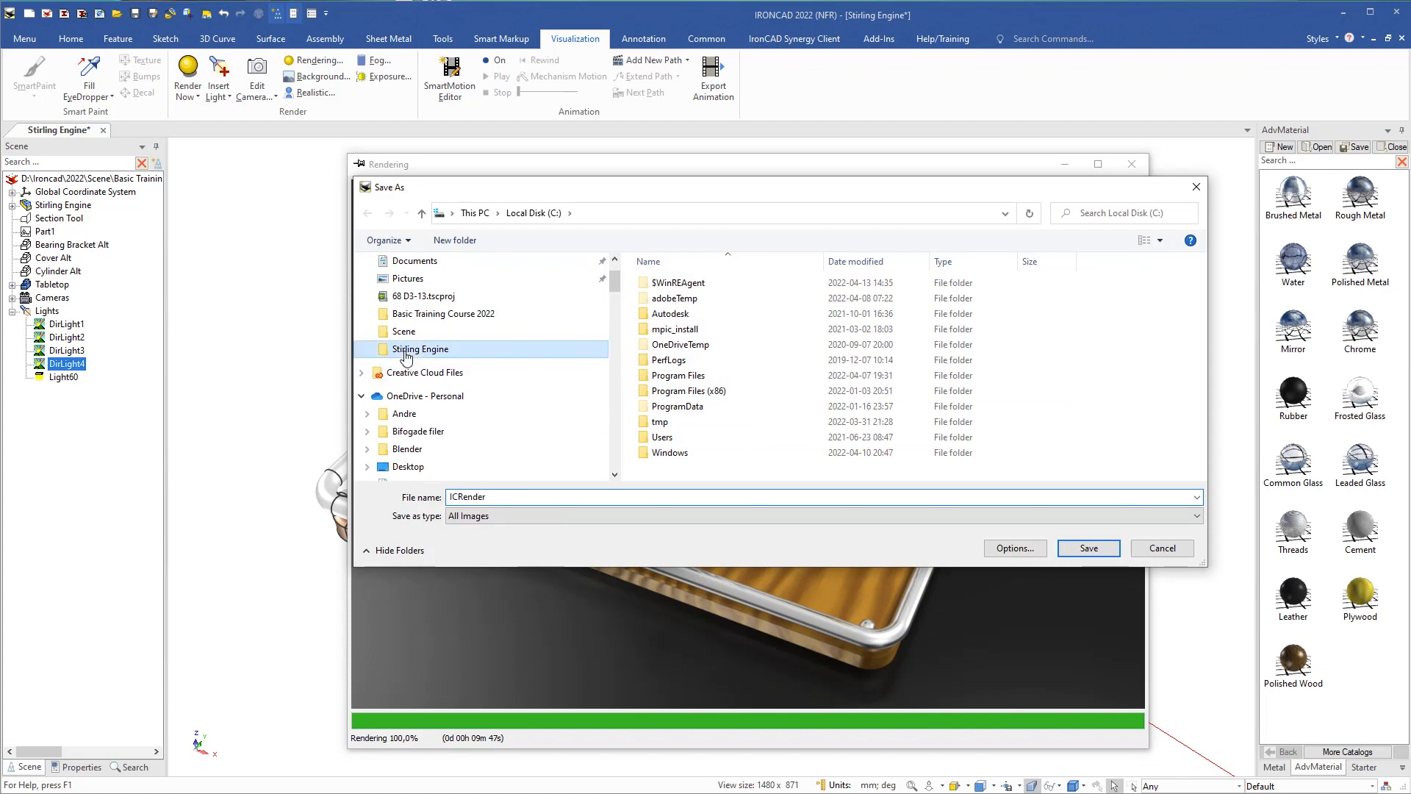
pyautogui.click(498, 517)
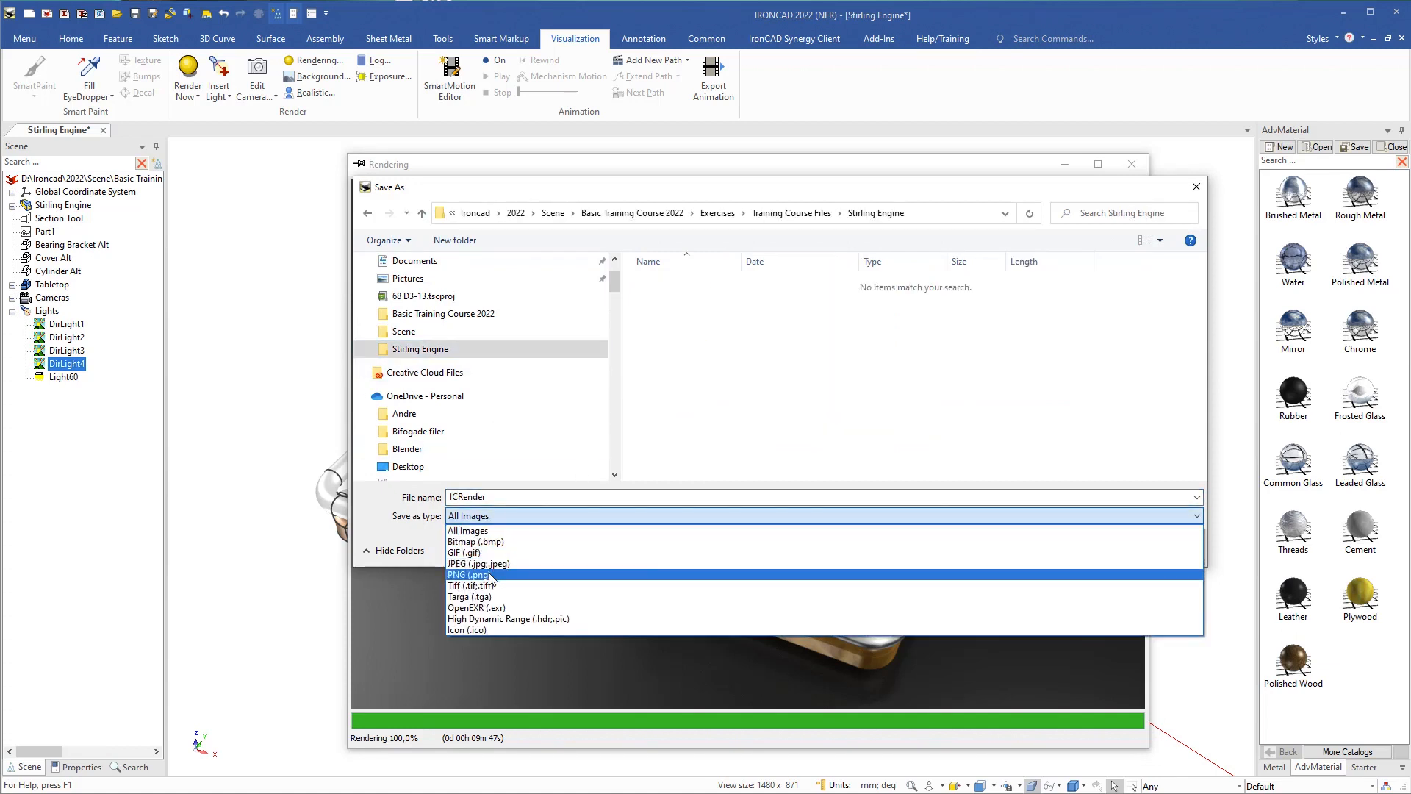
pyautogui.click(485, 567)
pyautogui.doubleClick(478, 498)
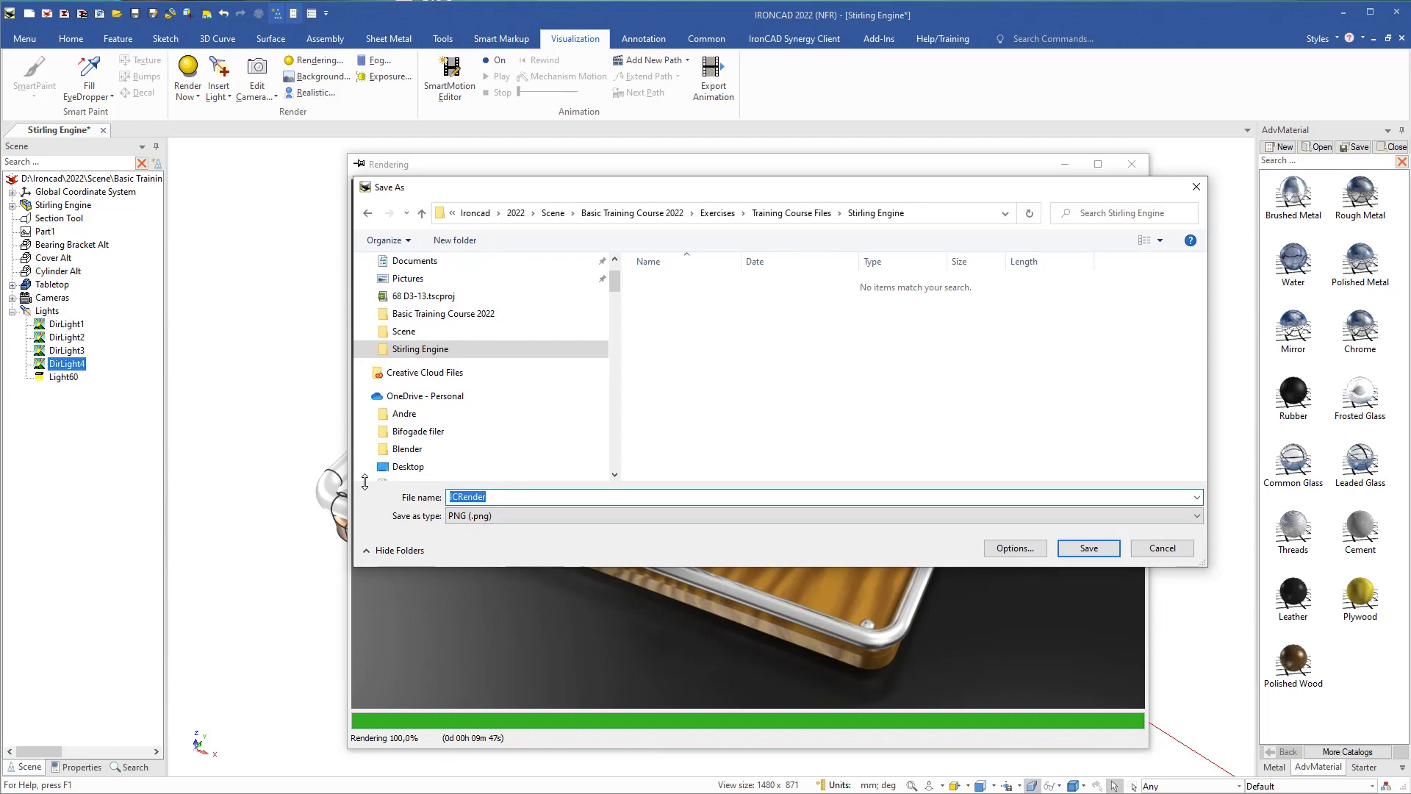
pyautogui.write('Stirling Engine')
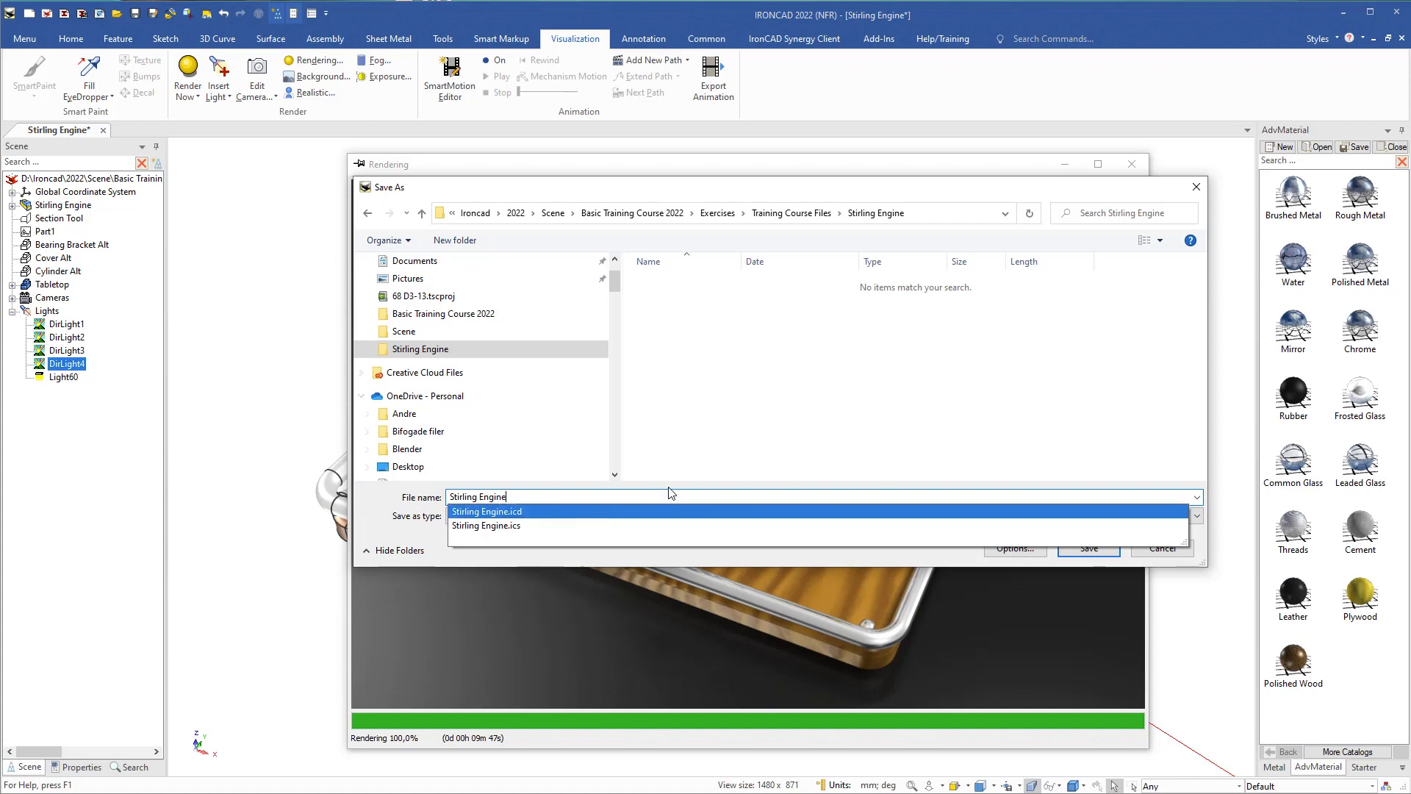
pyautogui.click(698, 450)
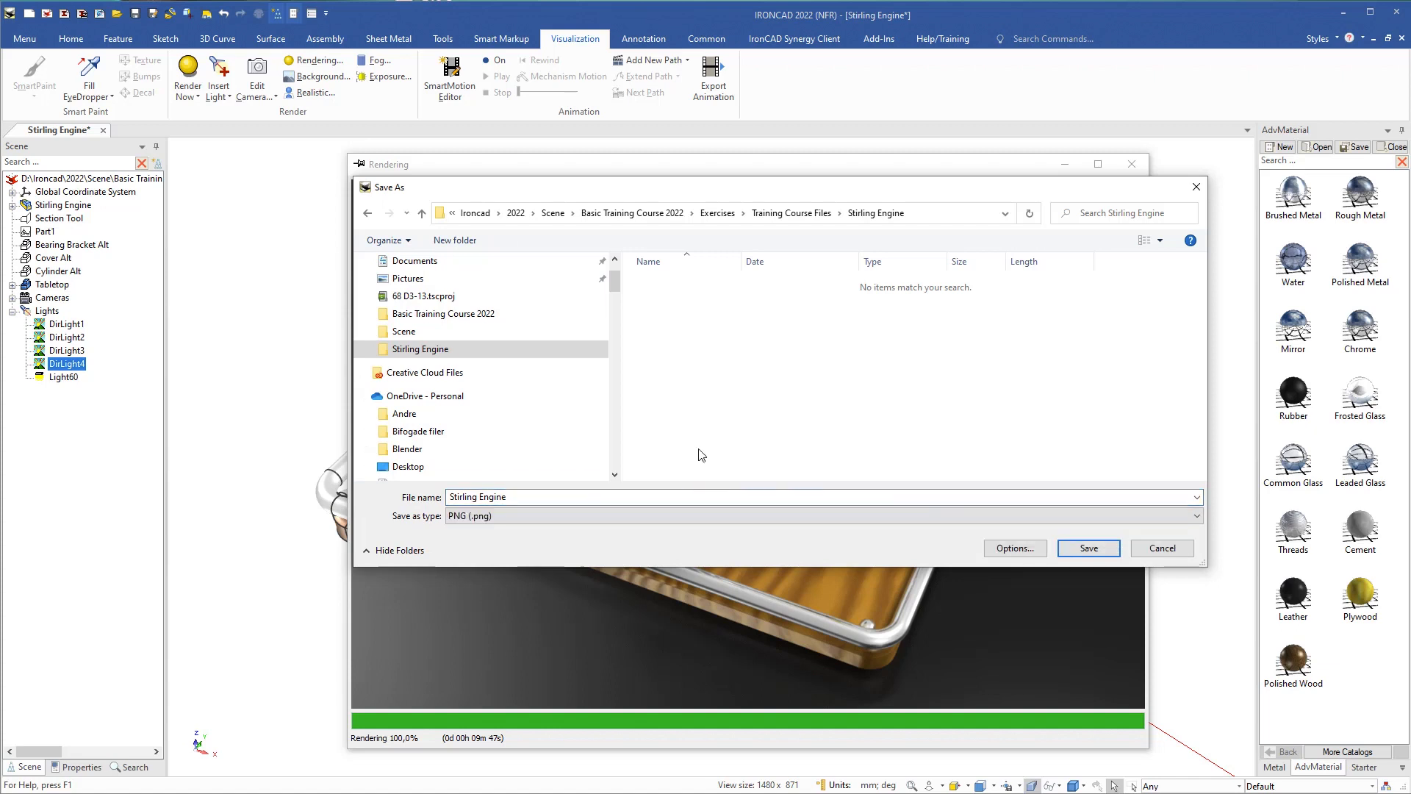
pyautogui.click(1087, 550)
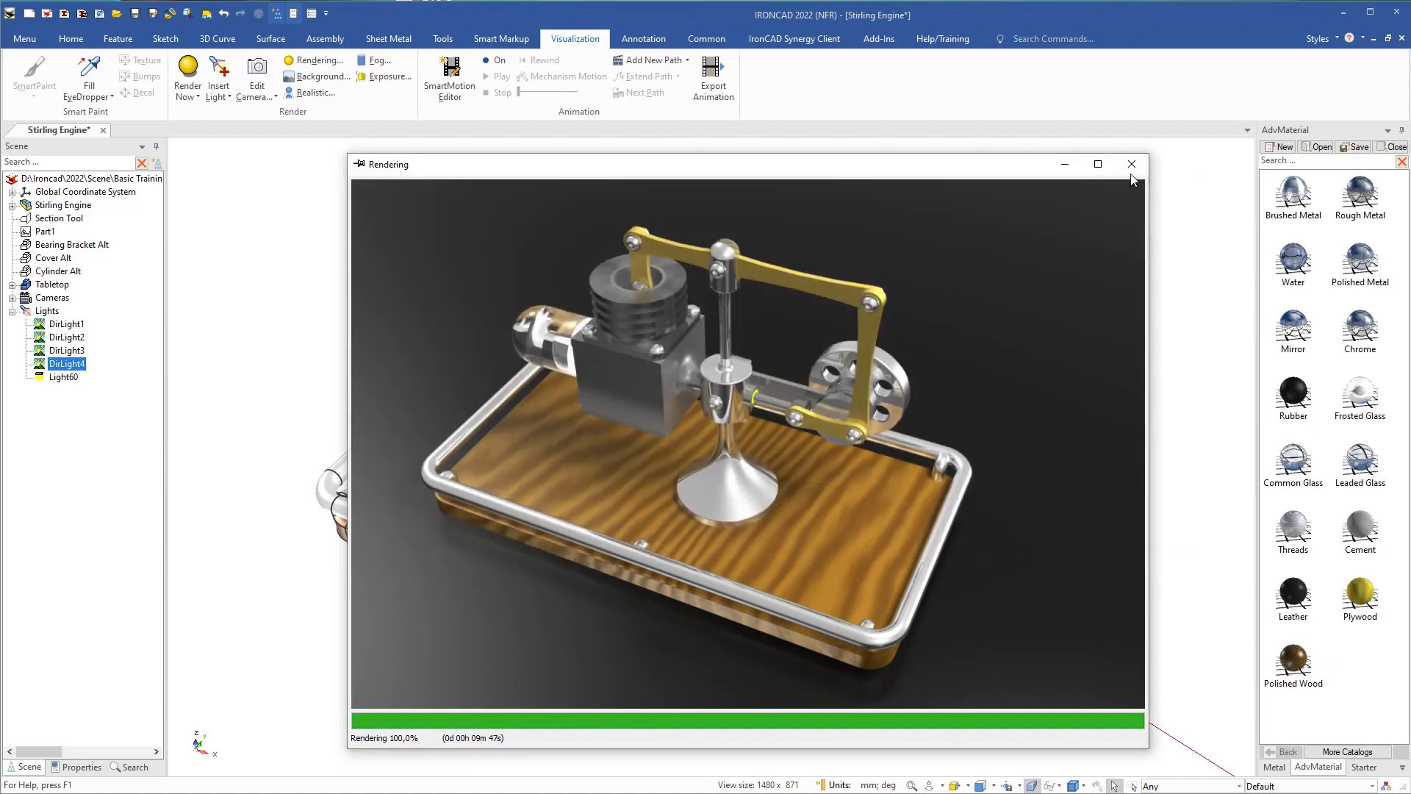
# Close the rendering and save the Stirling engine scene file
pyautogui.click(1132, 165)
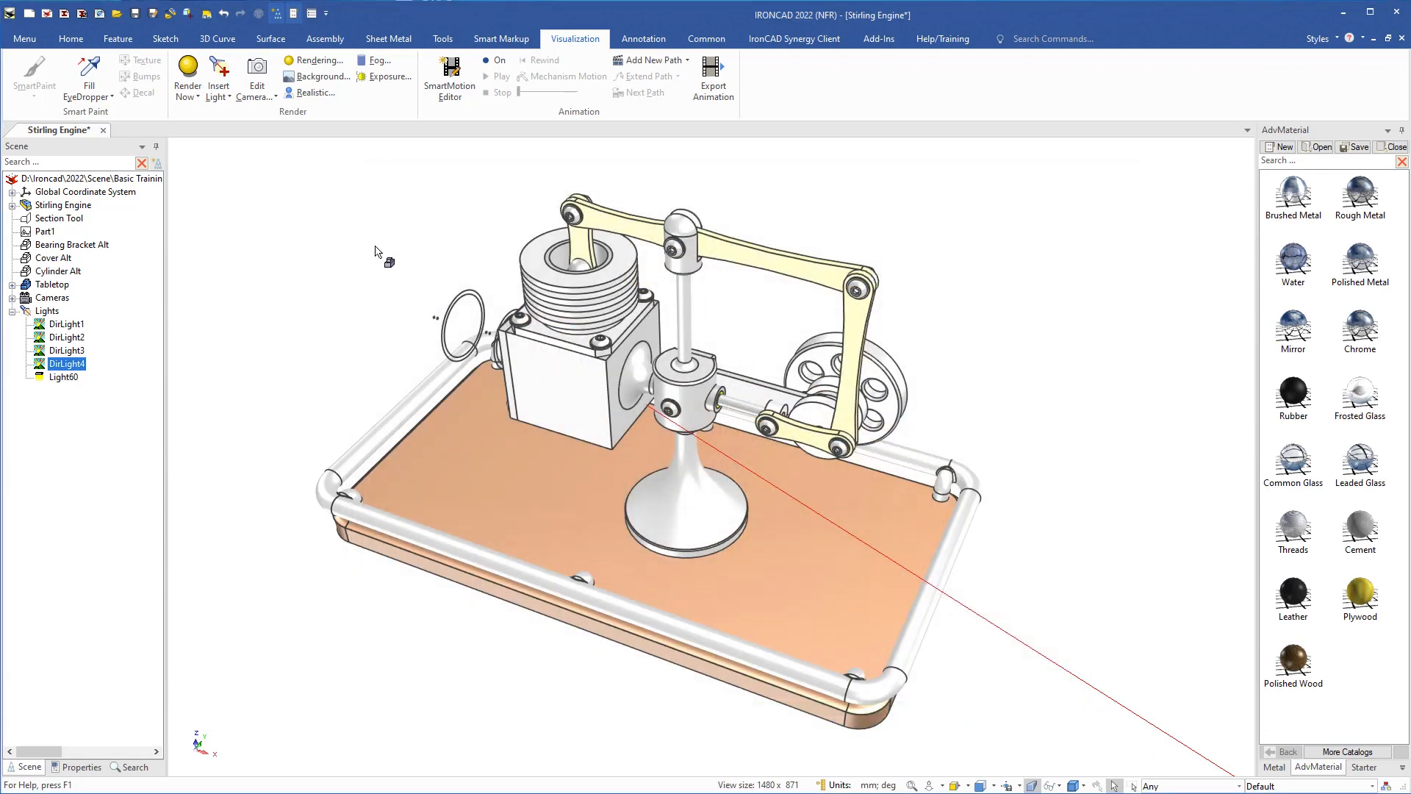
pyautogui.click(71, 38)
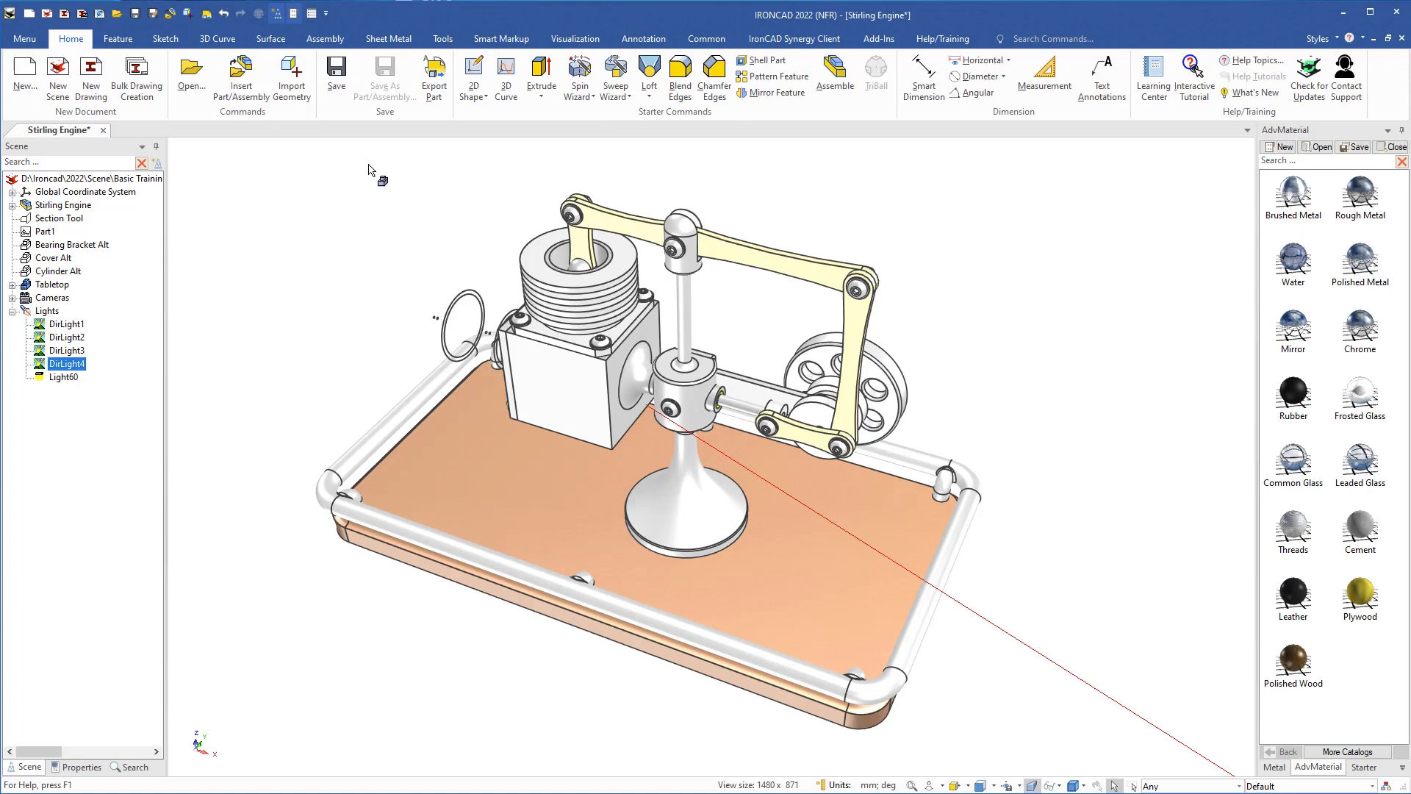
pyautogui.click(336, 71)
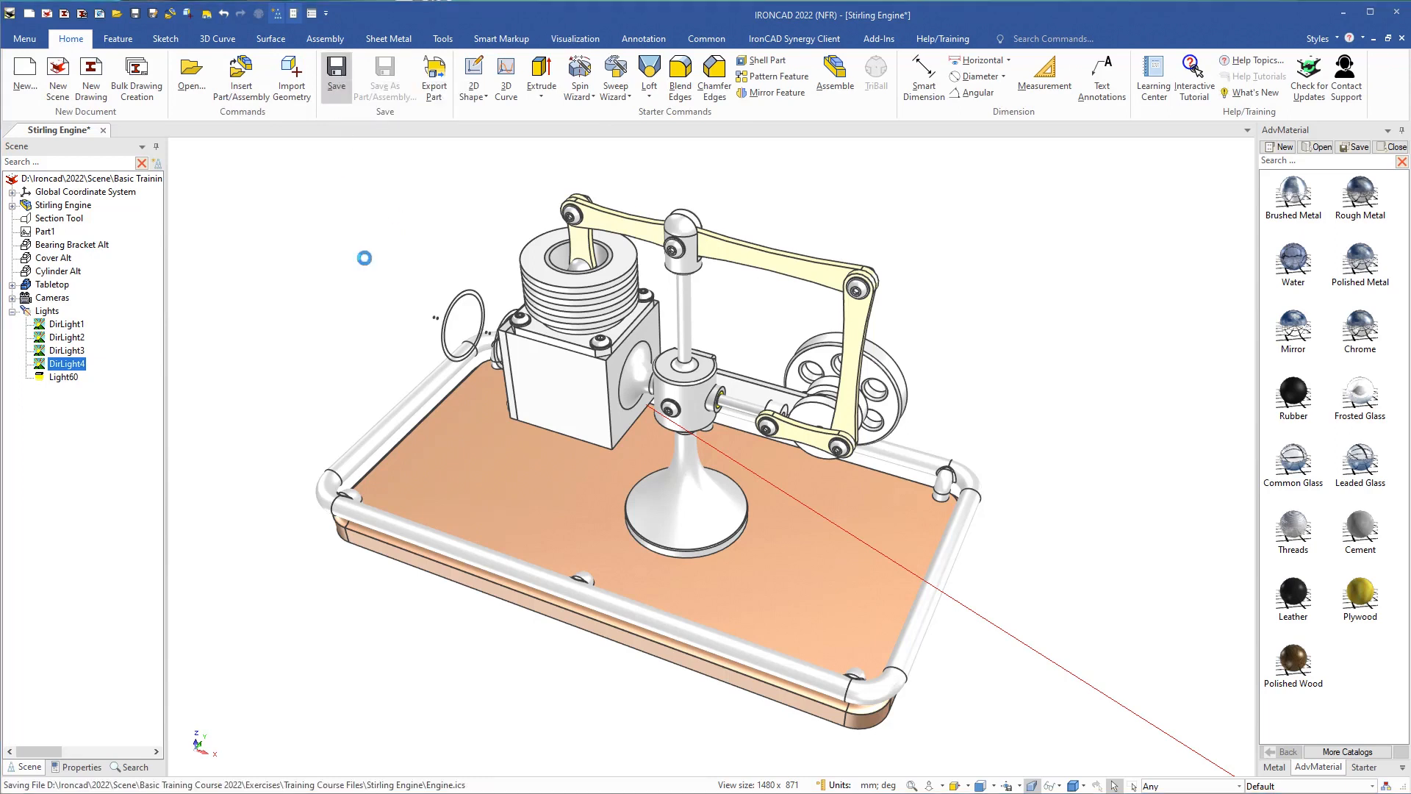